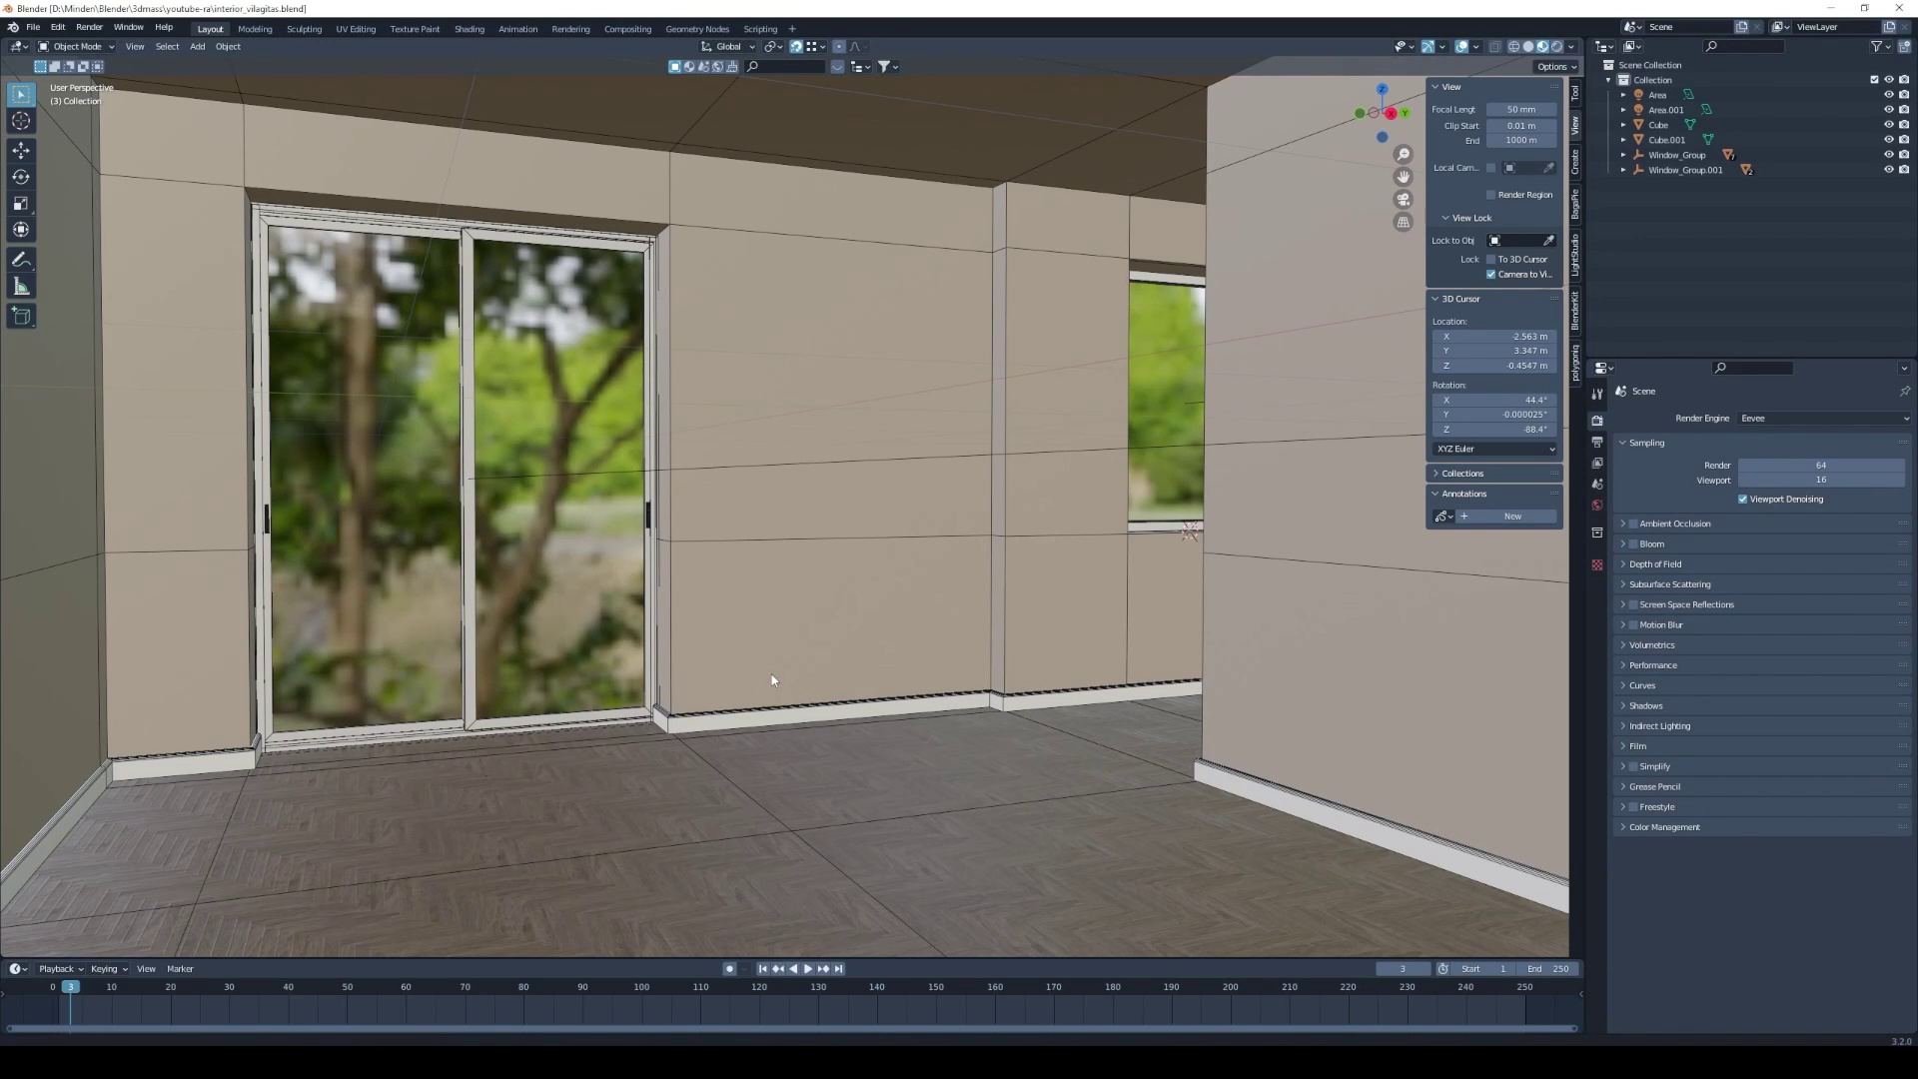
Switch to Right Orthographic view, facing the room's wall straight on.
middle_click_drag(691, 683, 763, 686)
key("KP_3")
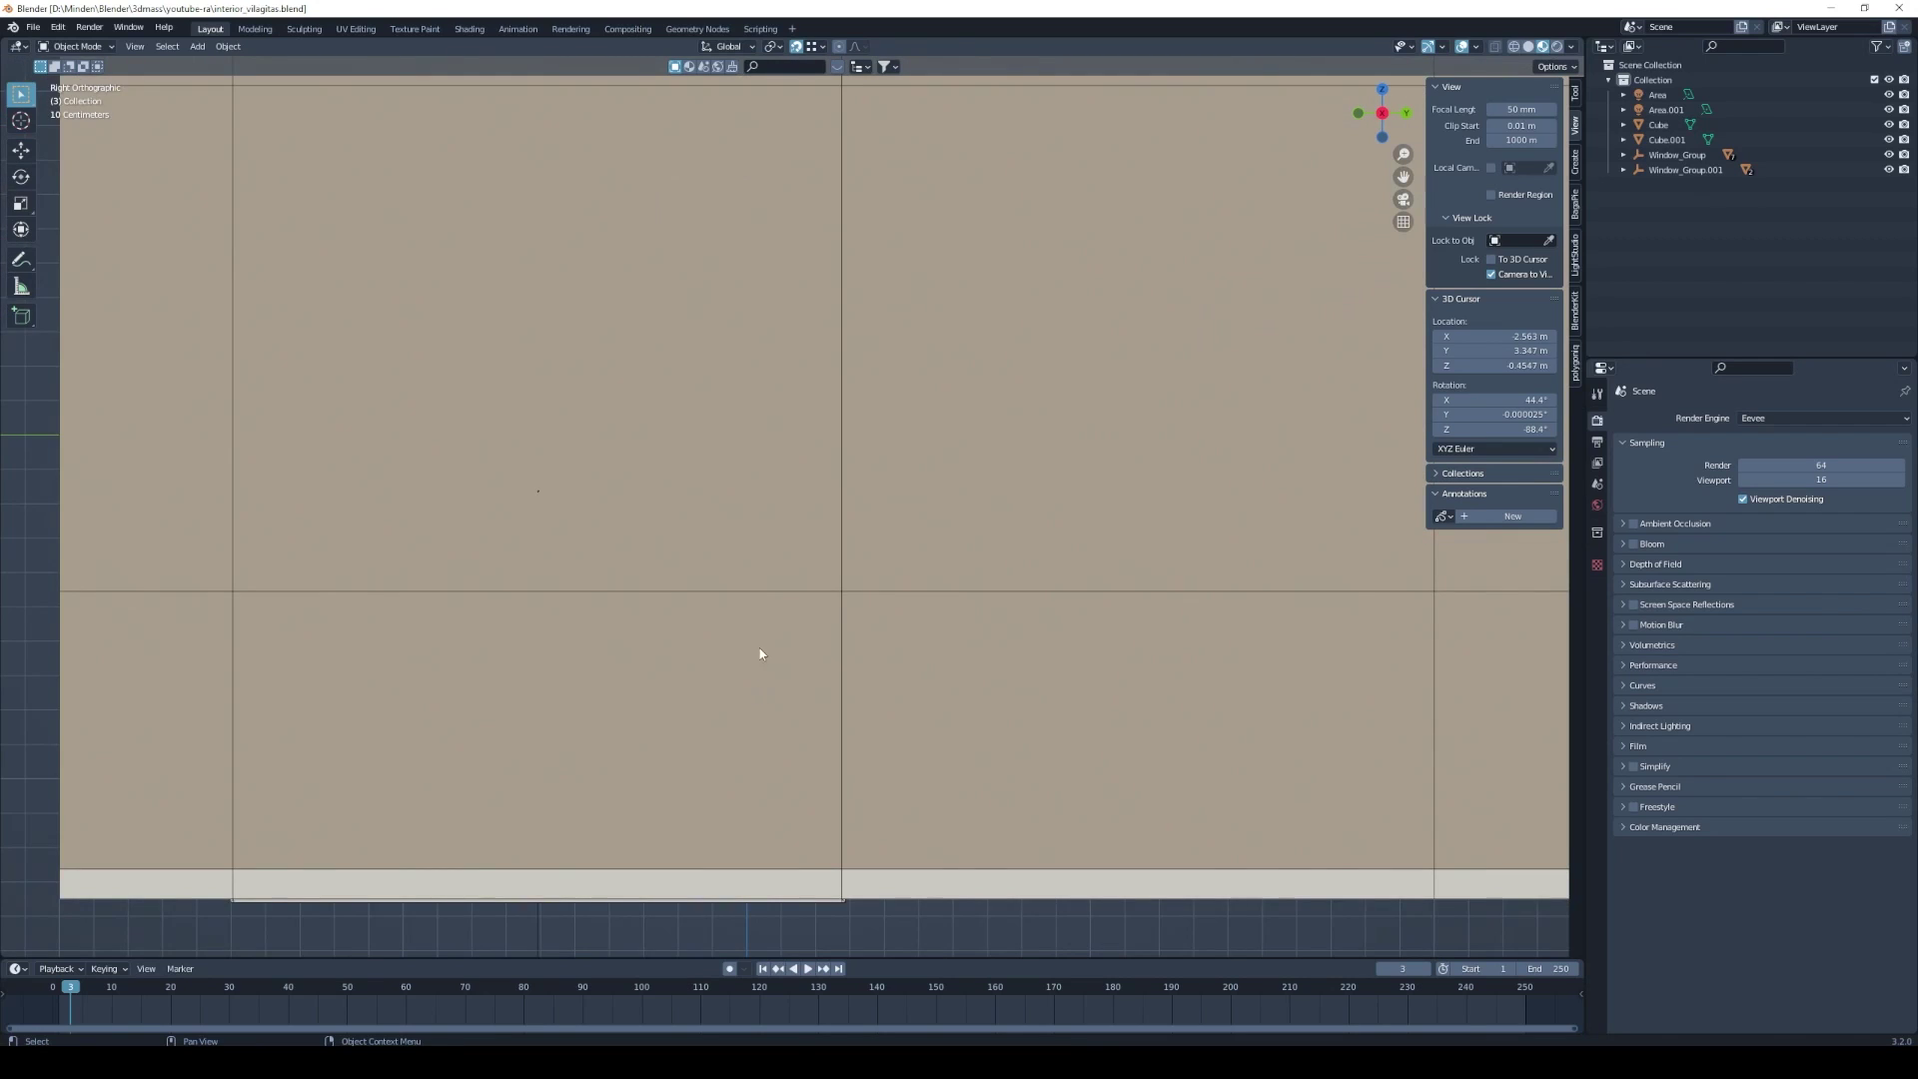
Add a camera and align it to the current wall view with Ctrl+Alt+Numpad 0.
scroll(685, 698, "down", 1)
scroll(683, 710, "down", 2)
middle_click_drag(703, 705, 643, 684, "shift")
key("shift+a")
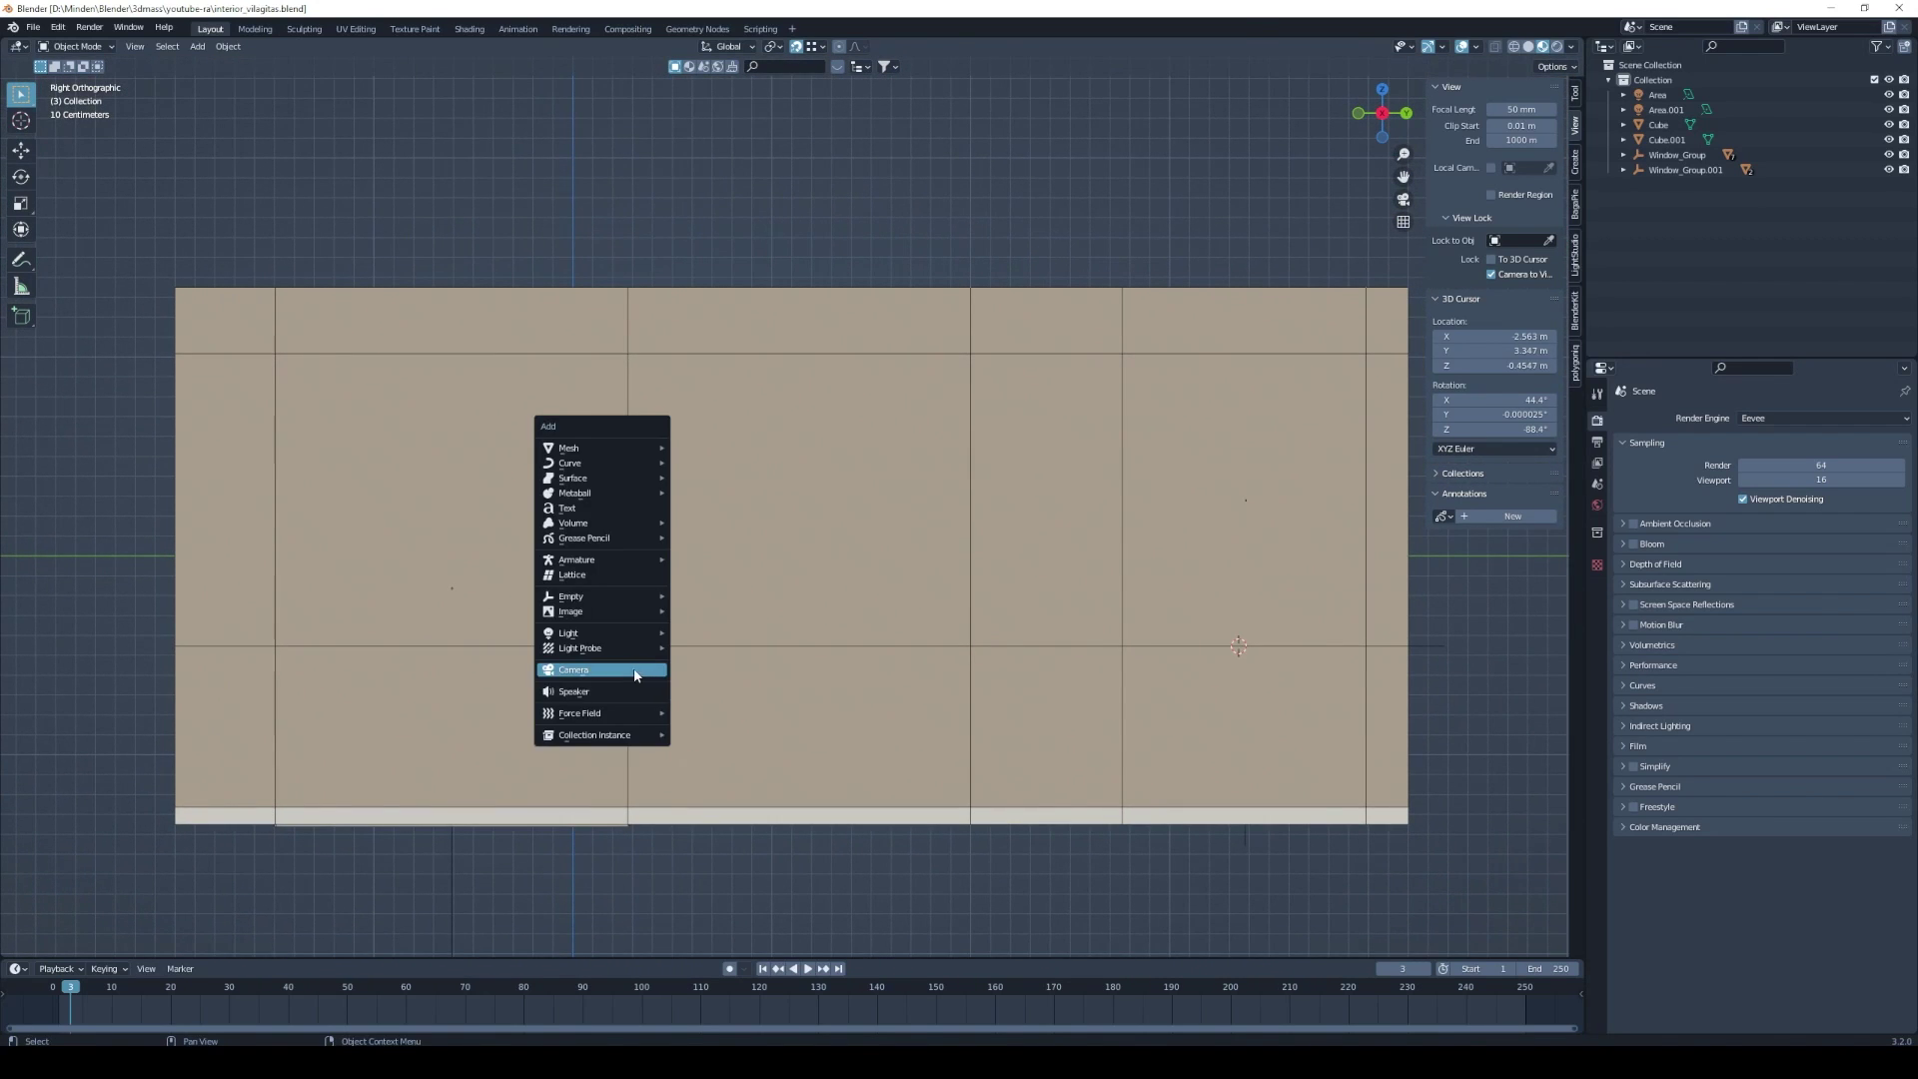
left_click(571, 670)
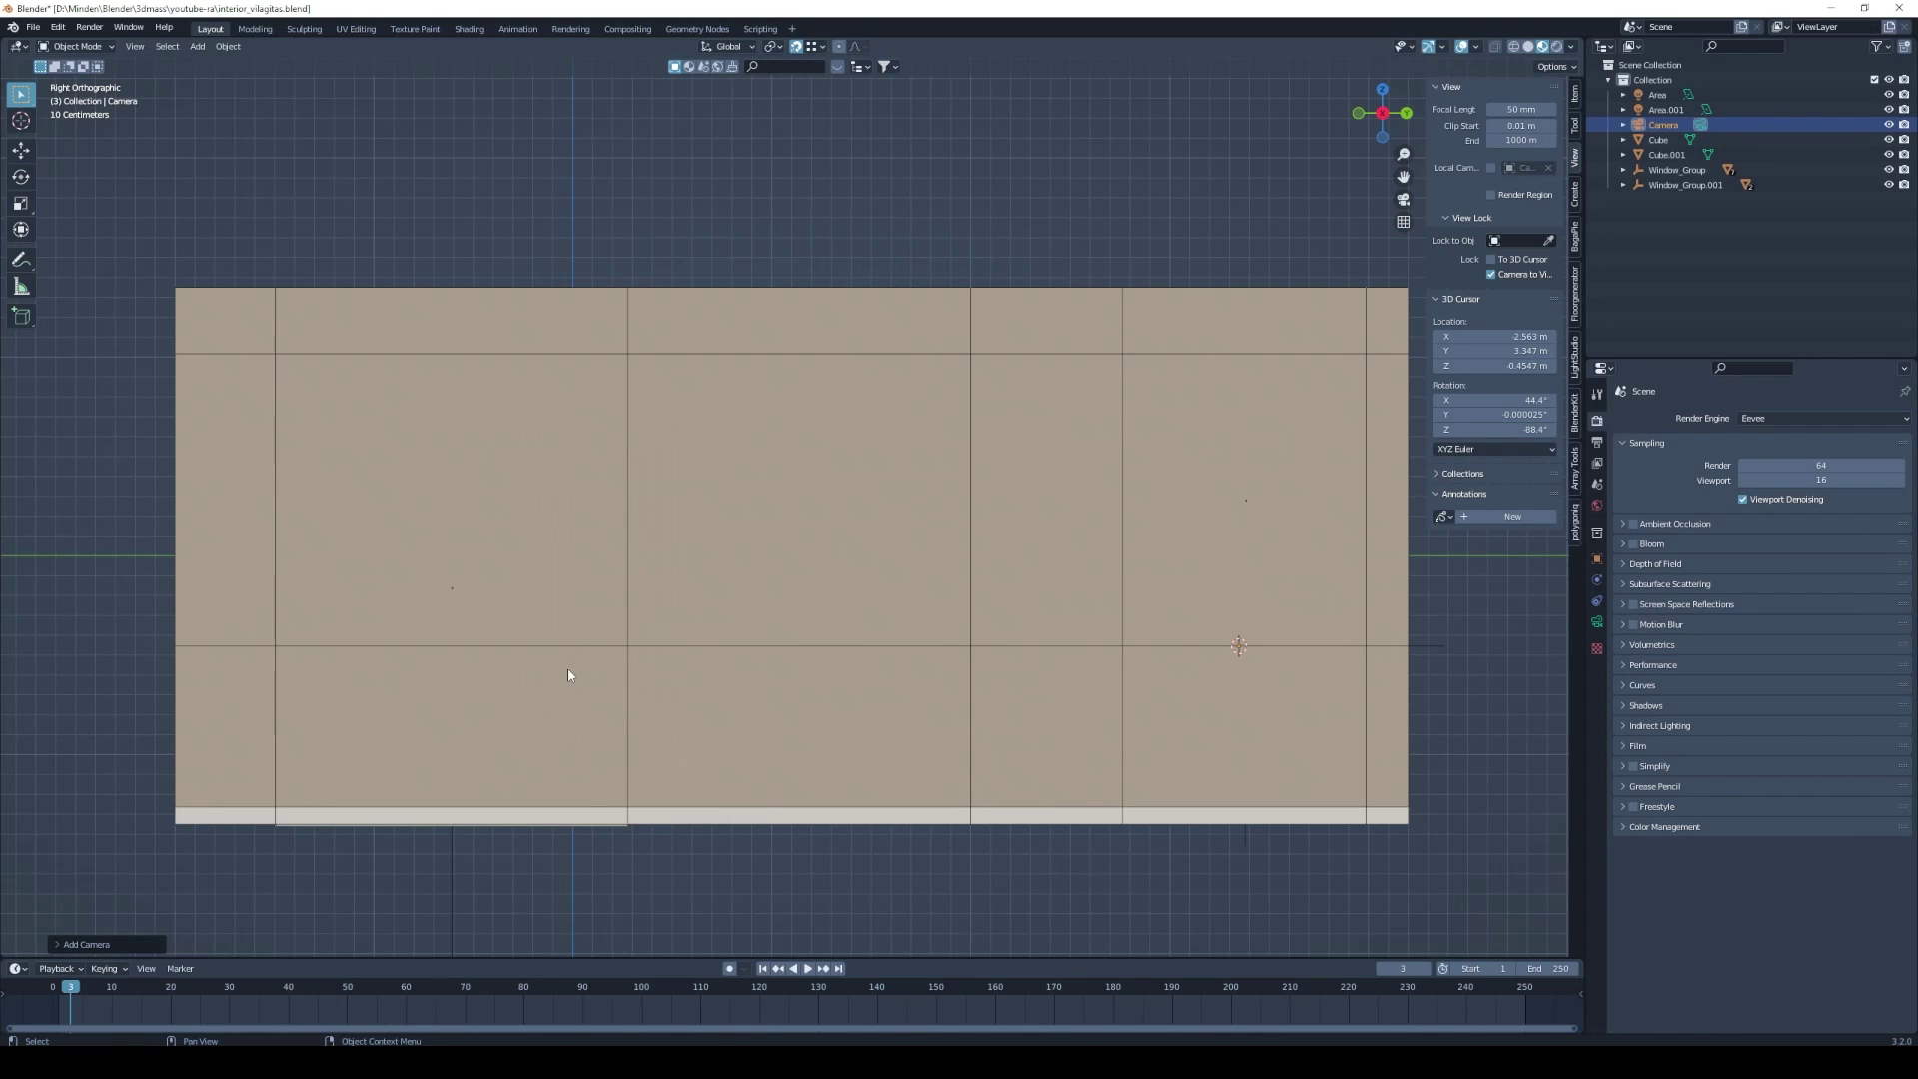
middle_click_drag(568, 675, 570, 659, "shift")
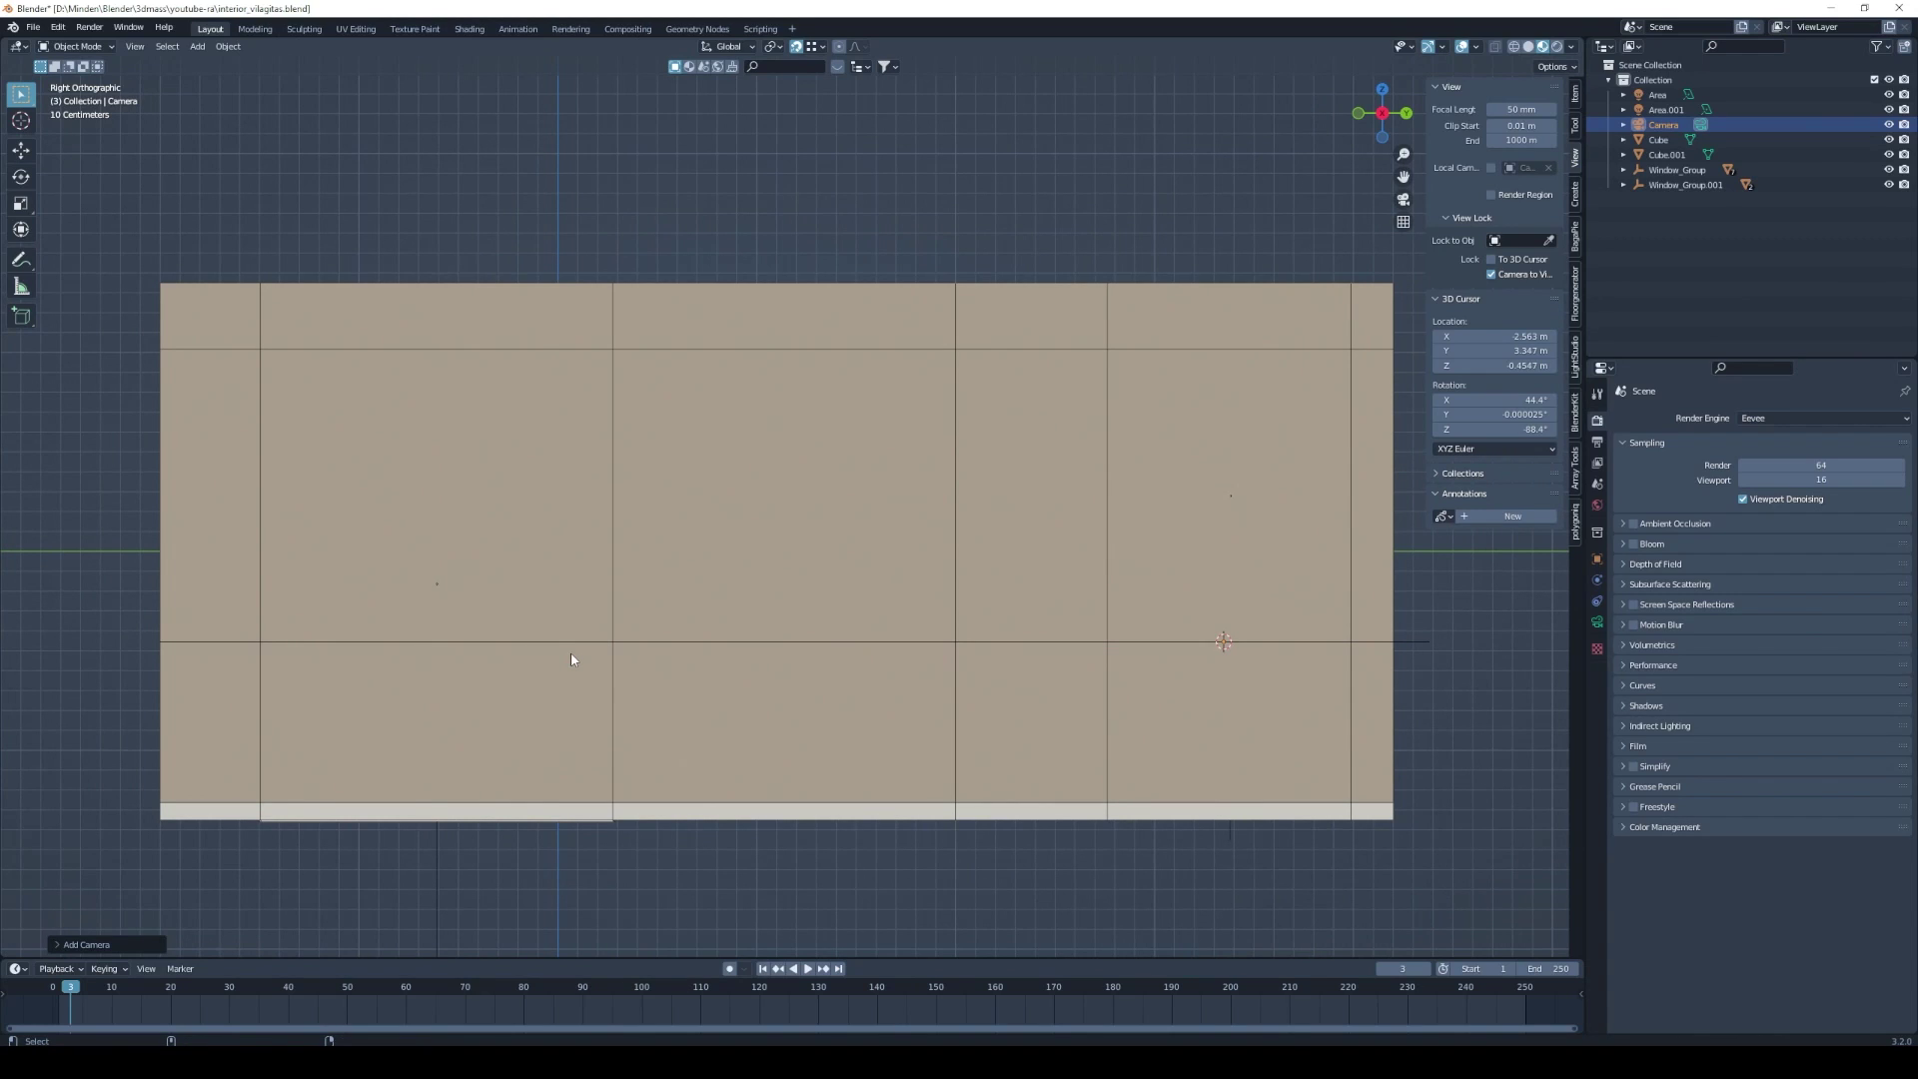
key("ctrl+alt+KP_0")
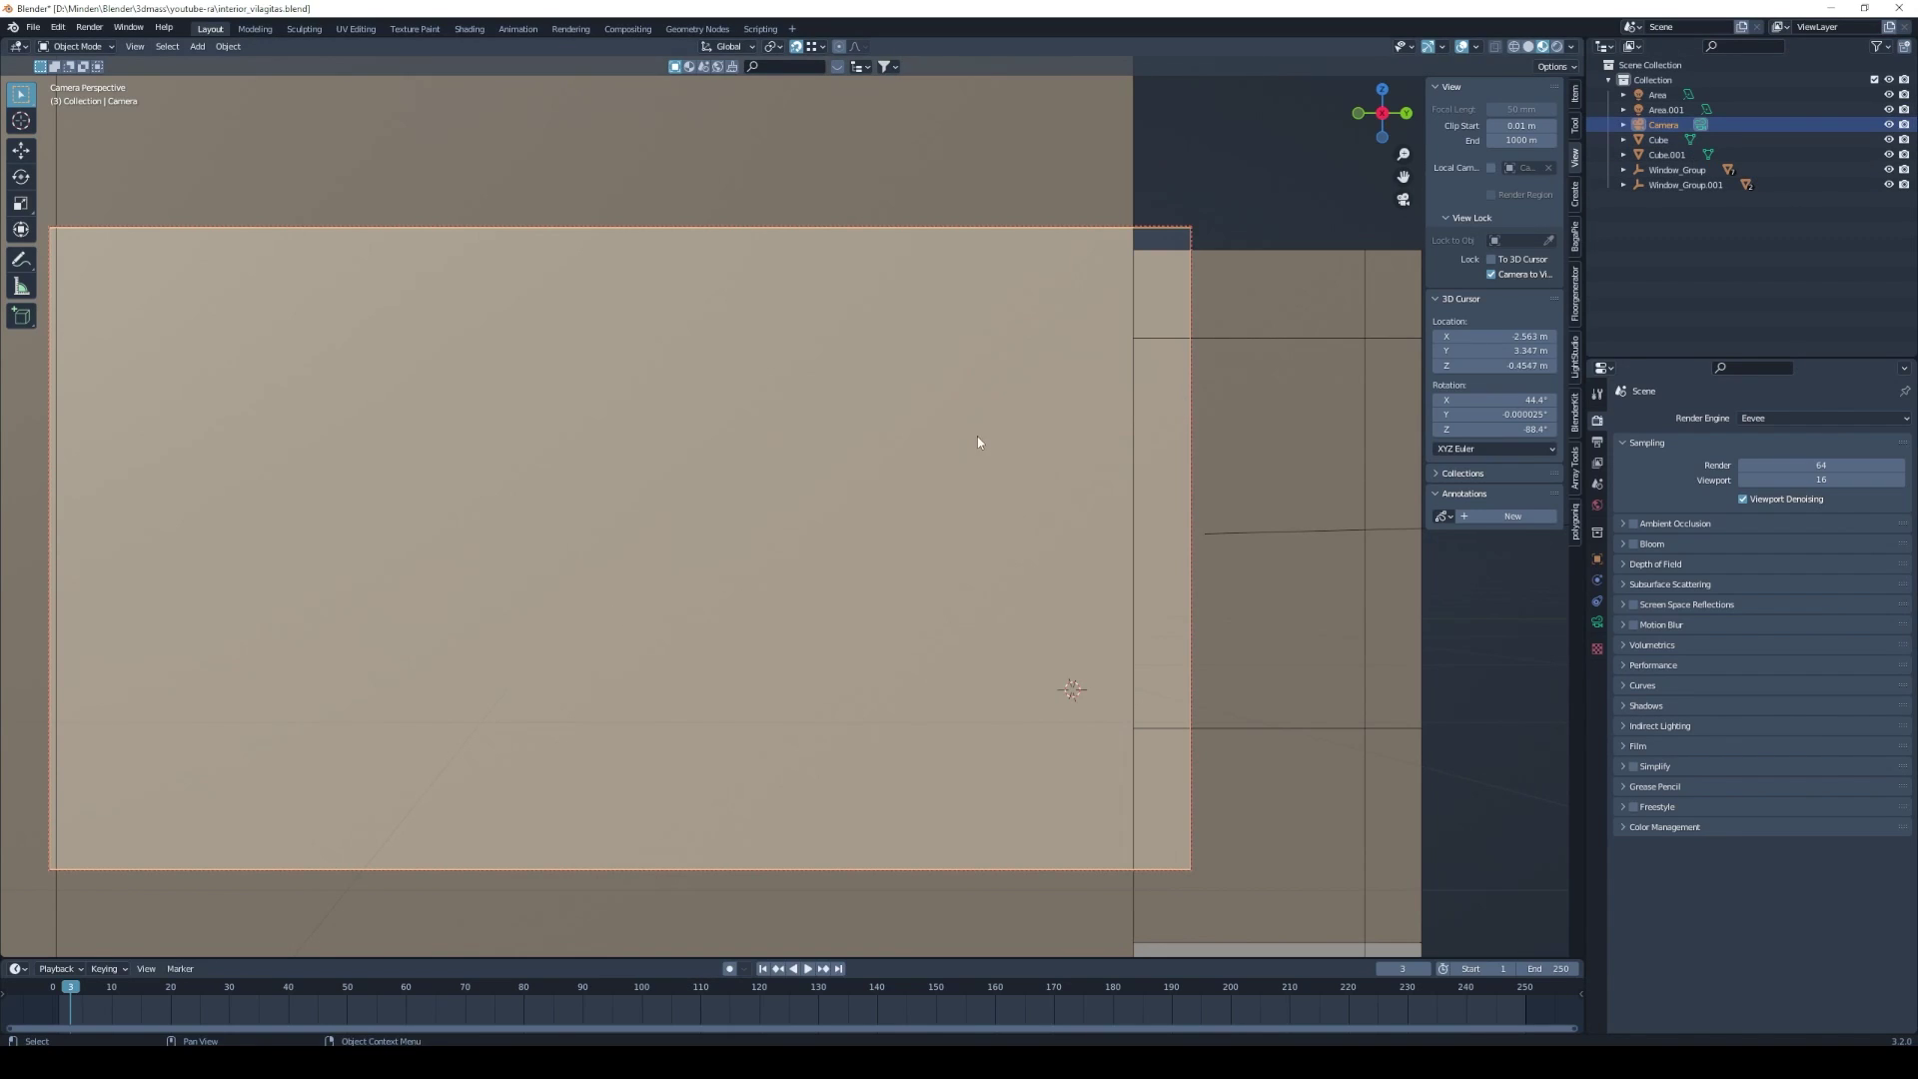
Enable Camera to View in the sidebar's View tab.
middle_click_drag(757, 524, 865, 529, "shift")
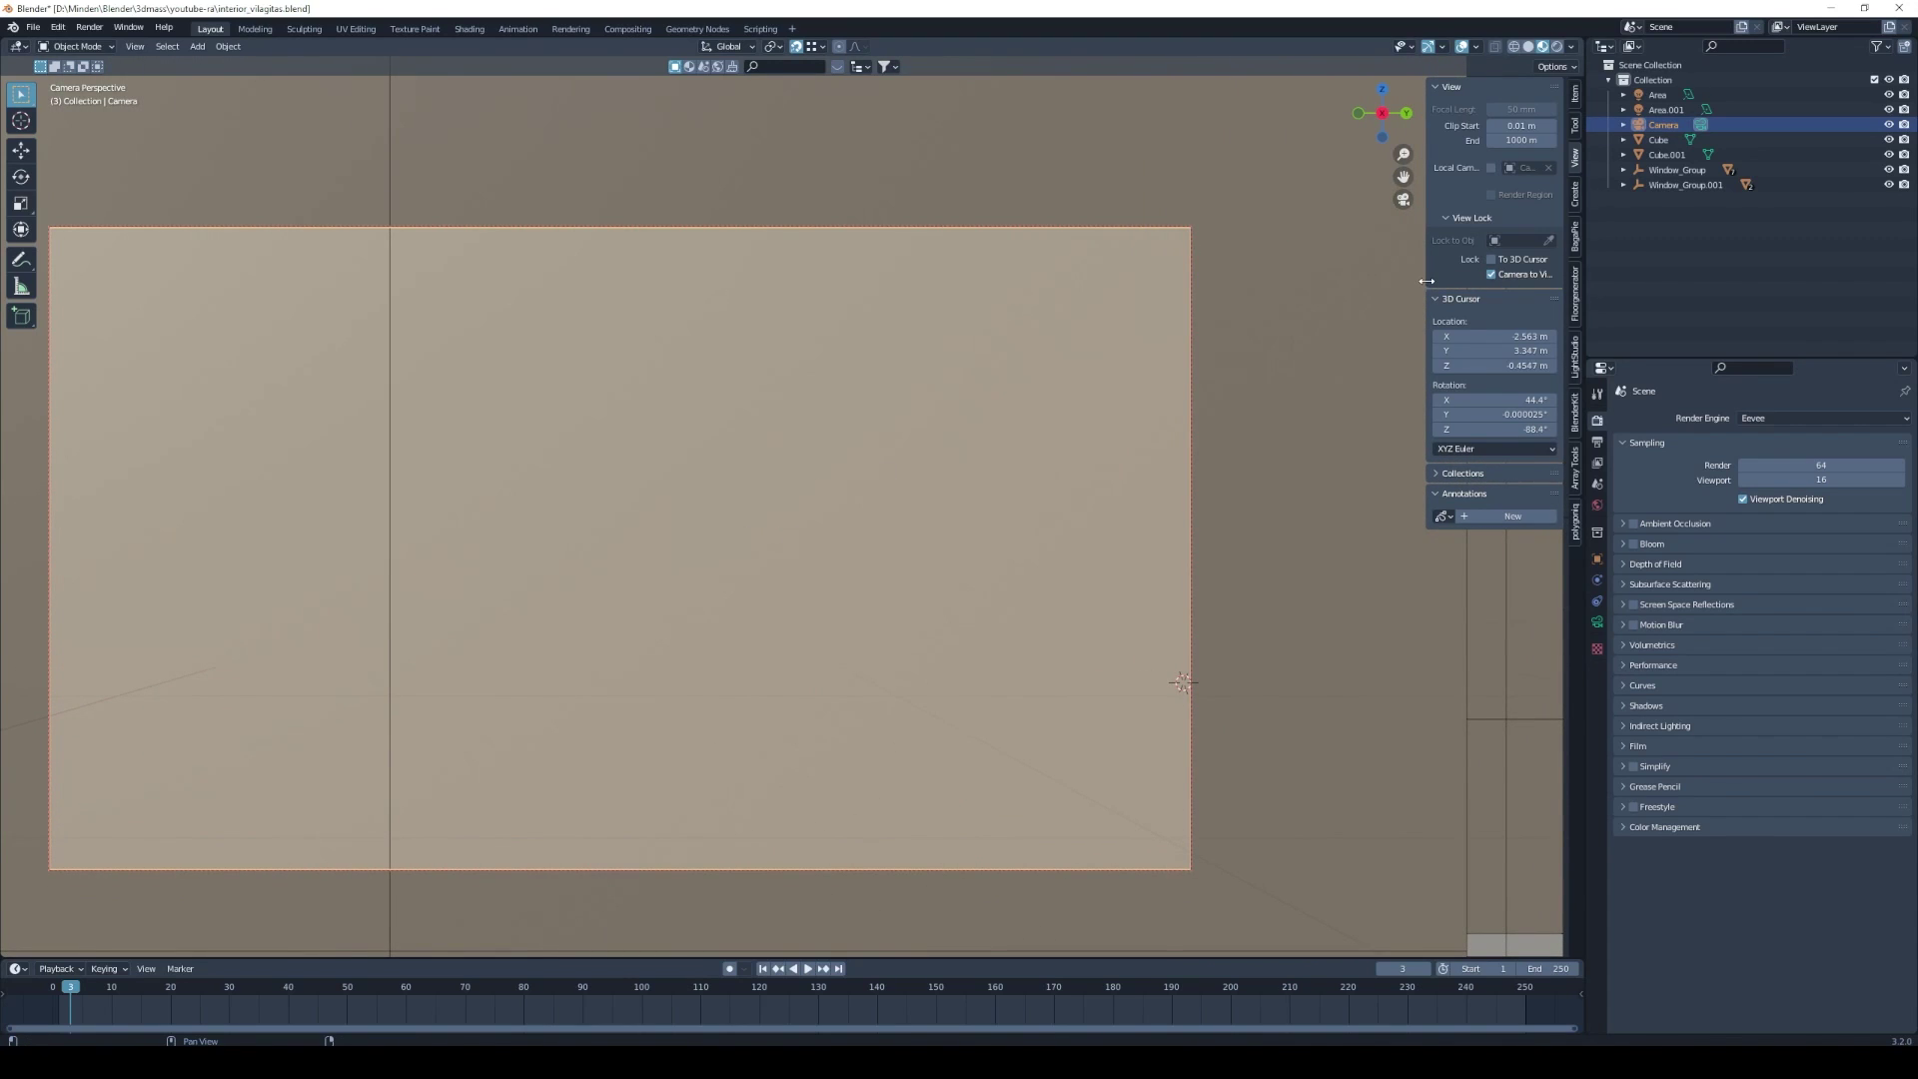
left_click_drag(1429, 287, 1389, 290)
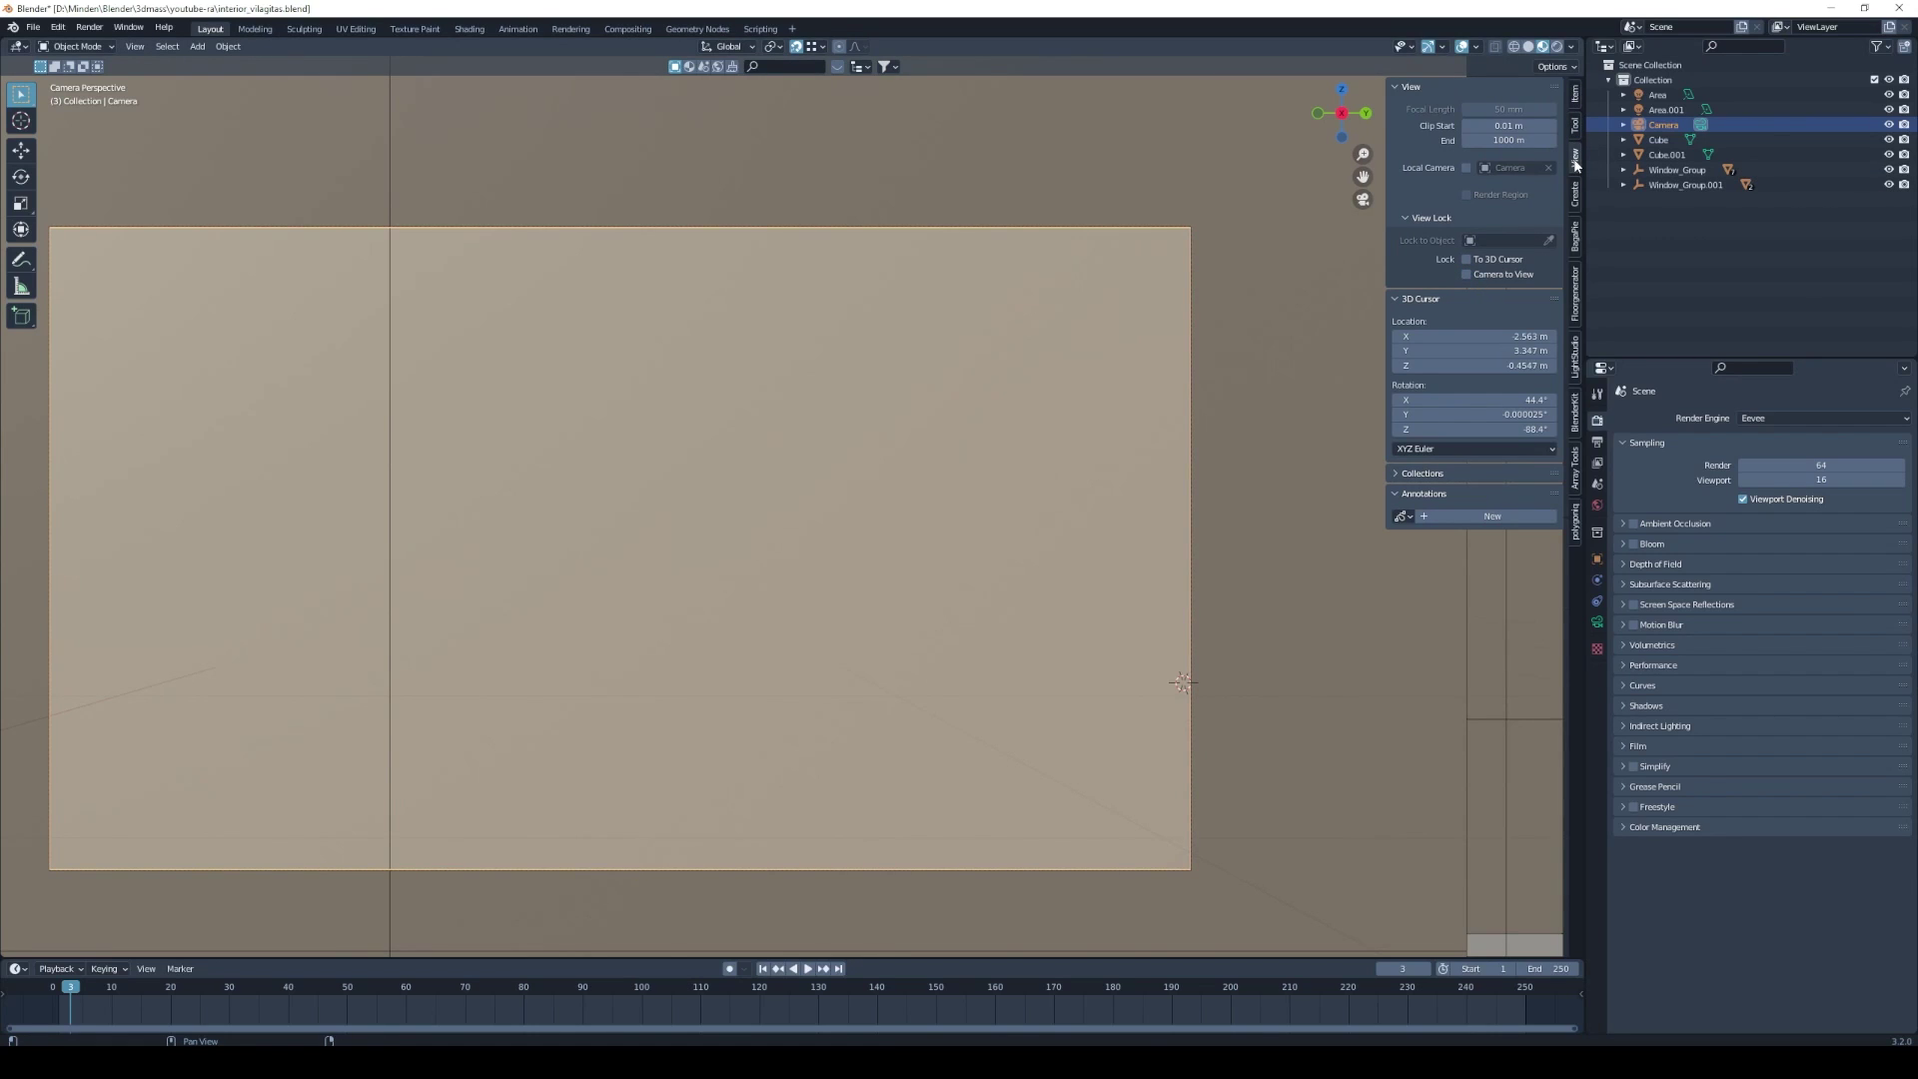
key("n")
key("n")
left_click(1465, 275)
Zoom and pan the locked camera across the room toward the sliding glass door.
scroll(687, 557, "down", 2)
scroll(621, 538, "down", 2)
scroll(631, 566, "down", 2)
scroll(661, 531, "down", 3)
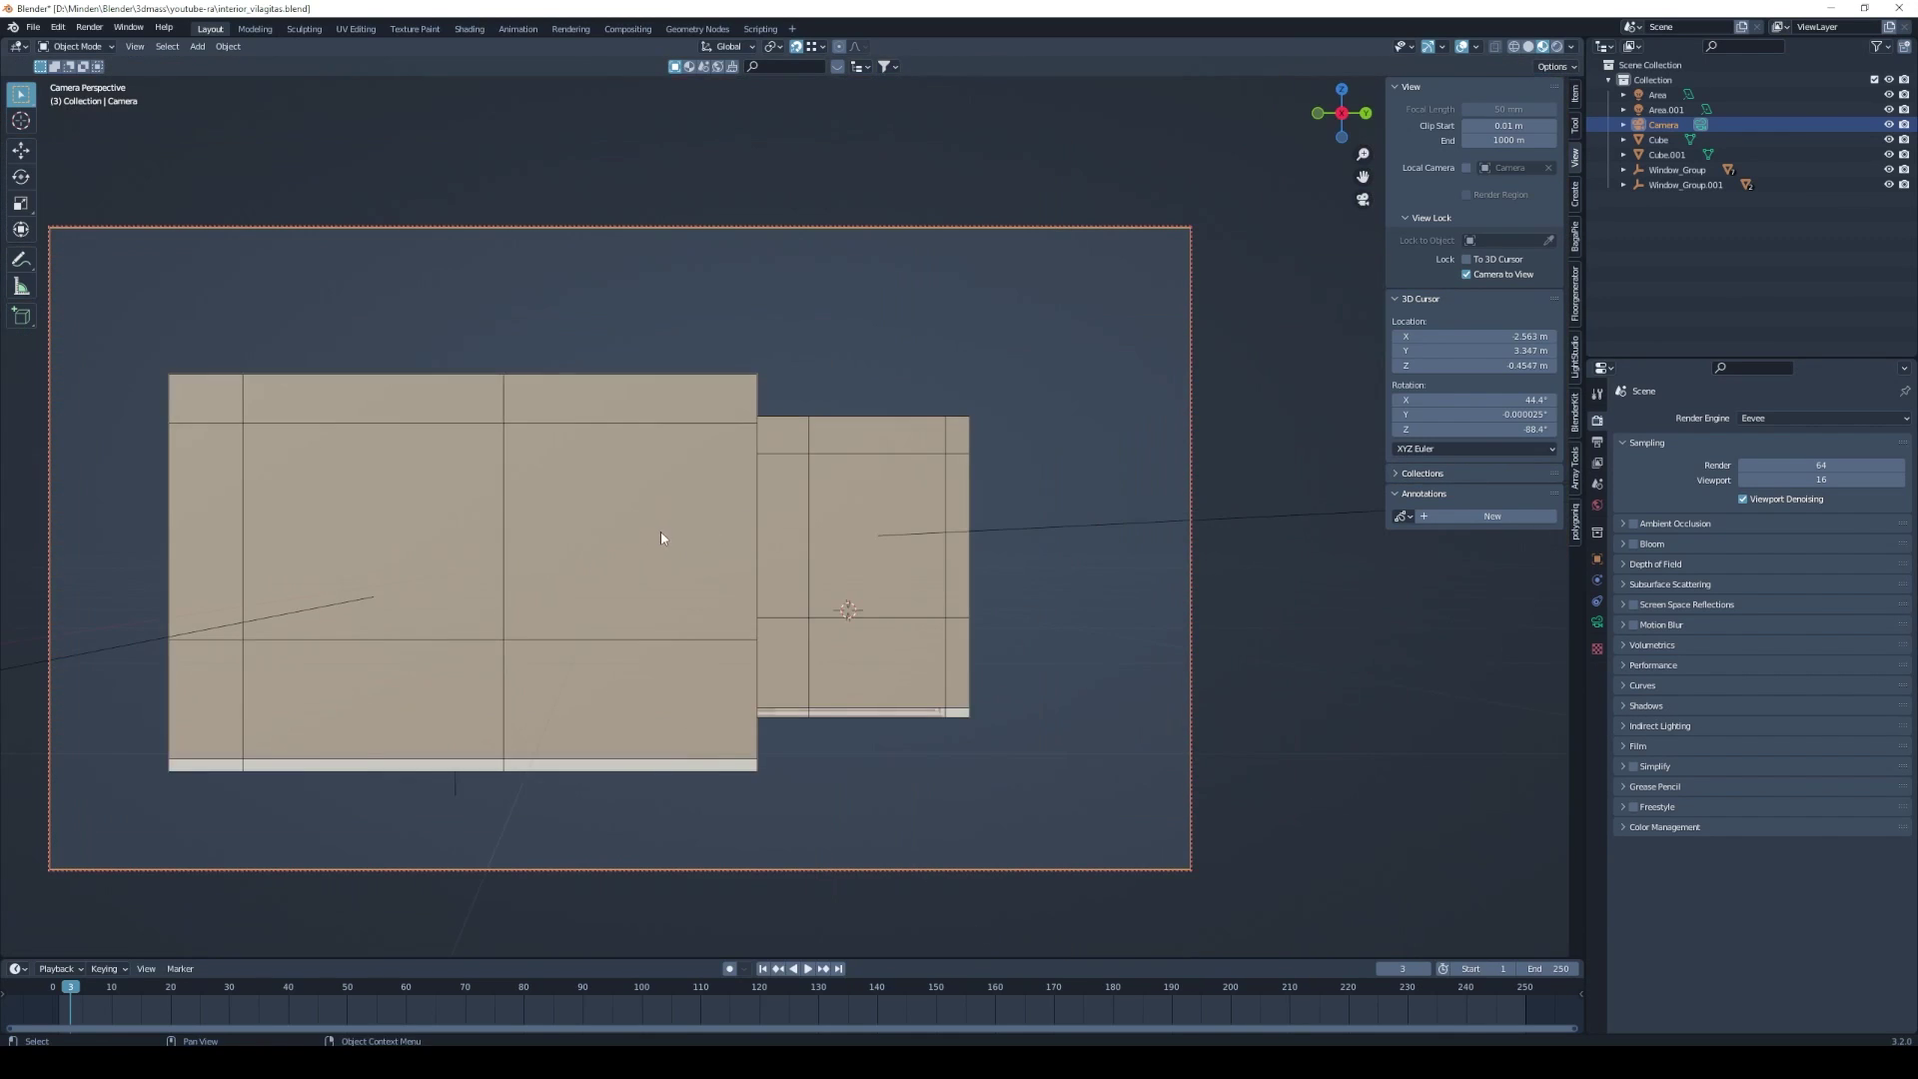
mouse_move(662, 538)
middle_mouse_down("shift")
mouse_move(729, 523)
mouse_move(753, 483)
mouse_move(613, 476)
mouse_move(601, 495)
middle_mouse_up("shift")
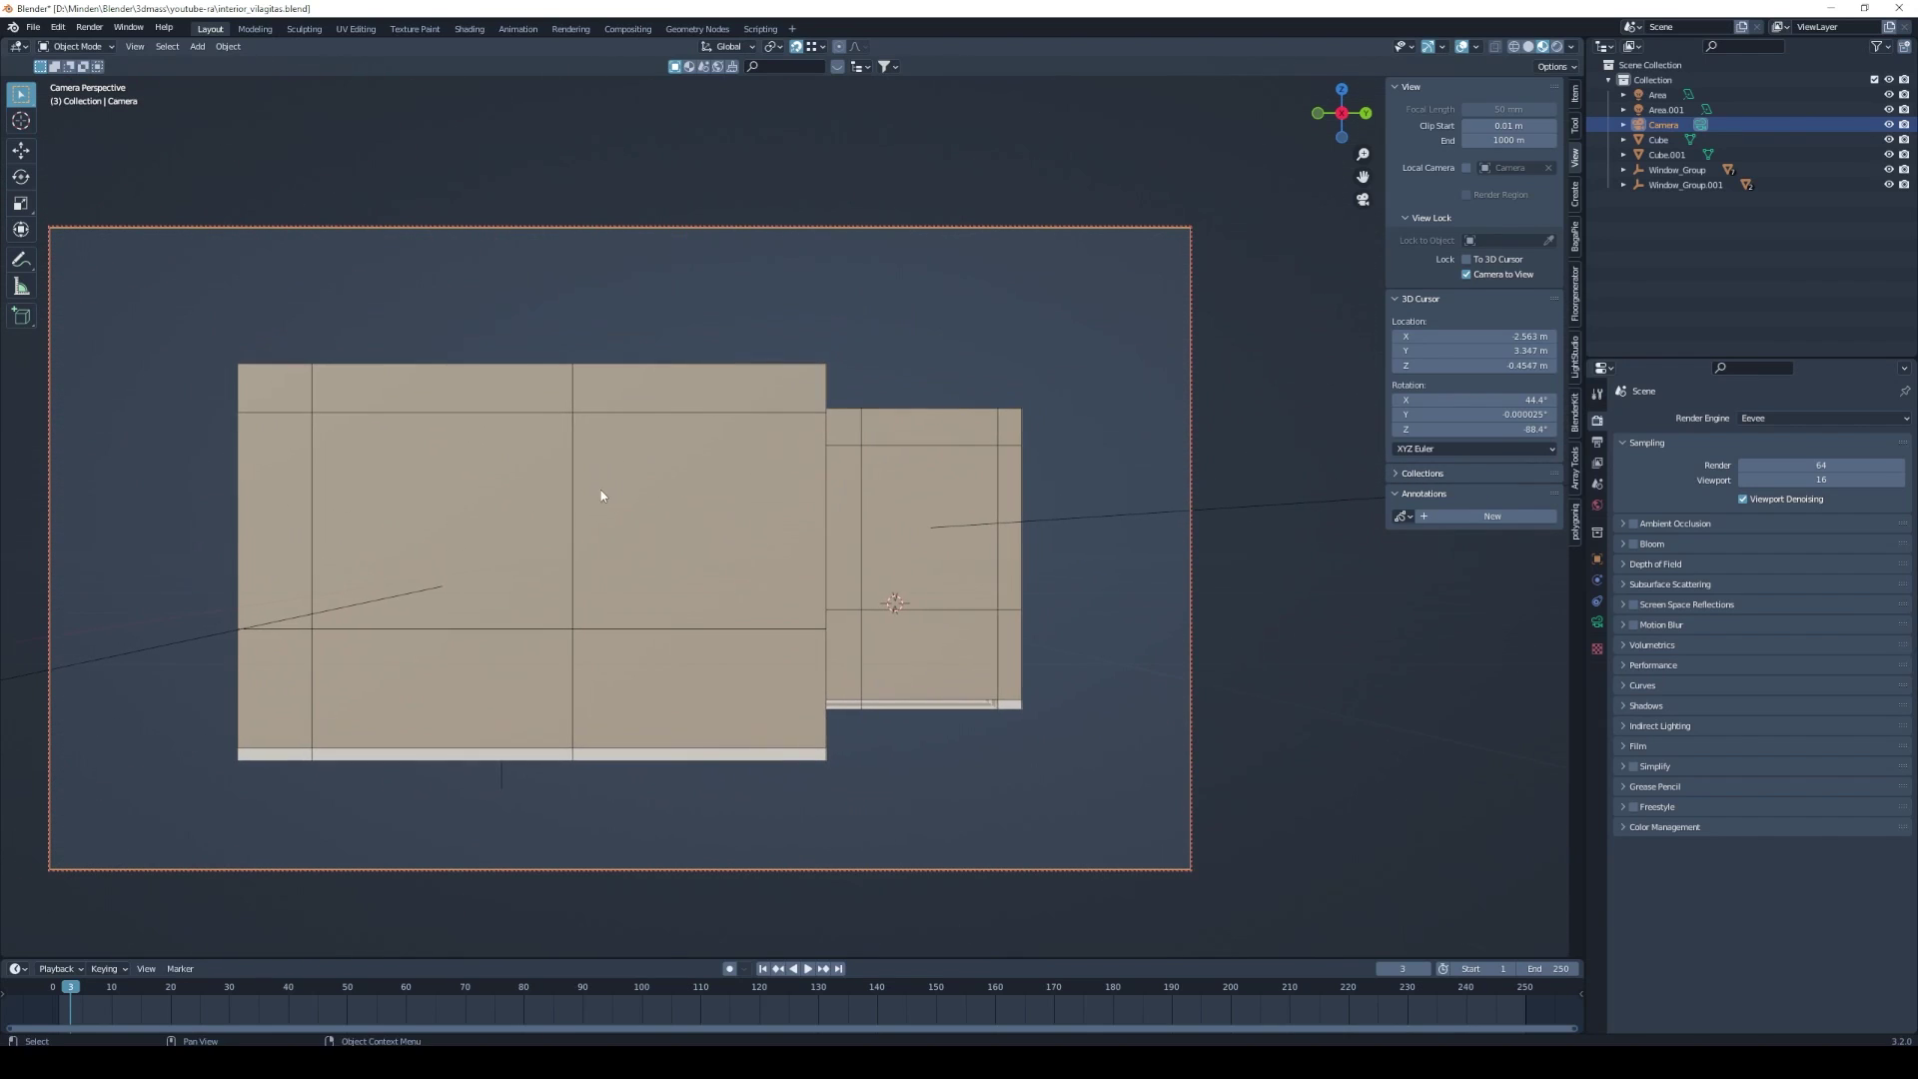
scroll(591, 547, "up", 1)
scroll(595, 543, "up", 2)
scroll(648, 546, "up", 2)
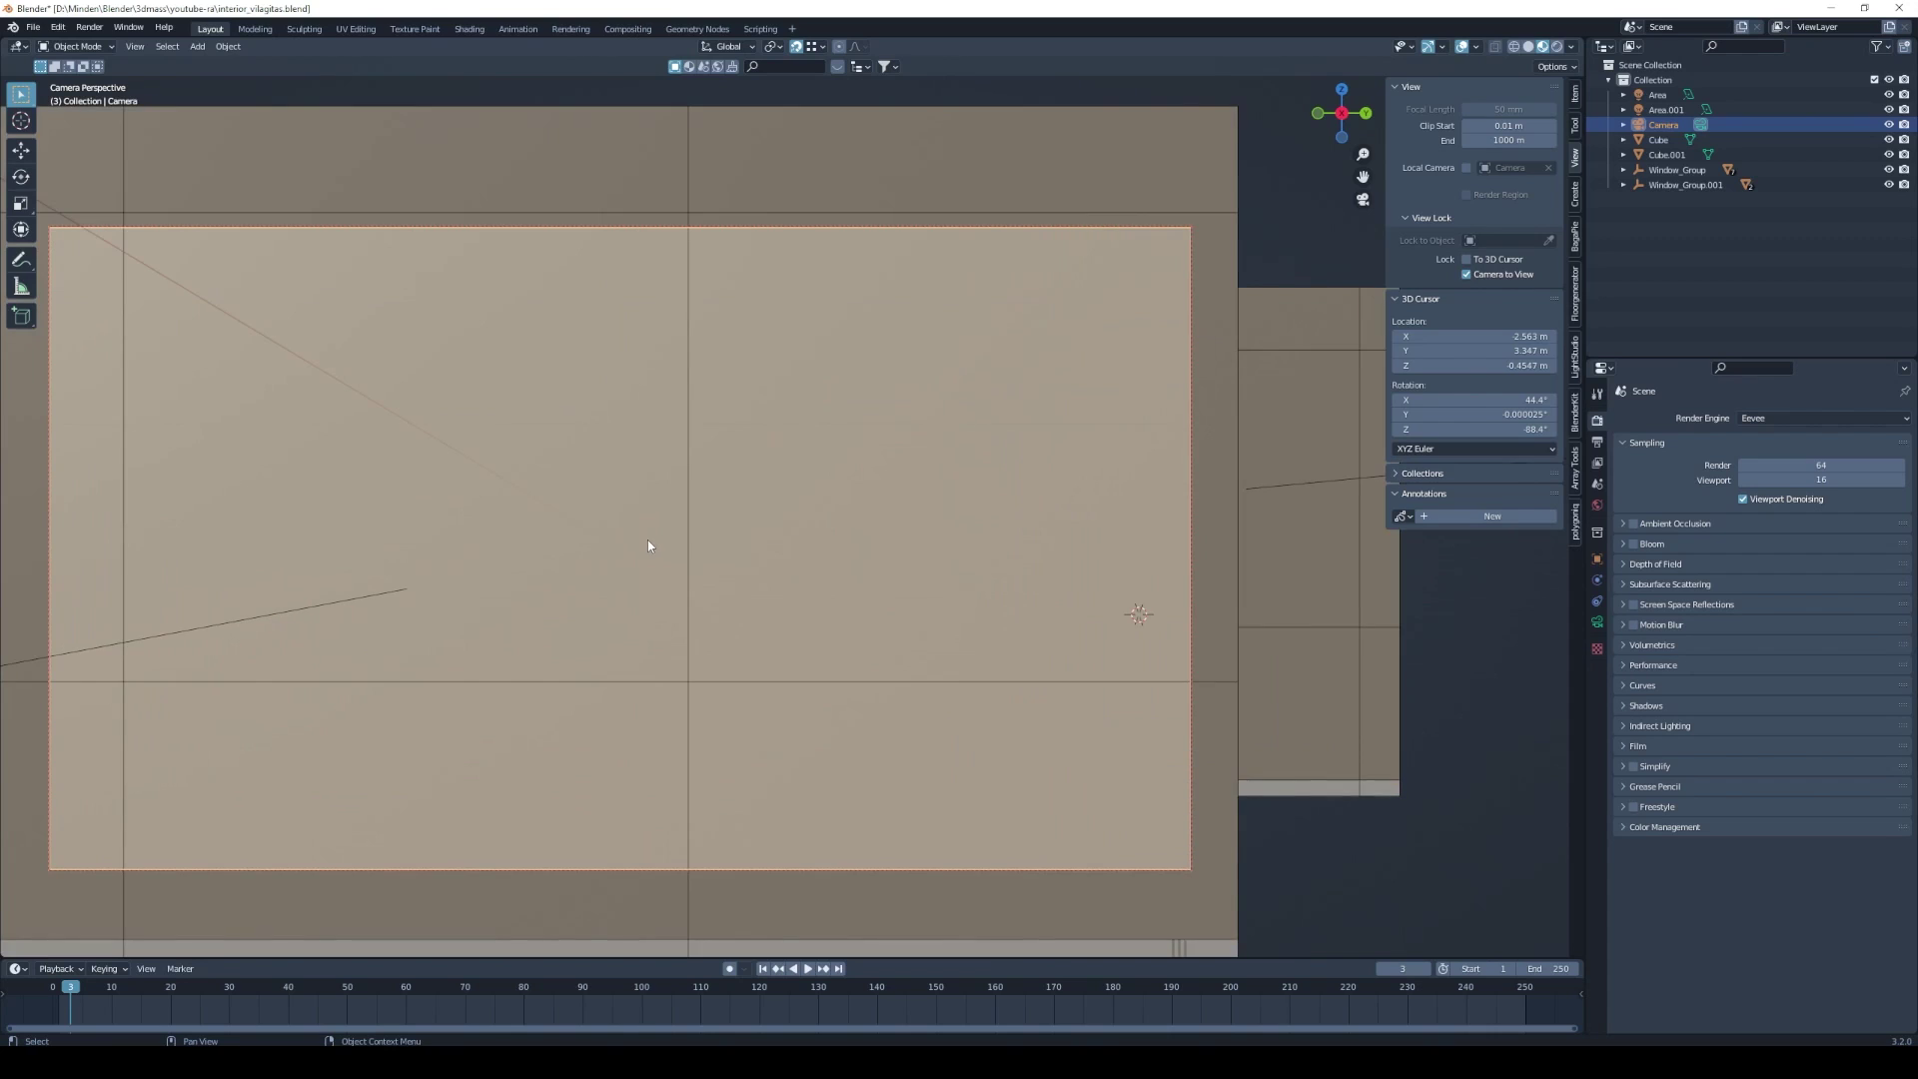
scroll(647, 539, "up", 2)
scroll(650, 537, "up", 1)
scroll(663, 535, "up", 1)
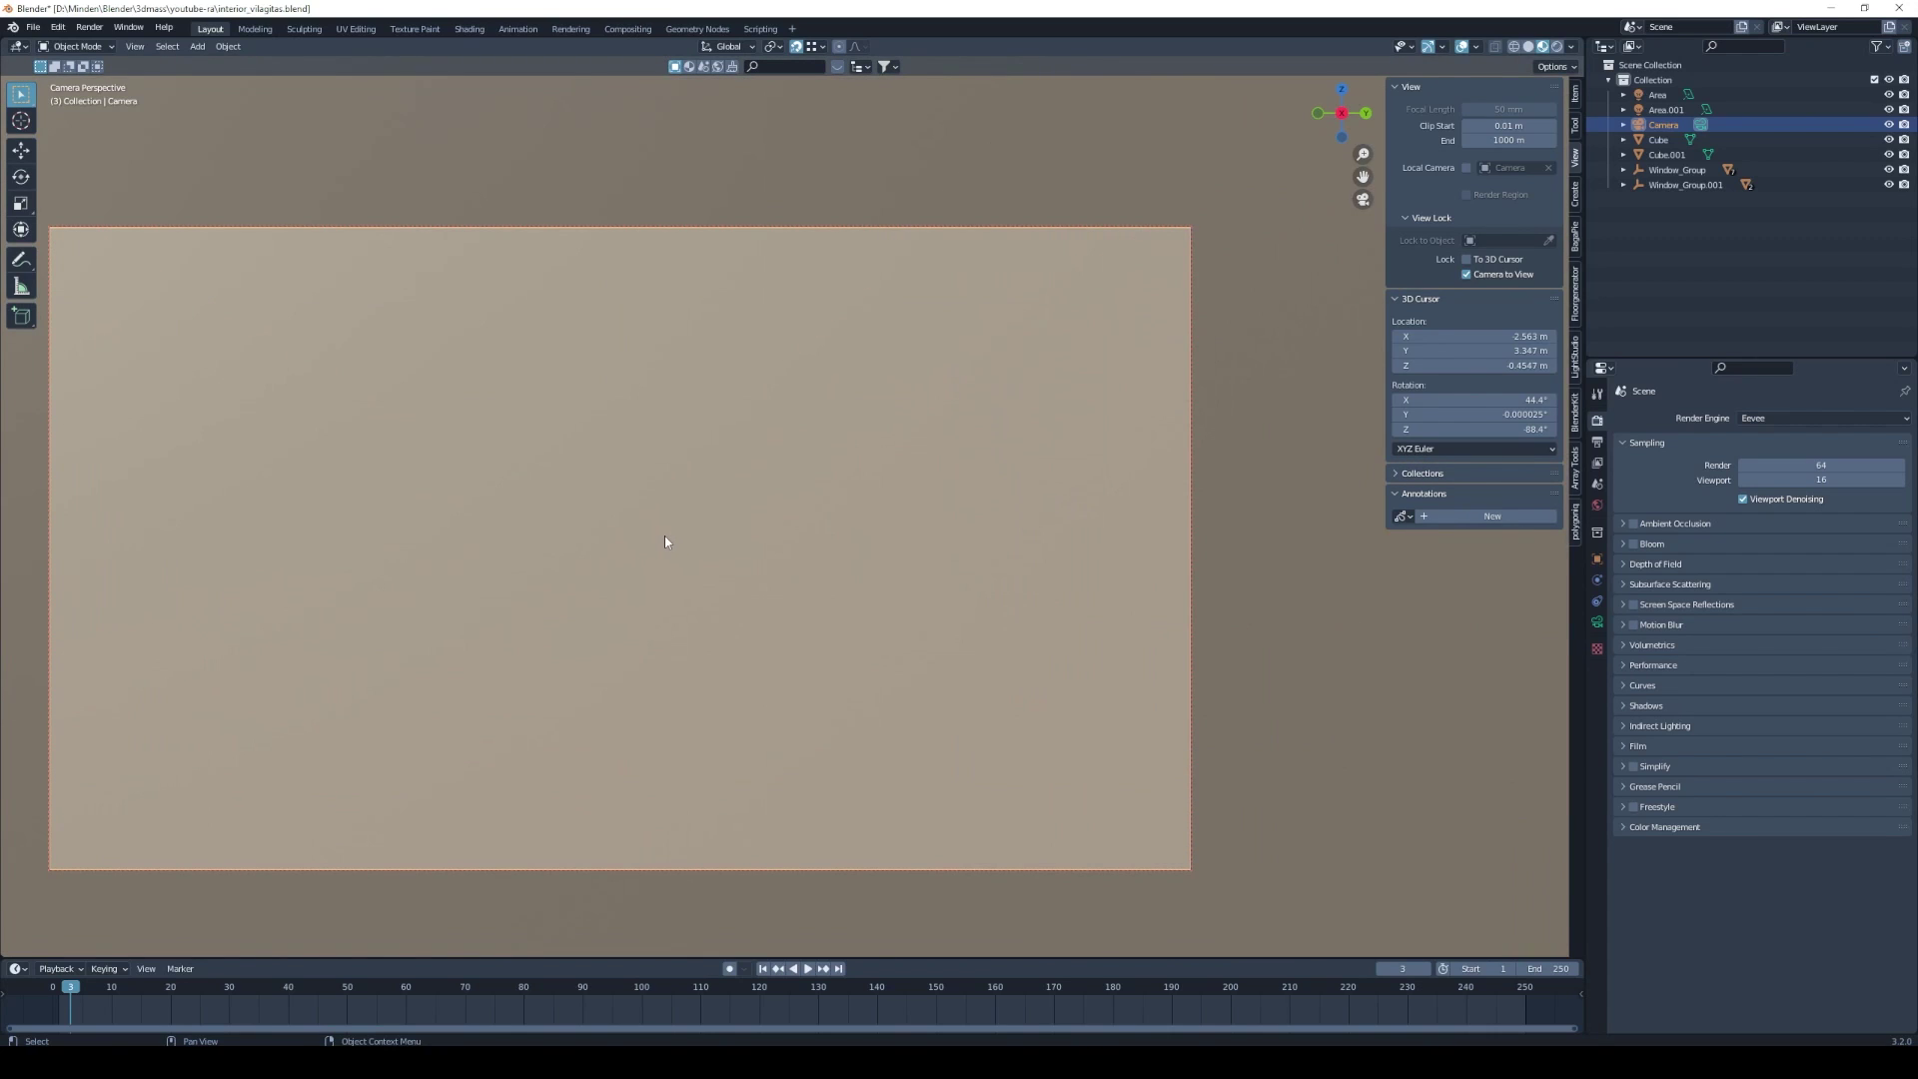
scroll(664, 536, "up", 2)
mouse_move(665, 543)
middle_mouse_down("shift")
mouse_move(591, 488)
mouse_move(526, 518)
mouse_move(536, 540)
mouse_move(510, 513)
middle_mouse_up("shift")
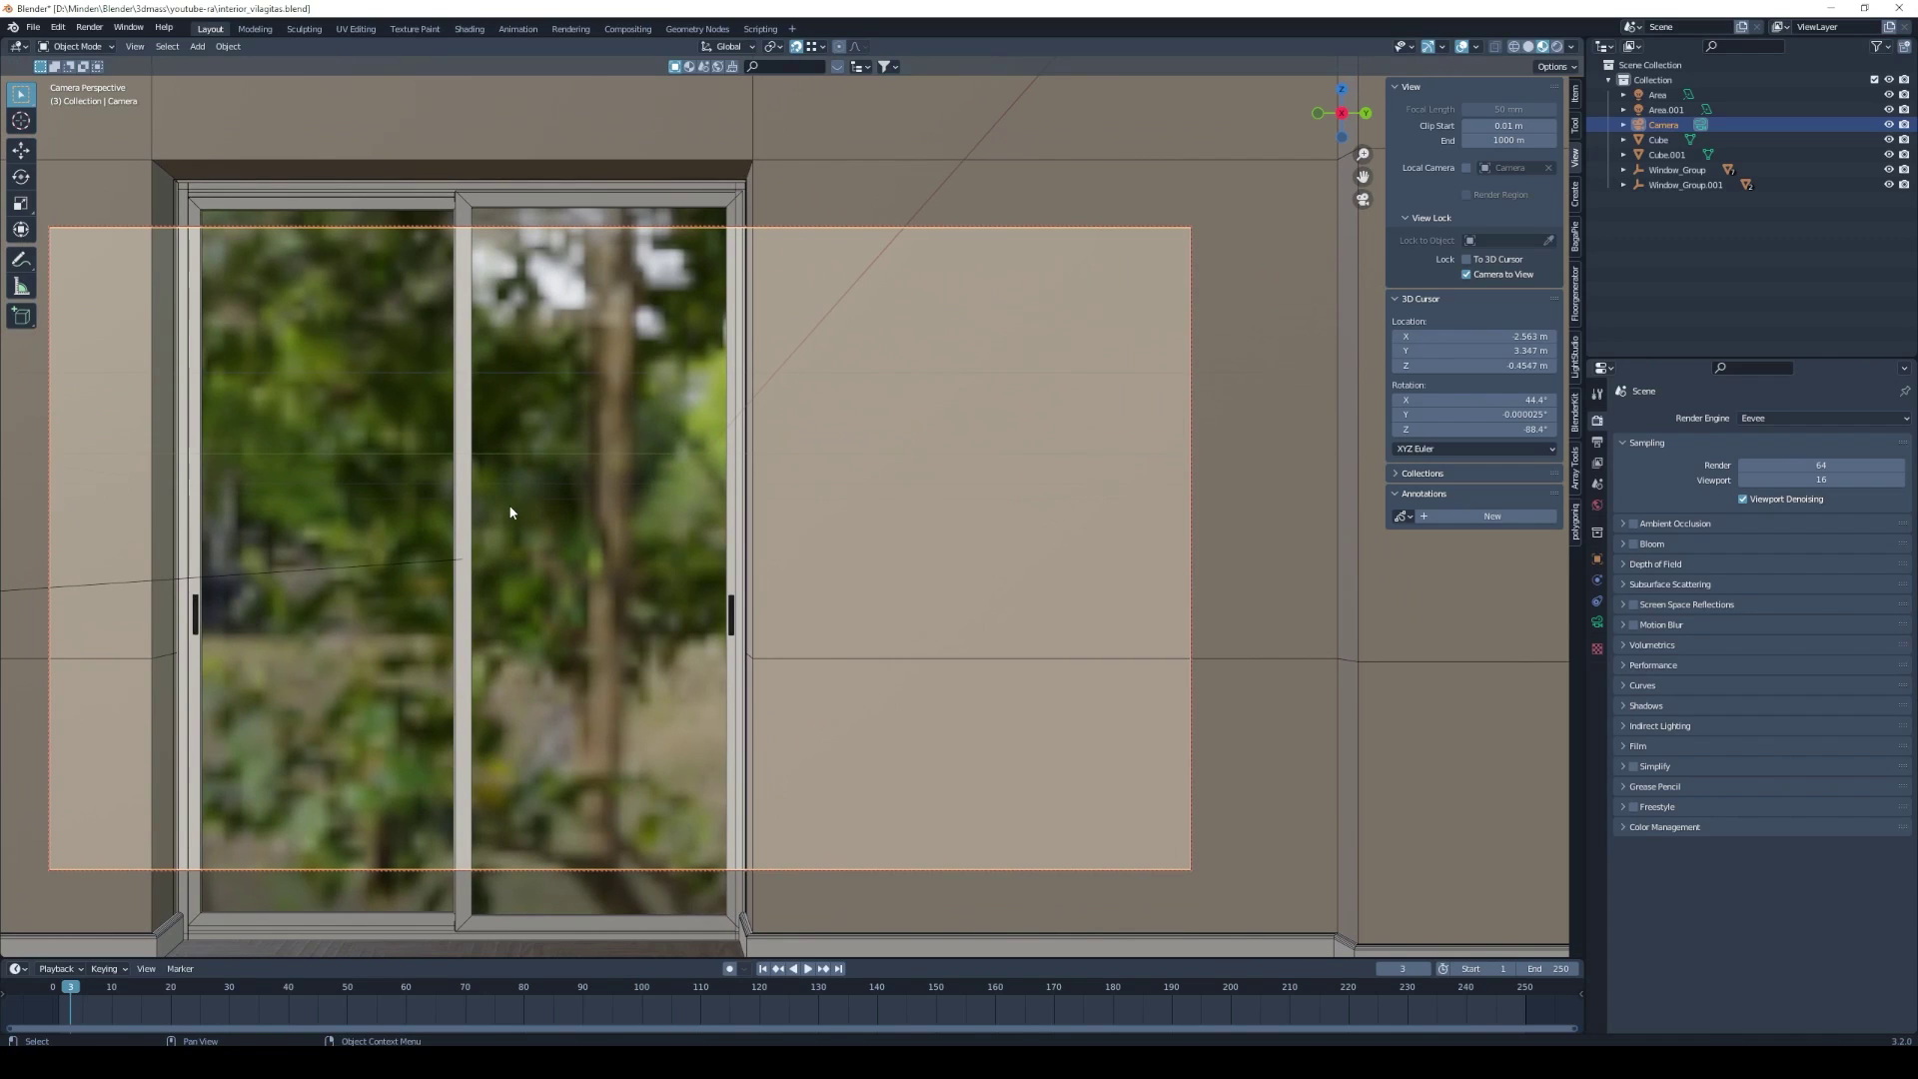
Set the camera's lens Focal Length to 17 mm.
left_click(1598, 620)
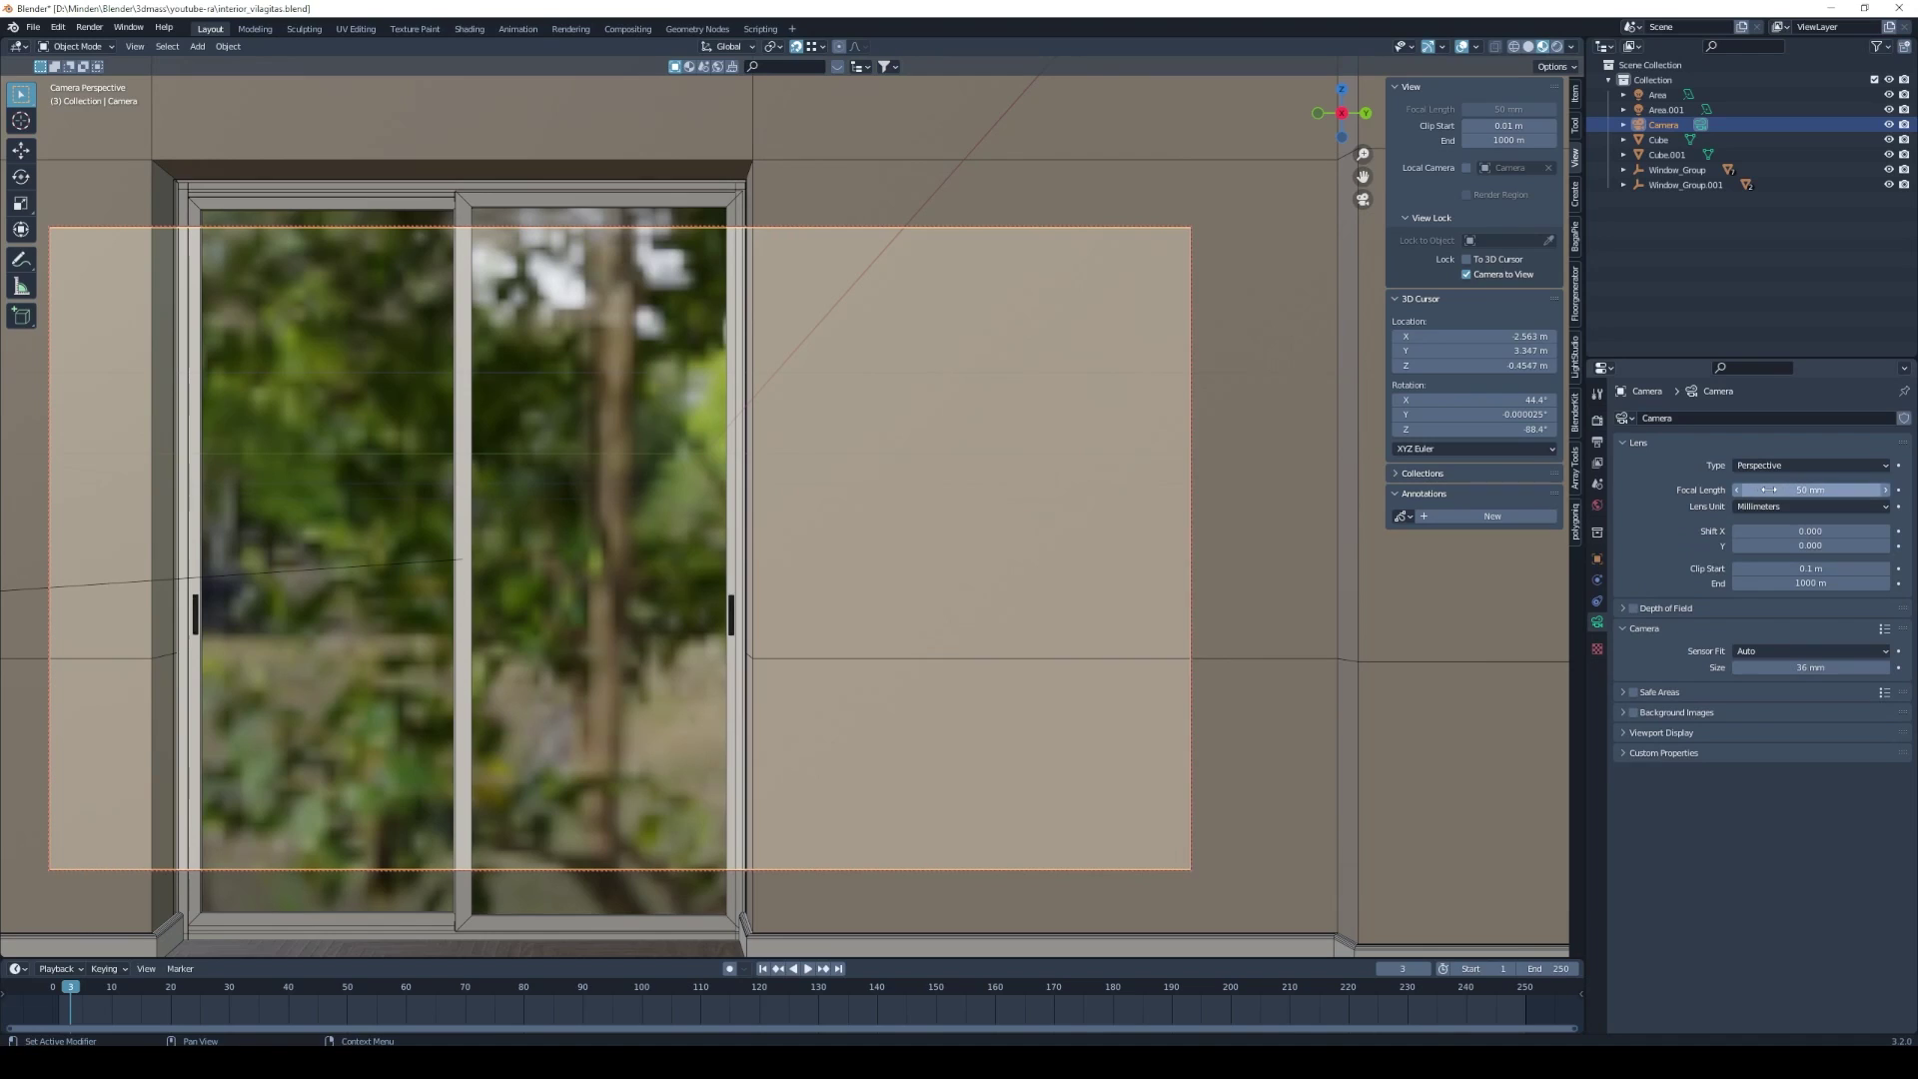
left_click(1810, 489)
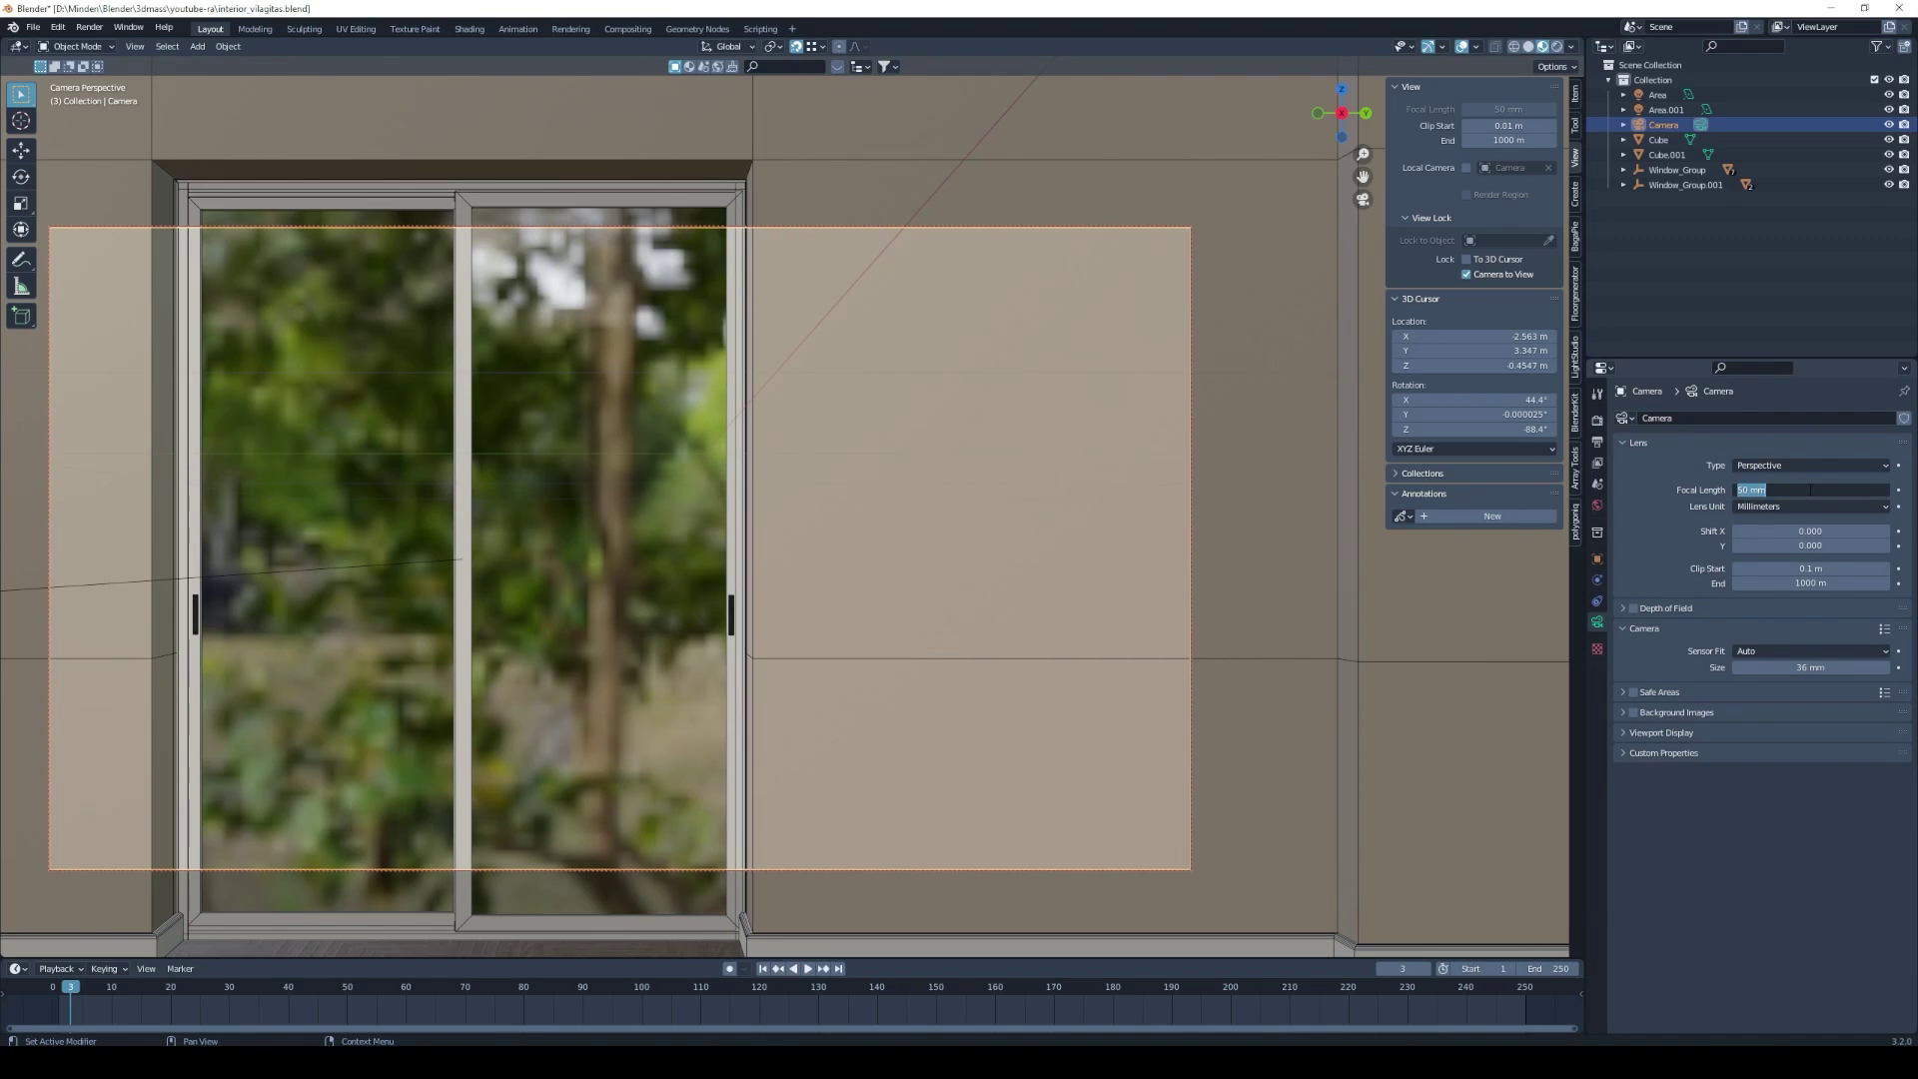
type("17")
key("Return")
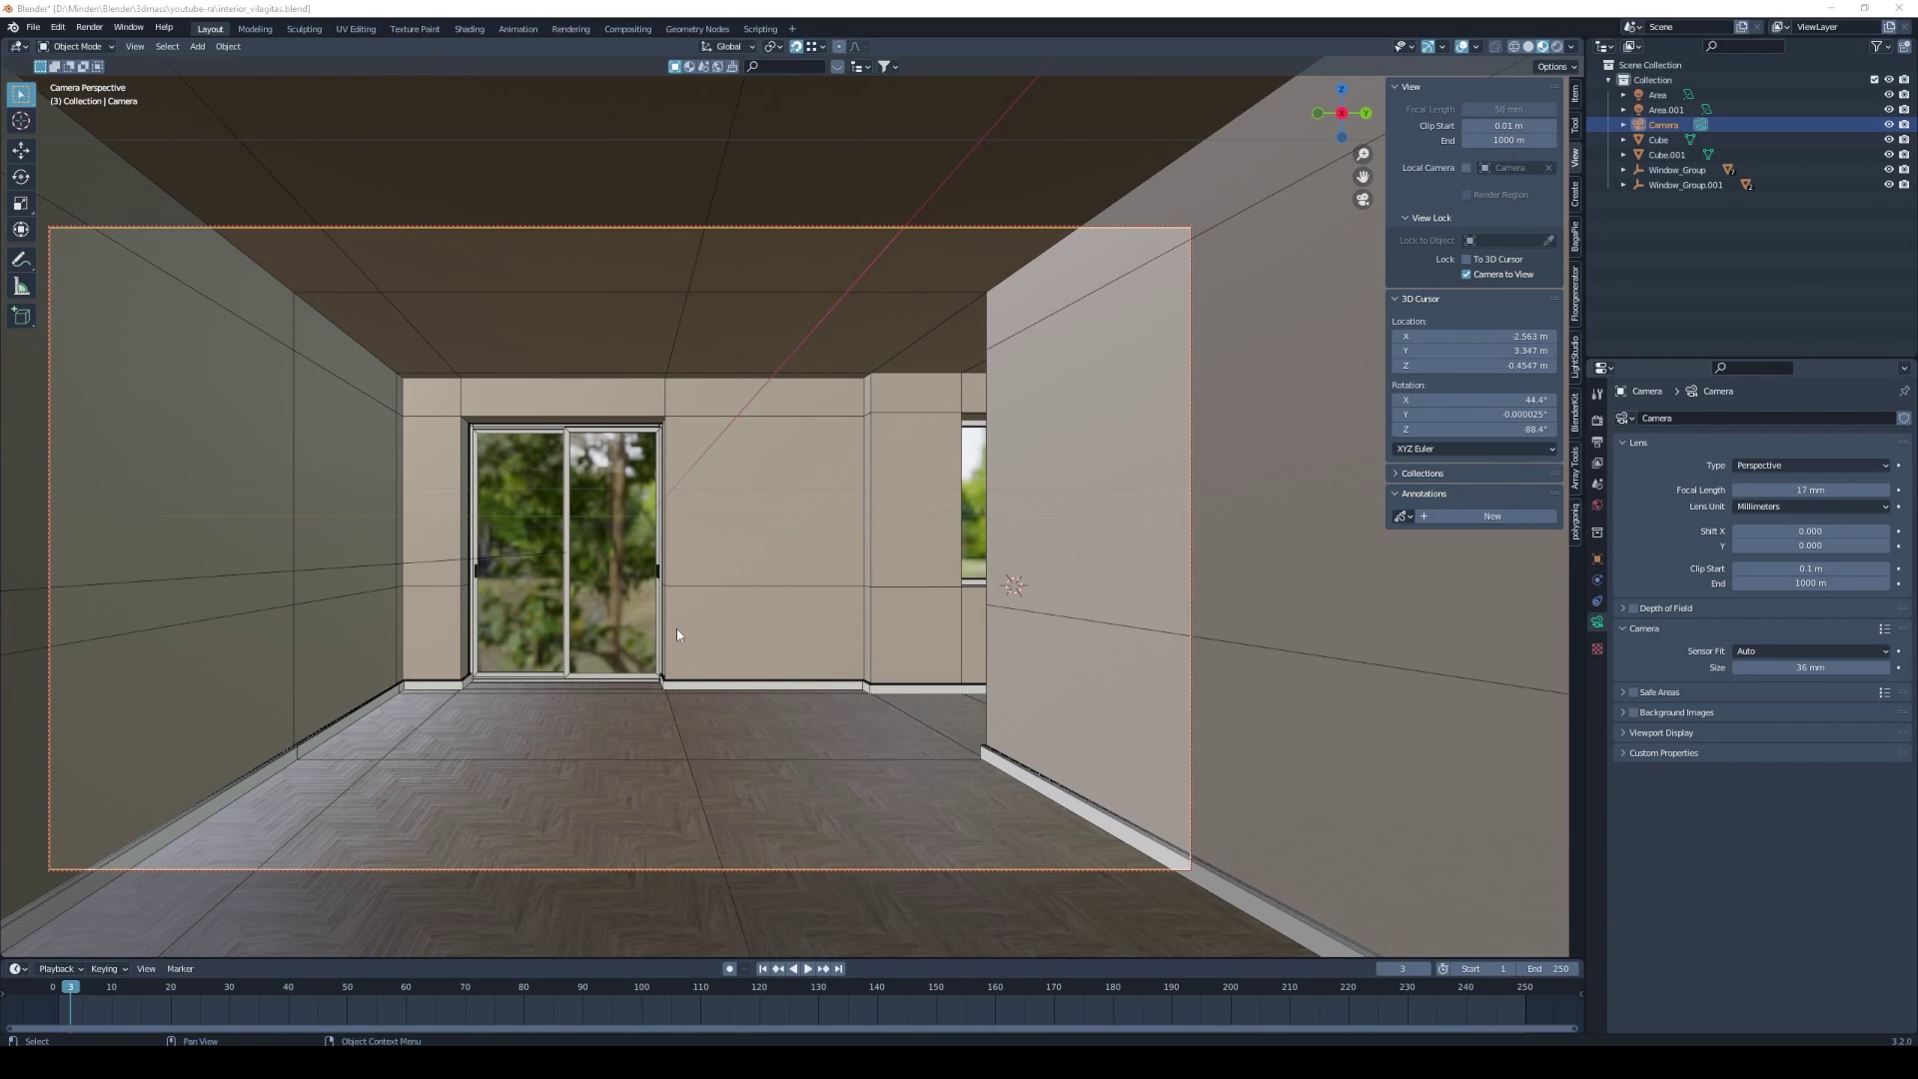
Orbit the camera to look down the room at the glass door, then disable Camera to View.
middle_click_drag(677, 634, 593, 626)
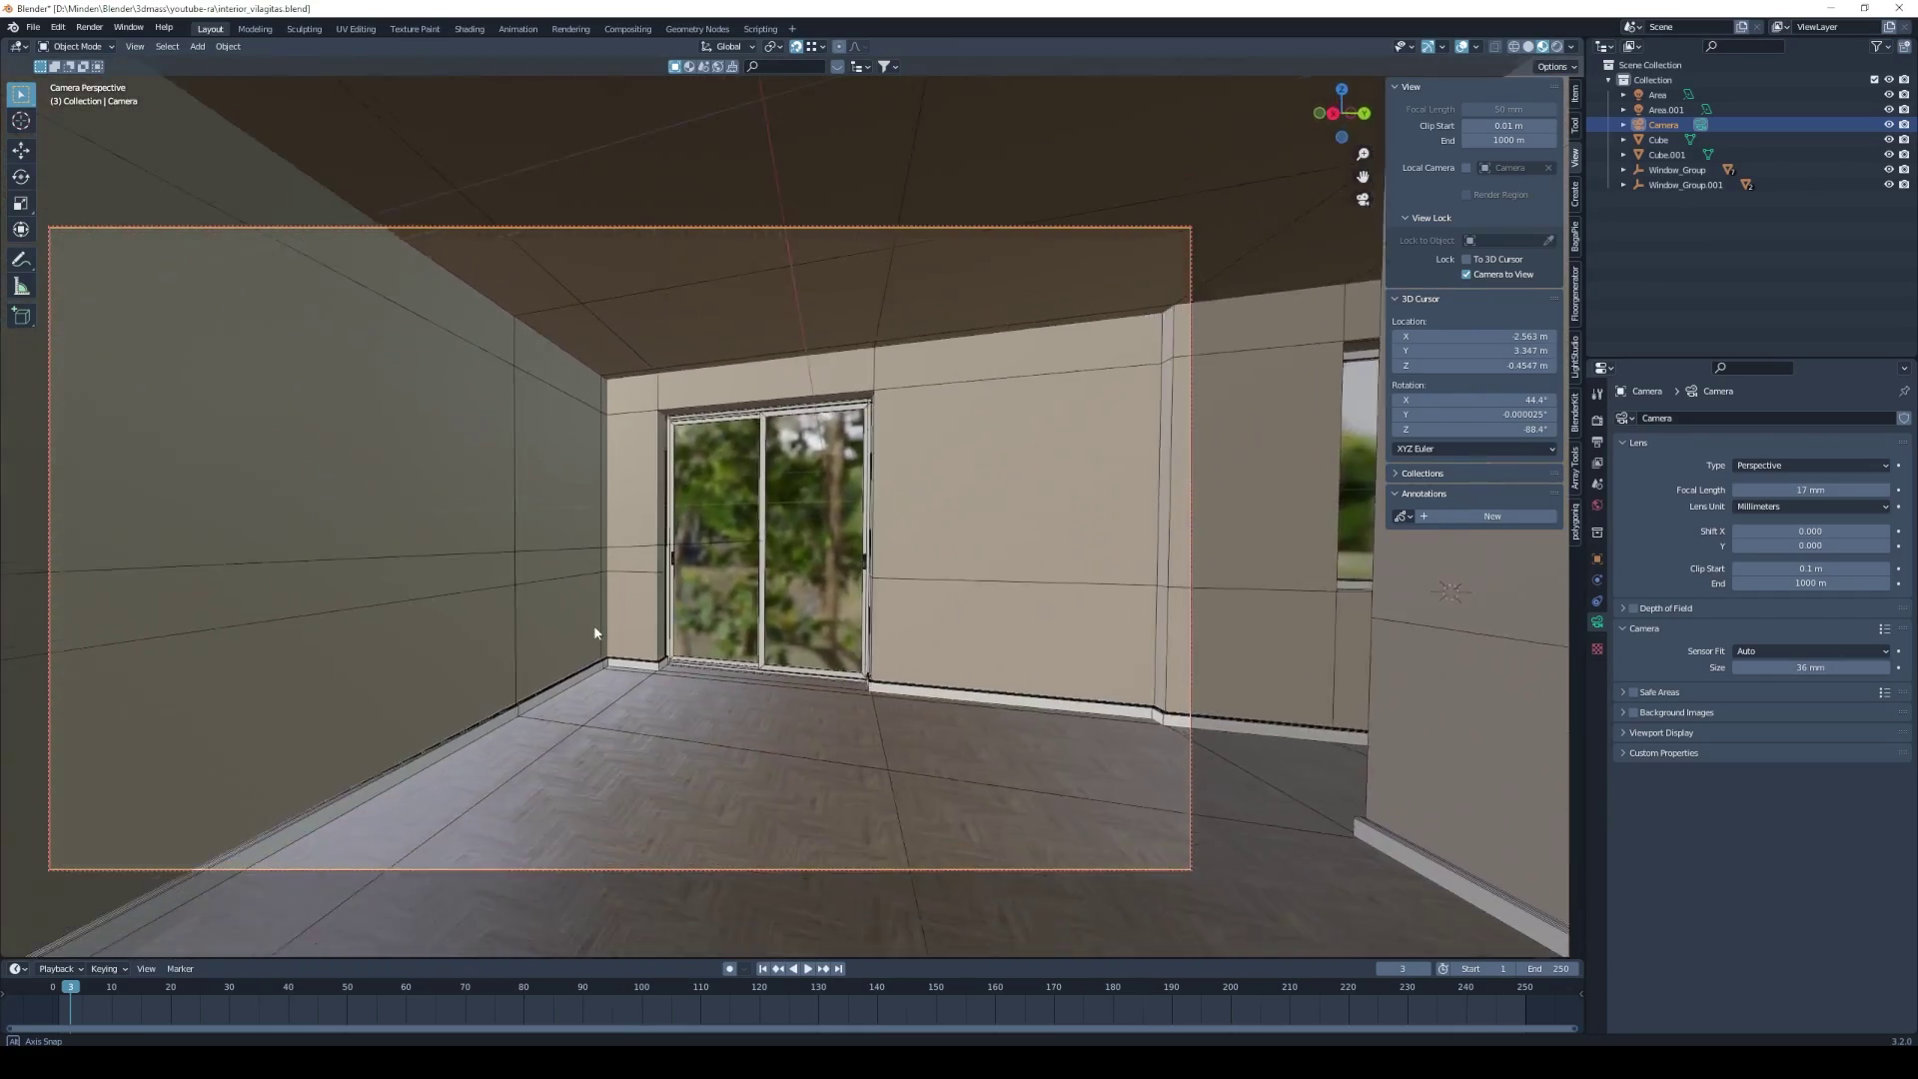
middle_click_drag(596, 633, 672, 642)
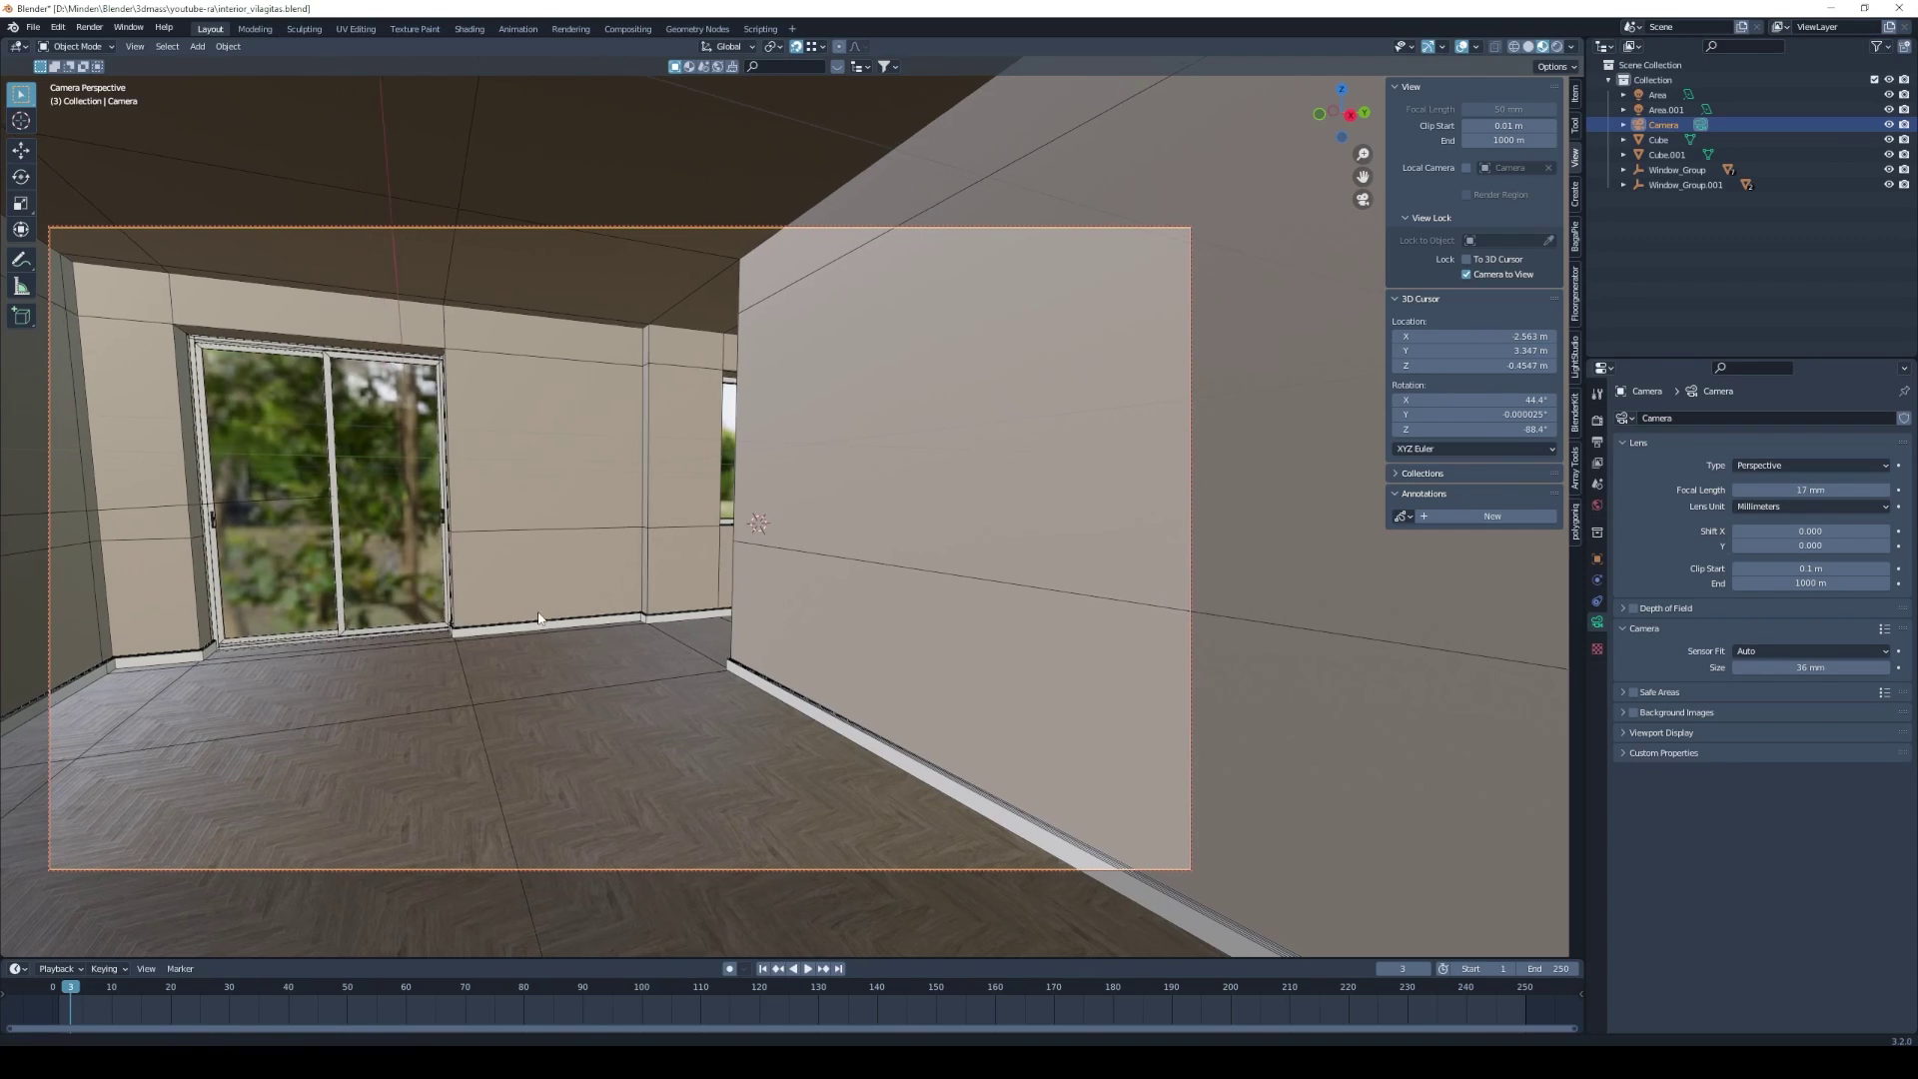
mouse_move(526, 611)
middle_mouse_down()
mouse_move(578, 641)
mouse_move(550, 641)
mouse_move(590, 637)
middle_mouse_up()
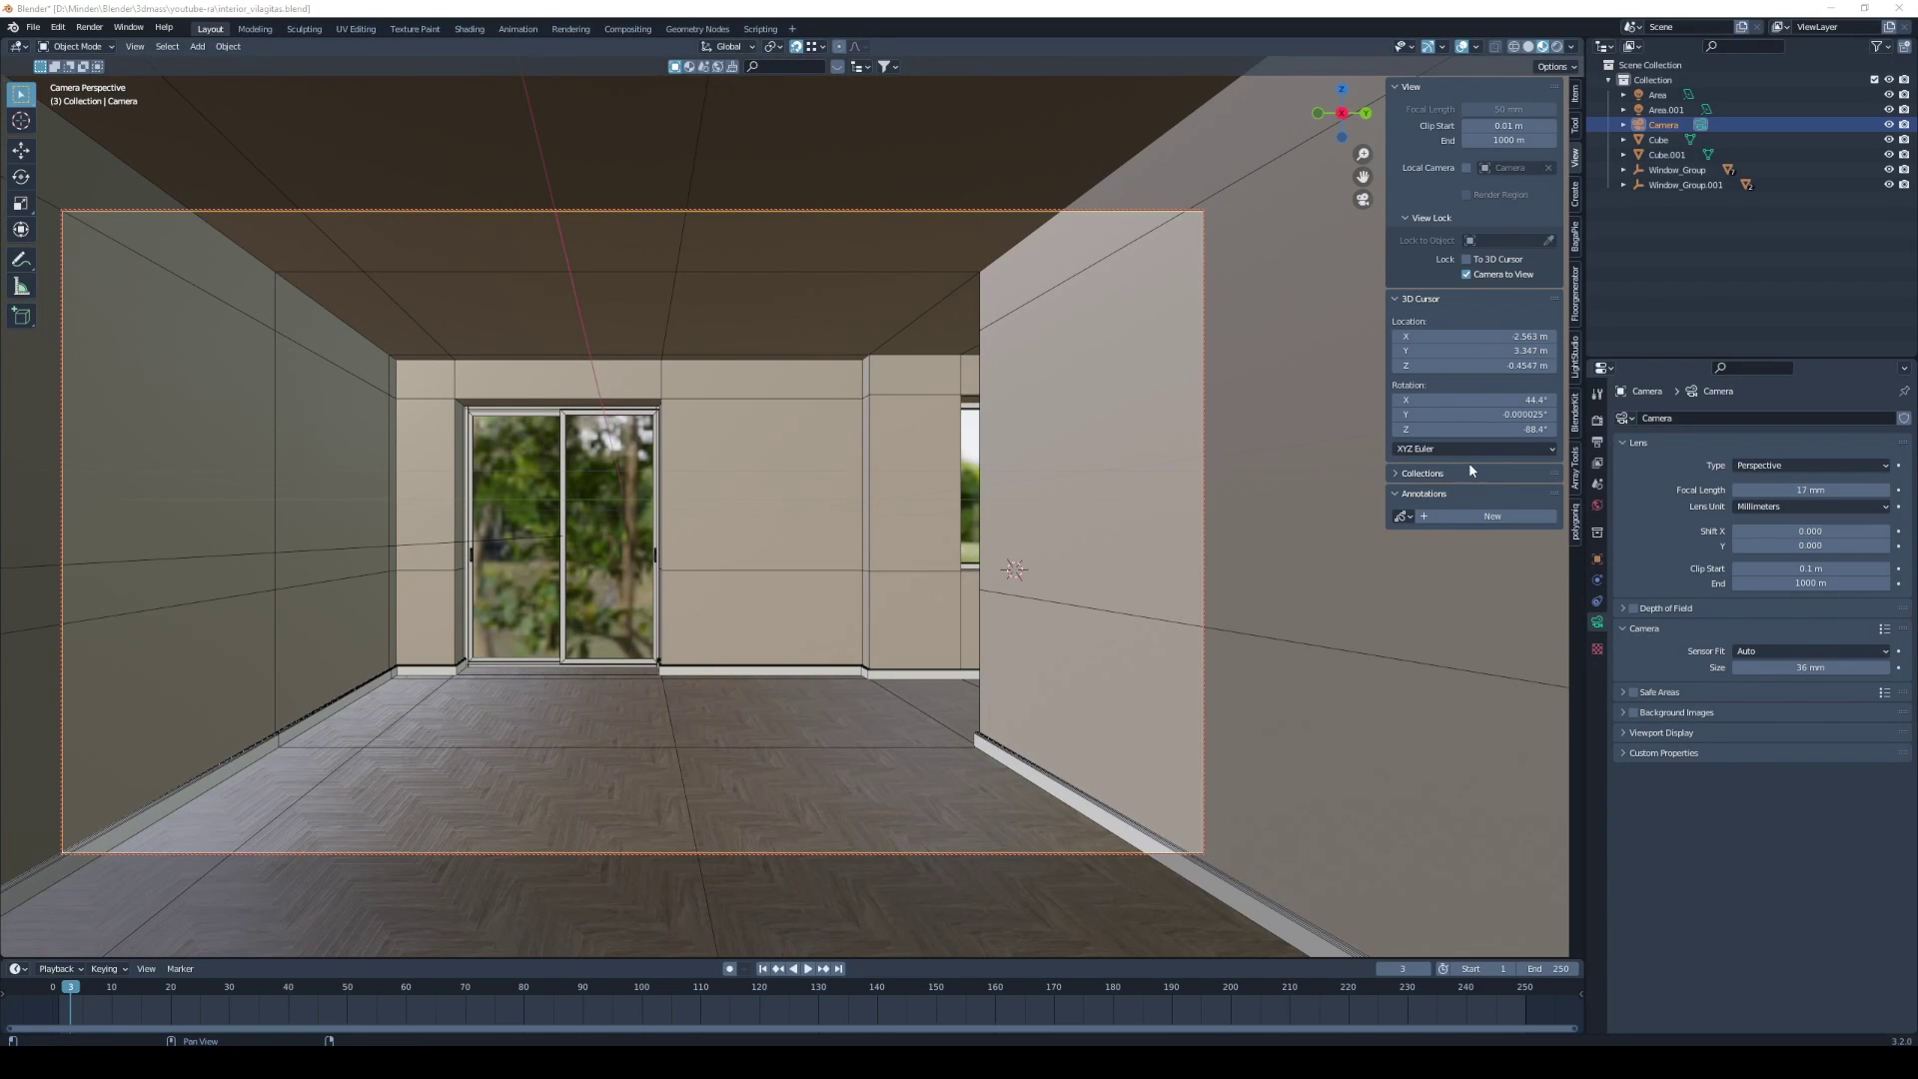
left_click(1465, 275)
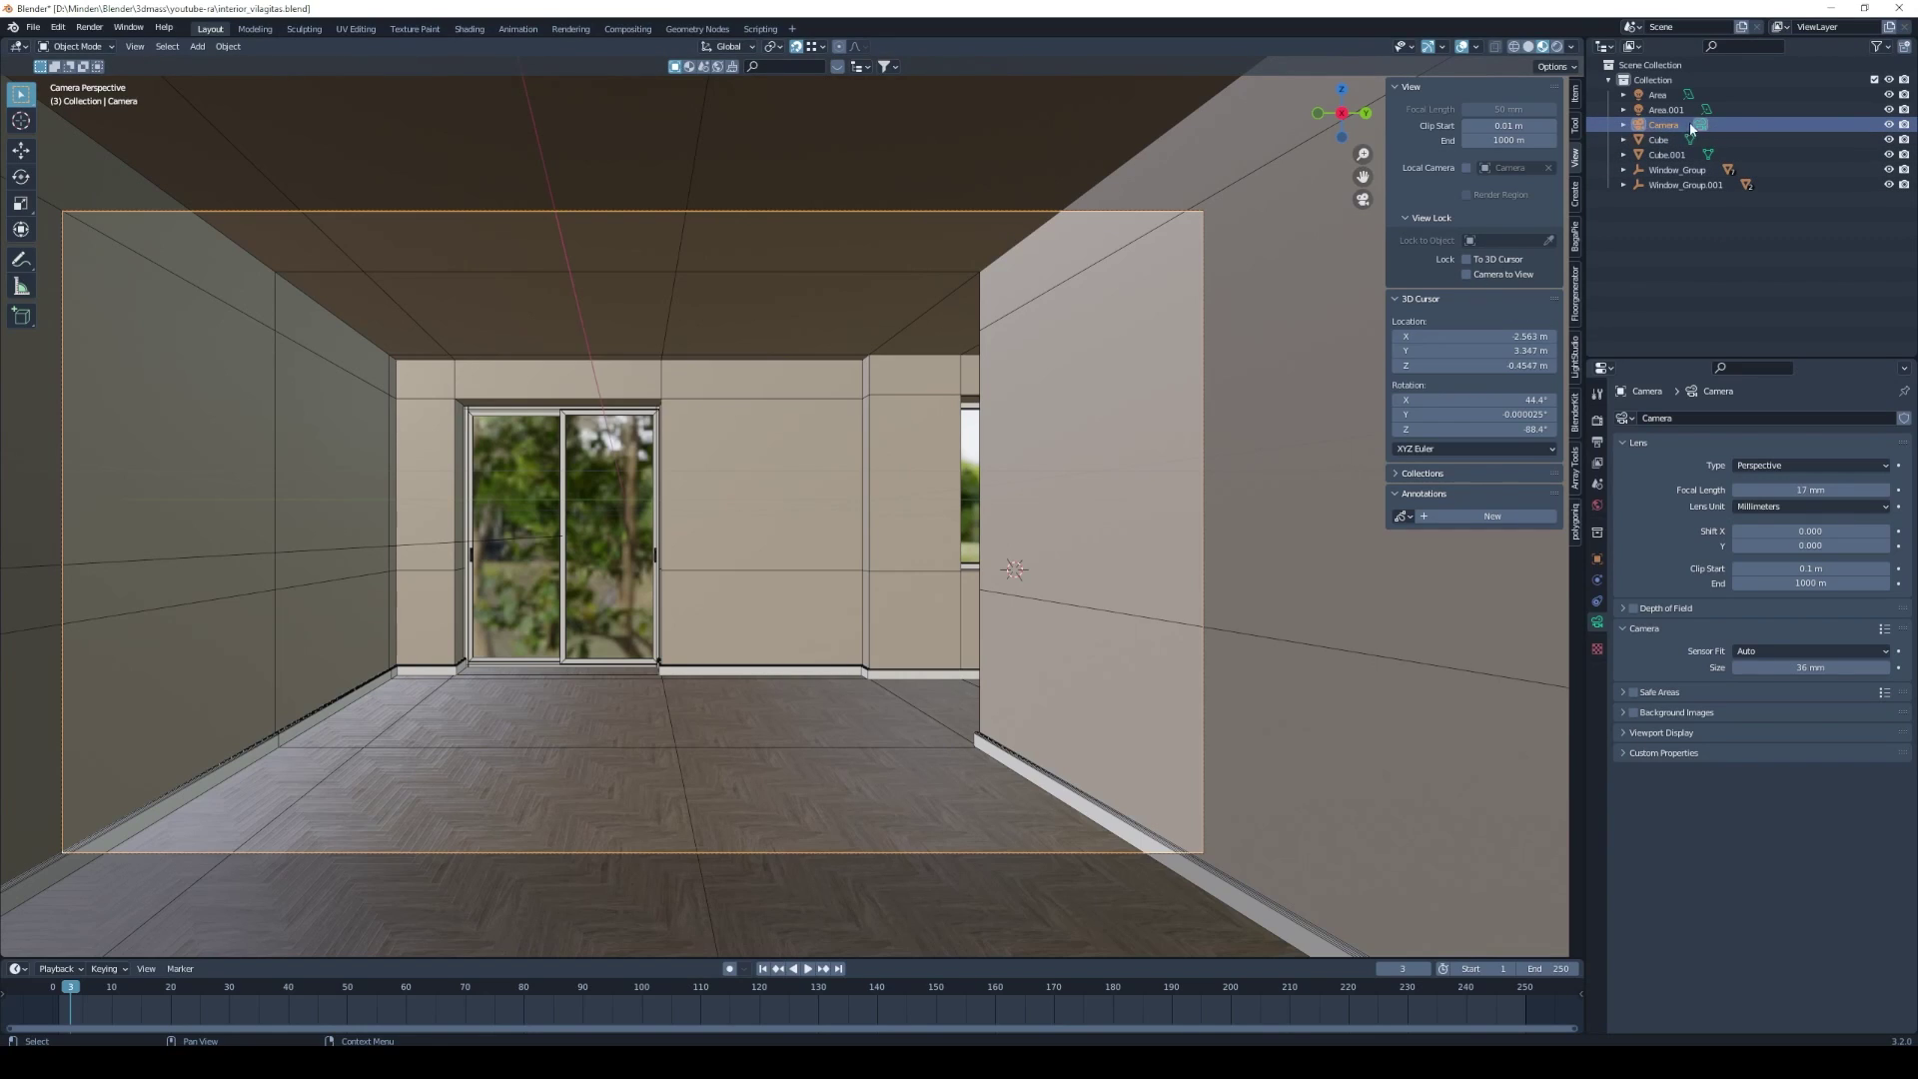
left_click(1576, 97)
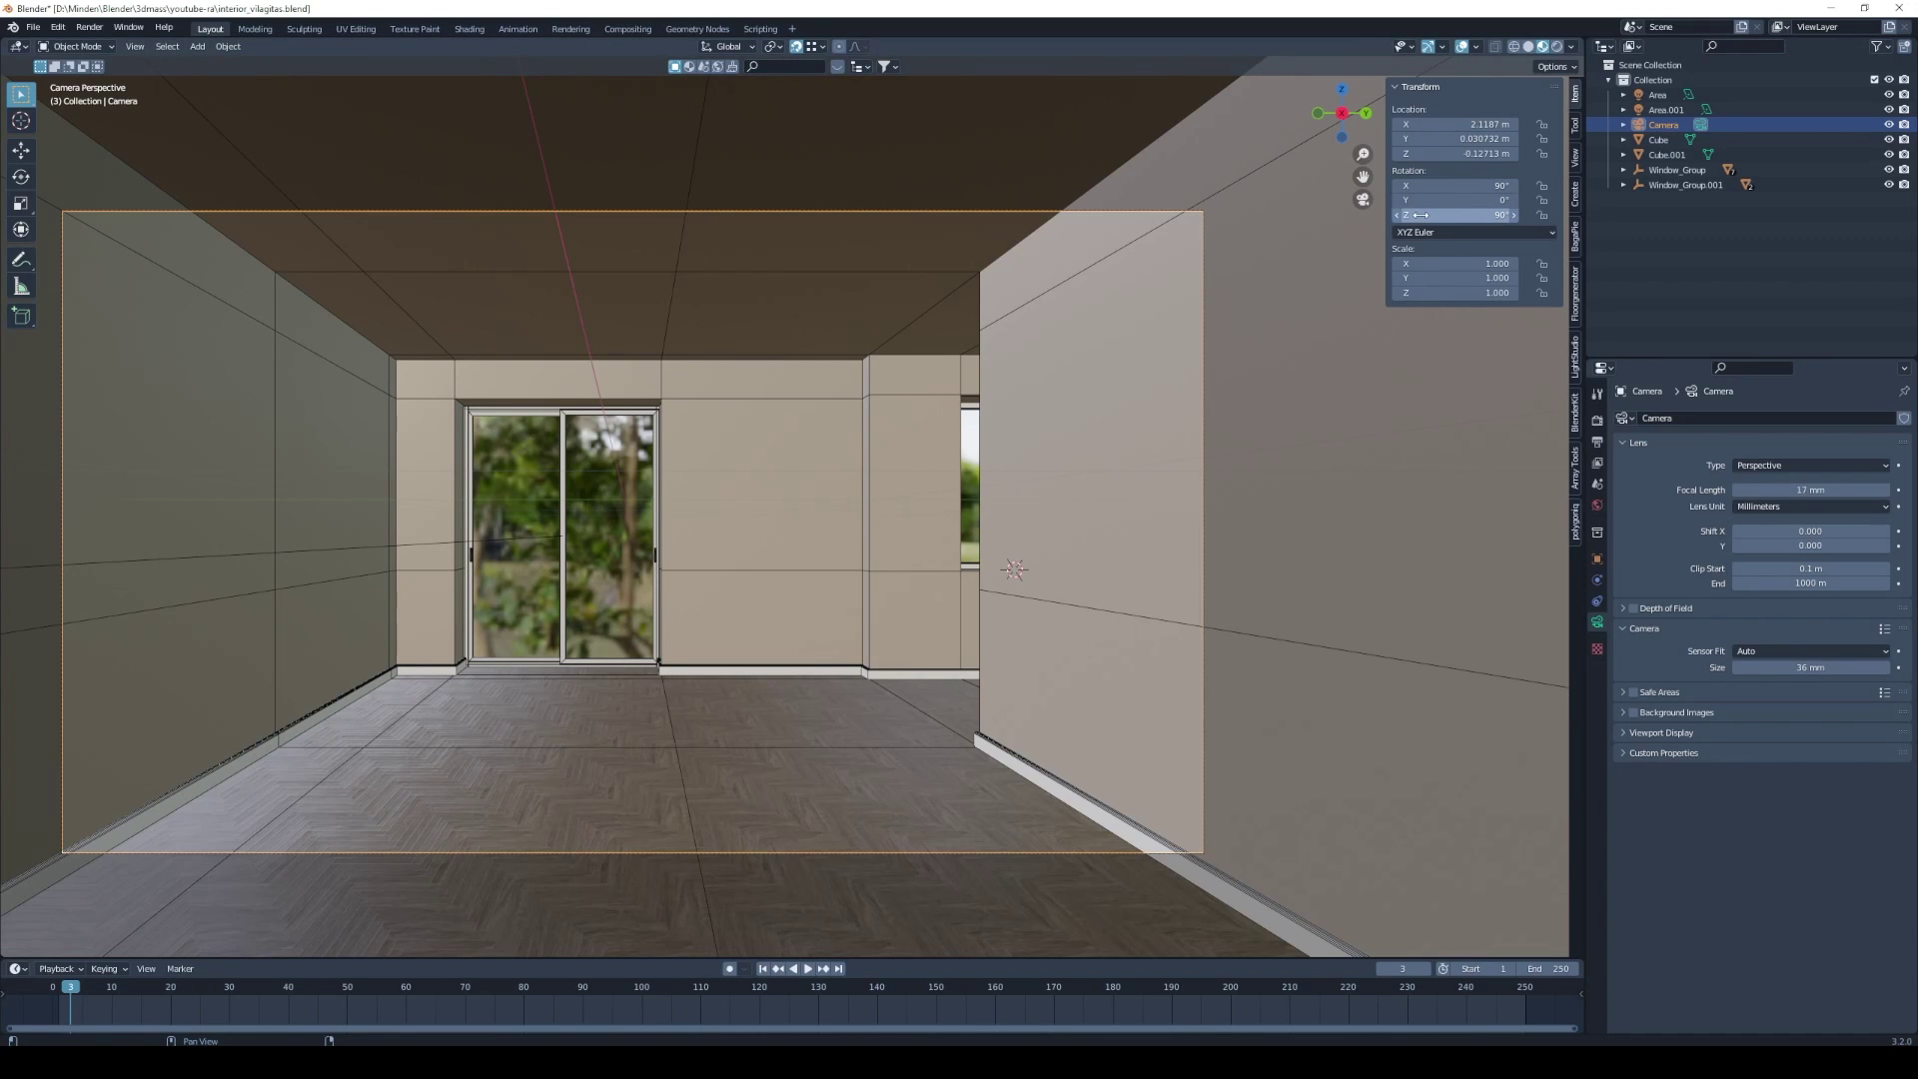
Set the camera Z rotation to 67.9°, location X 1.5487 m and Y -0.80927 m.
mouse_move(1420, 215)
left_mouse_down()
mouse_move(1394, 215)
mouse_move(1422, 215)
left_mouse_up()
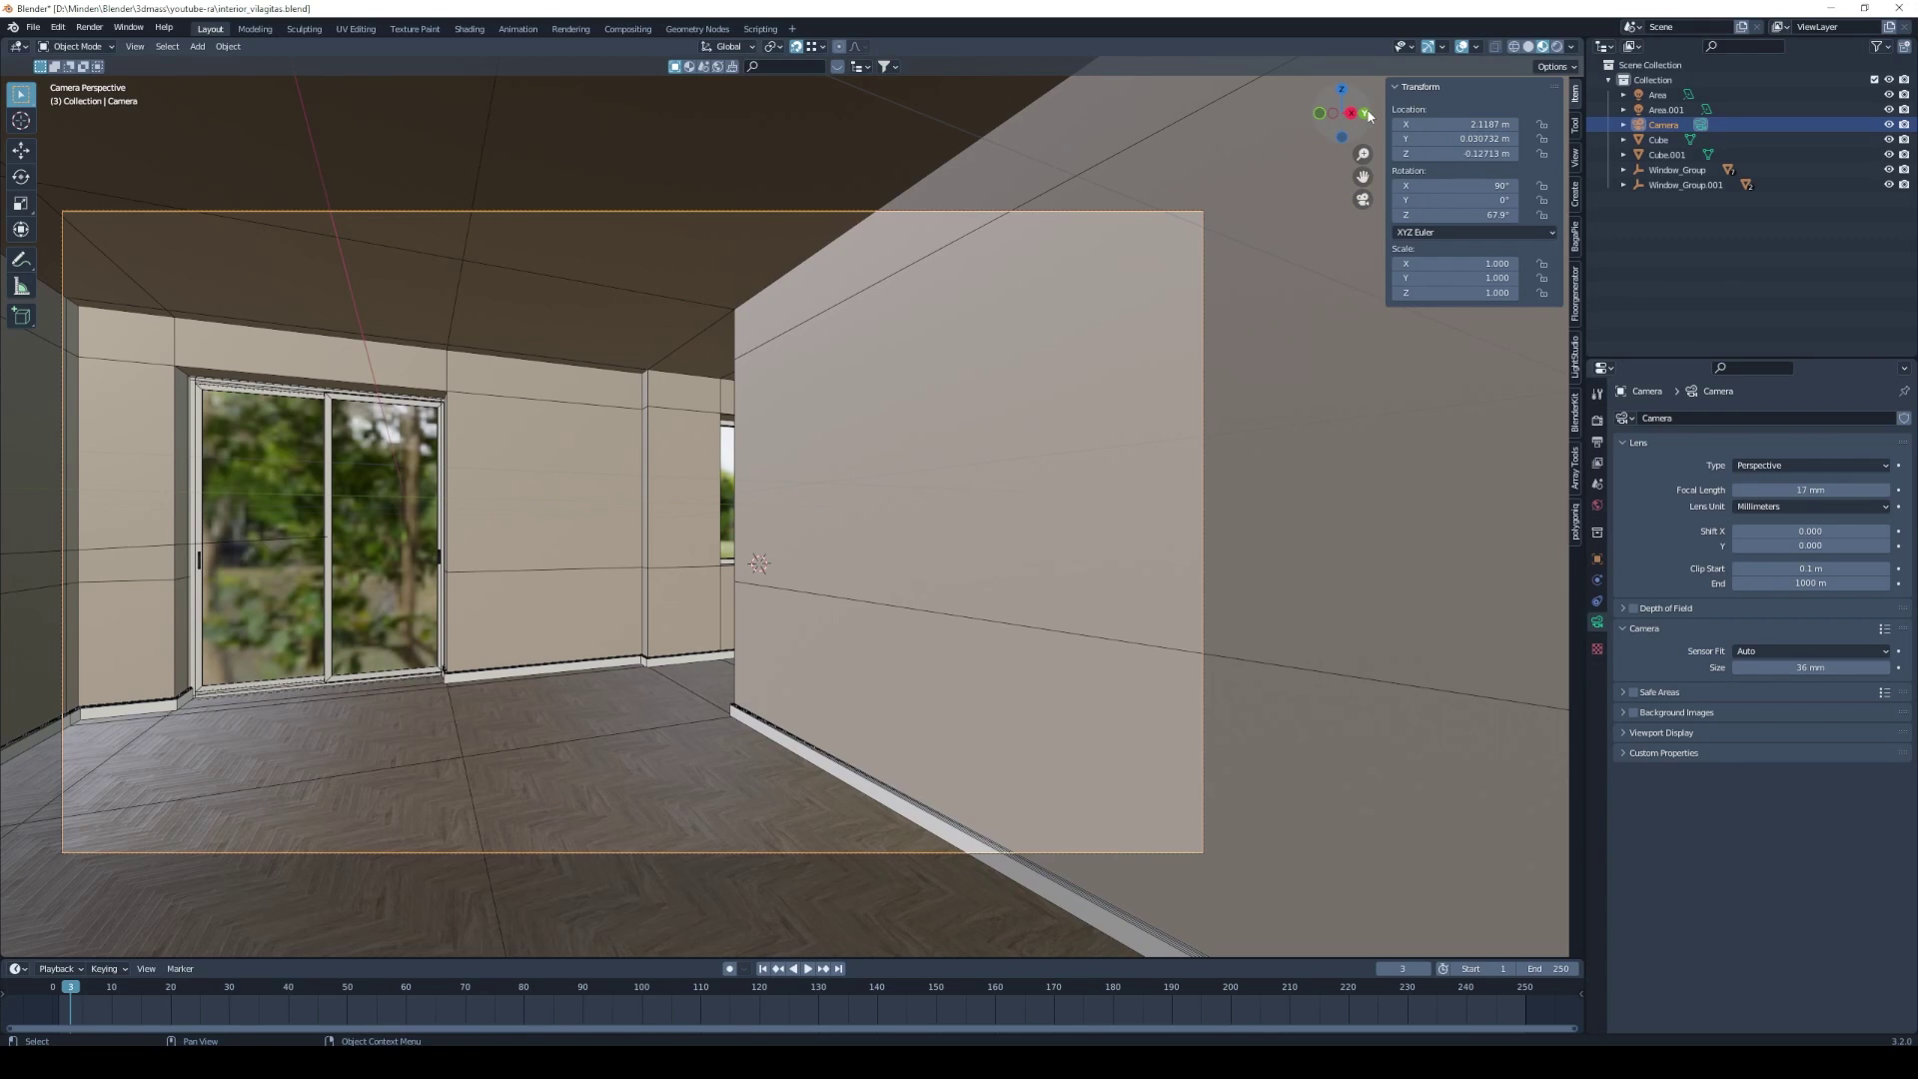
mouse_move(1458, 139)
left_mouse_down()
mouse_move(1378, 139)
mouse_move(1509, 124)
mouse_move(1438, 124)
mouse_move(1488, 124)
left_mouse_up()
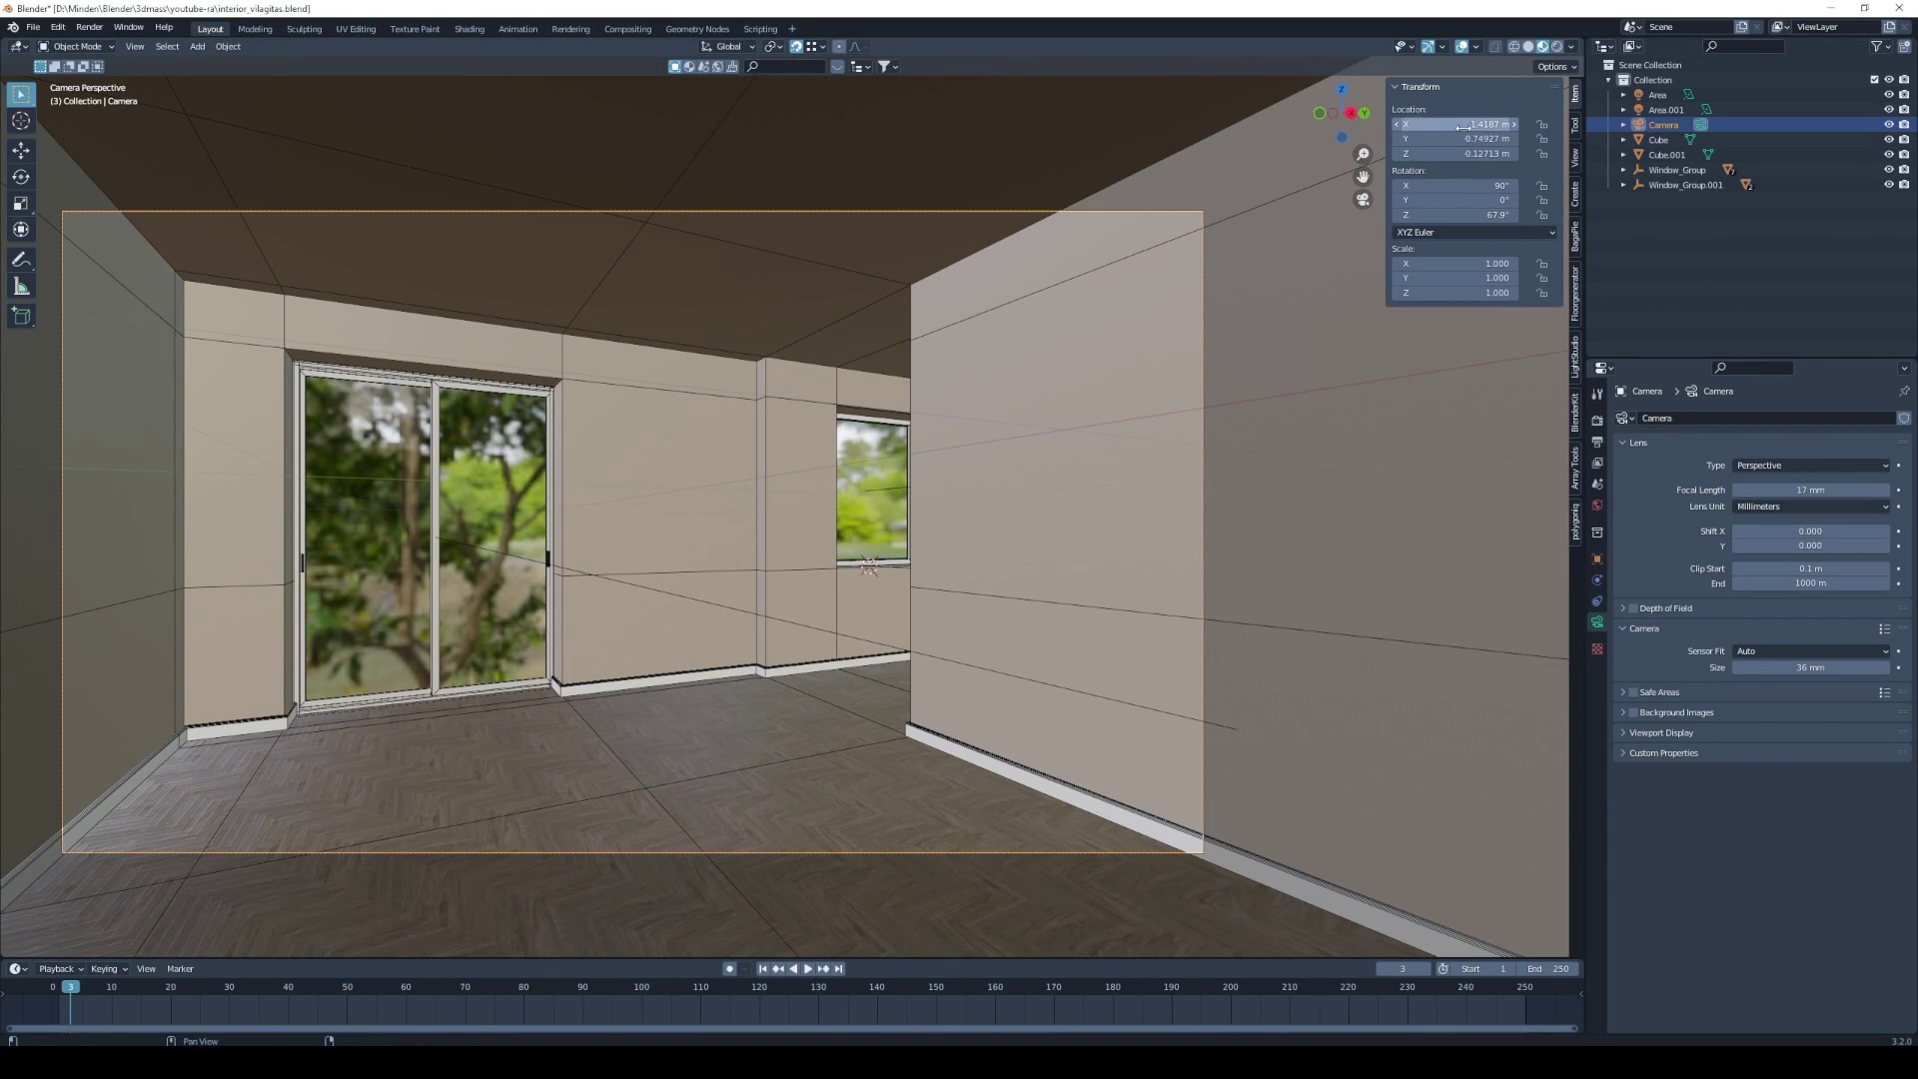
left_click_drag(1478, 124, 1528, 124)
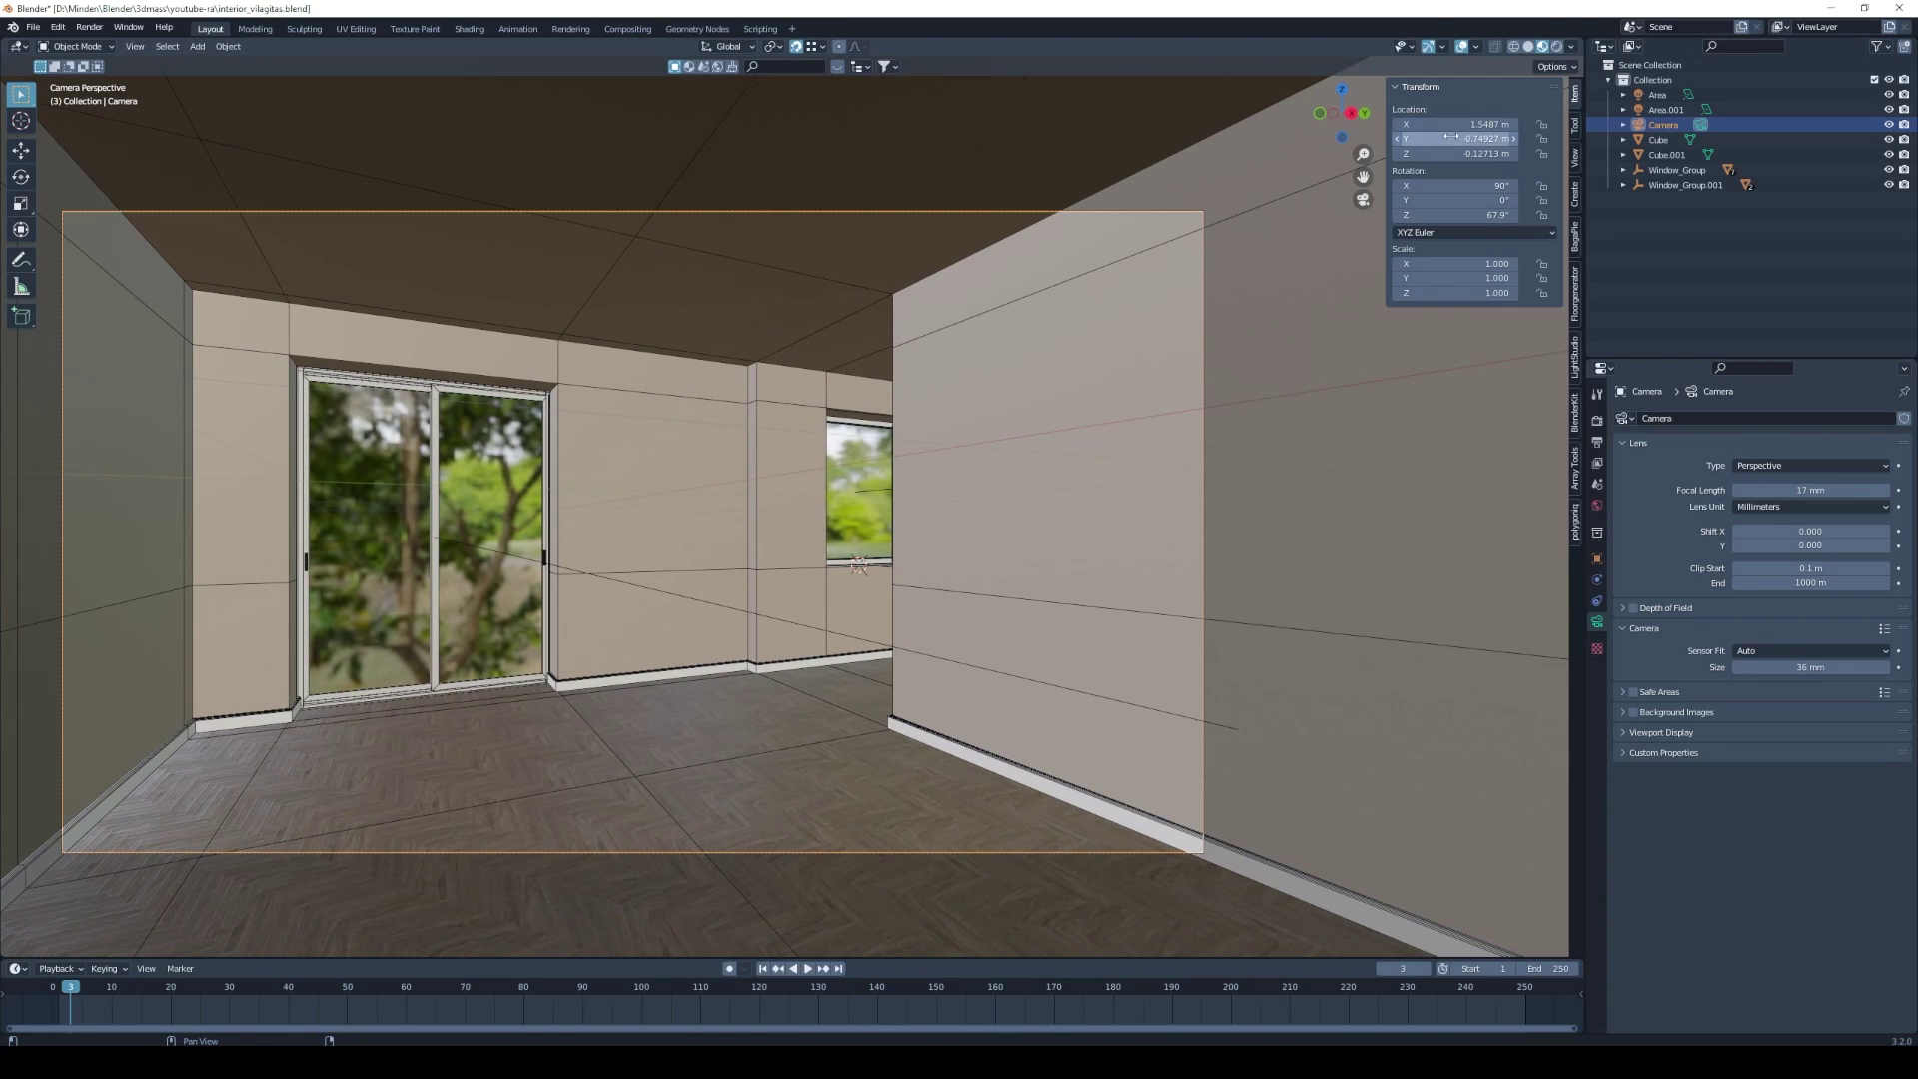
left_click_drag(1458, 138, 1435, 139)
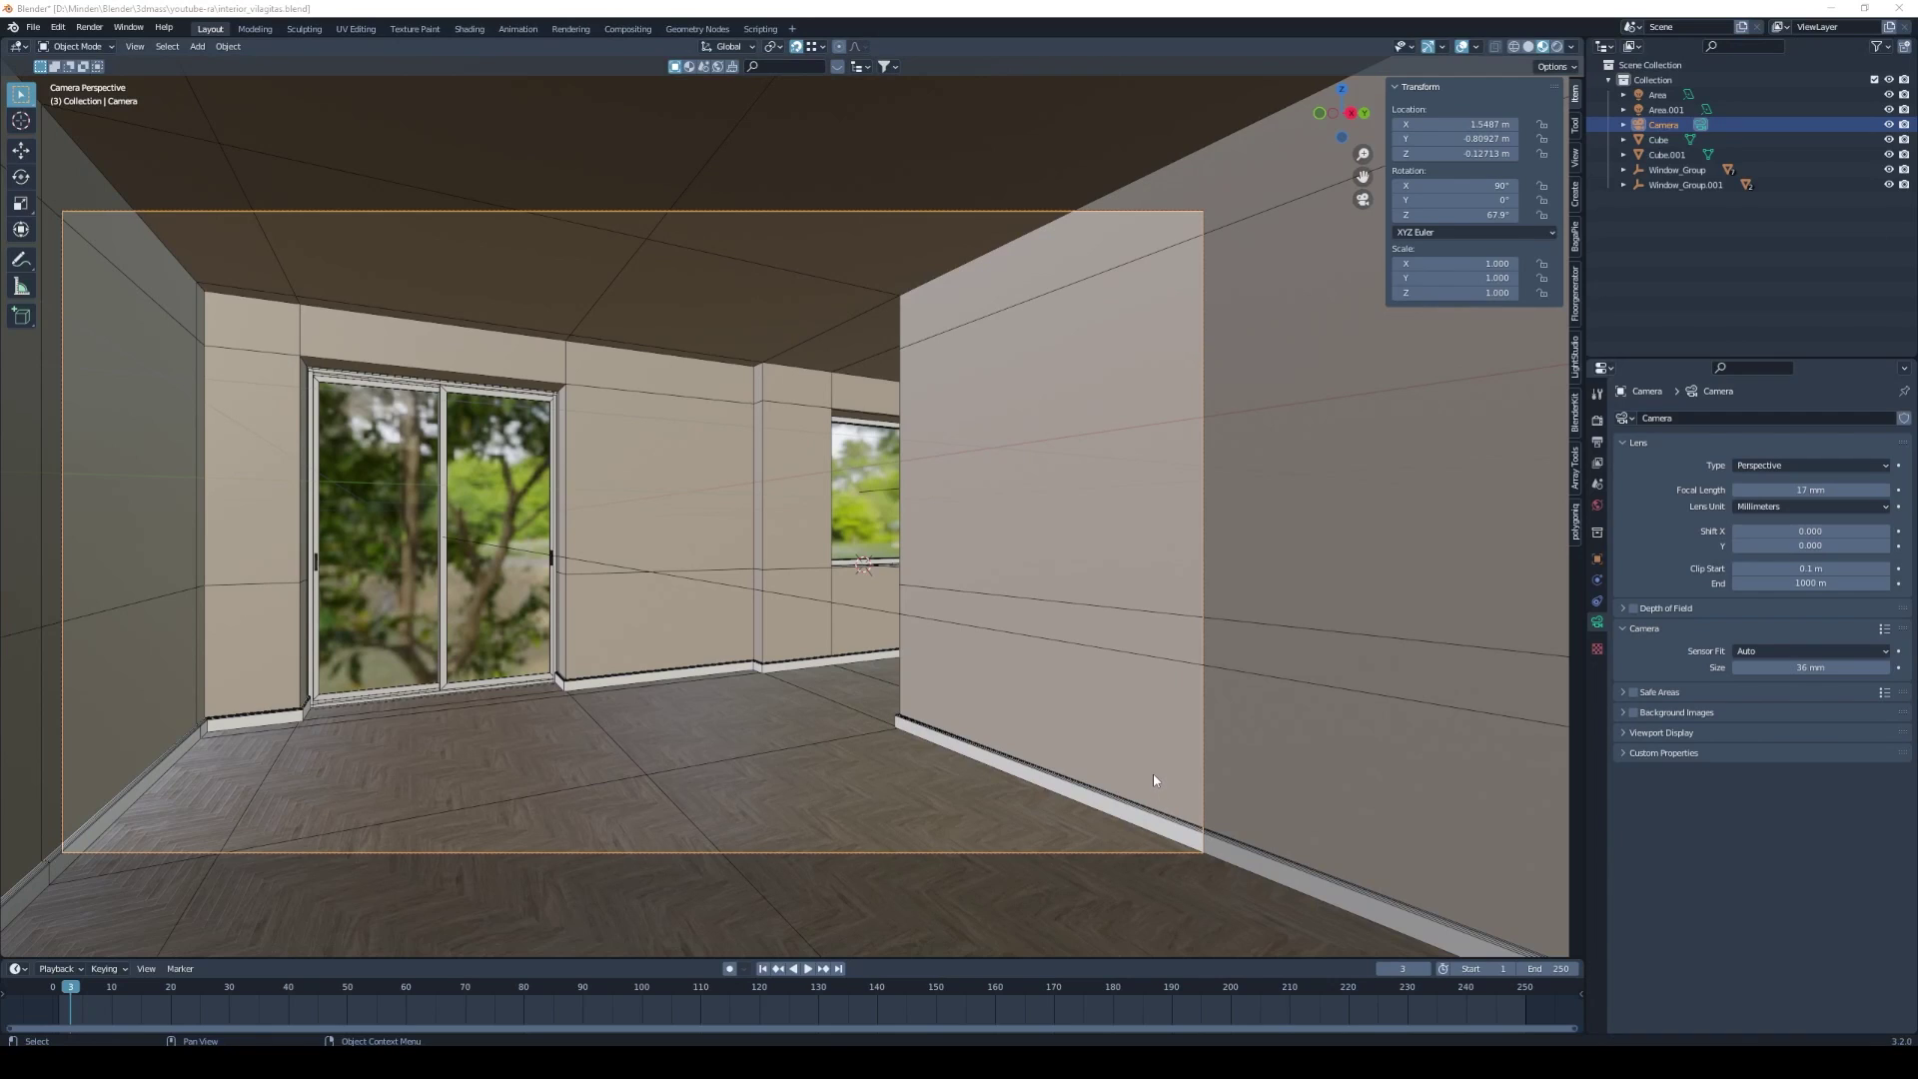
Render with Cycles on GPU Compute, enable viewport denoising, and switch to Rendered shading.
left_click(1597, 422)
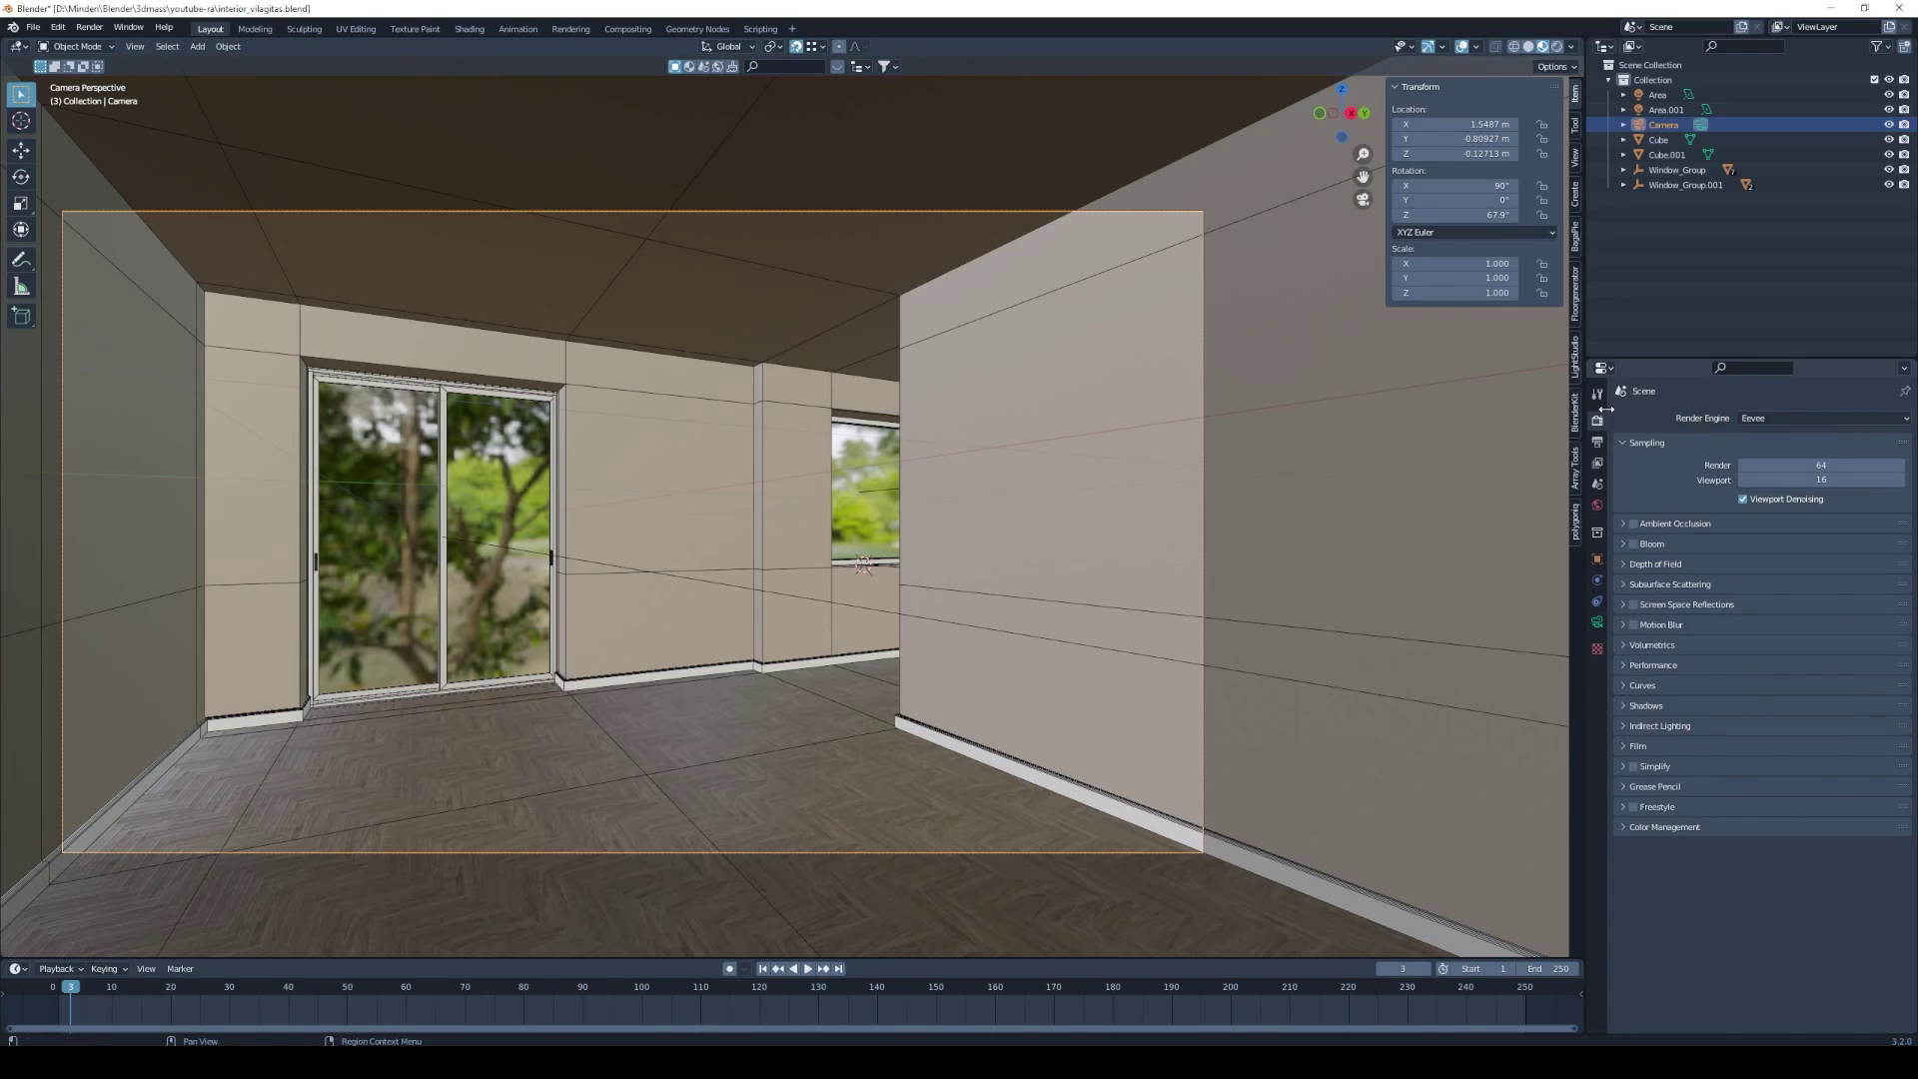
left_click(1790, 418)
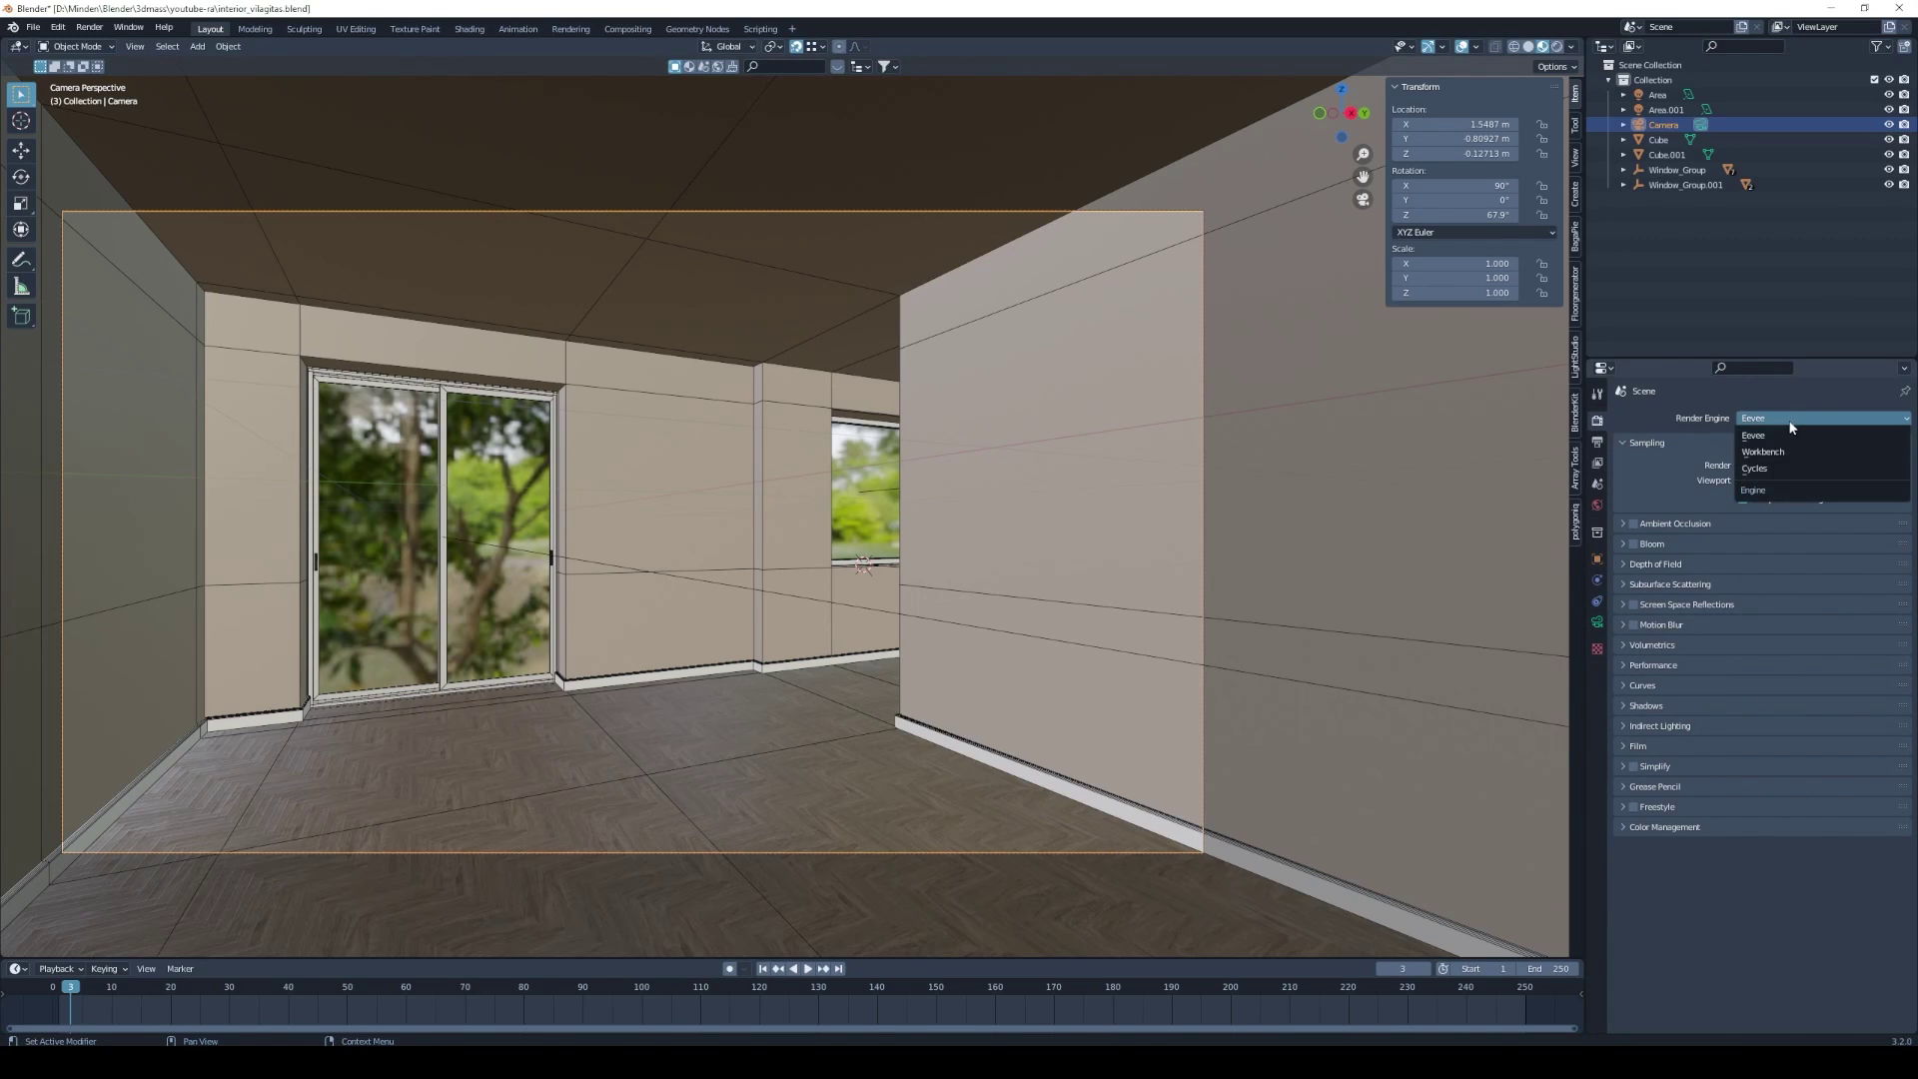
left_click(1775, 469)
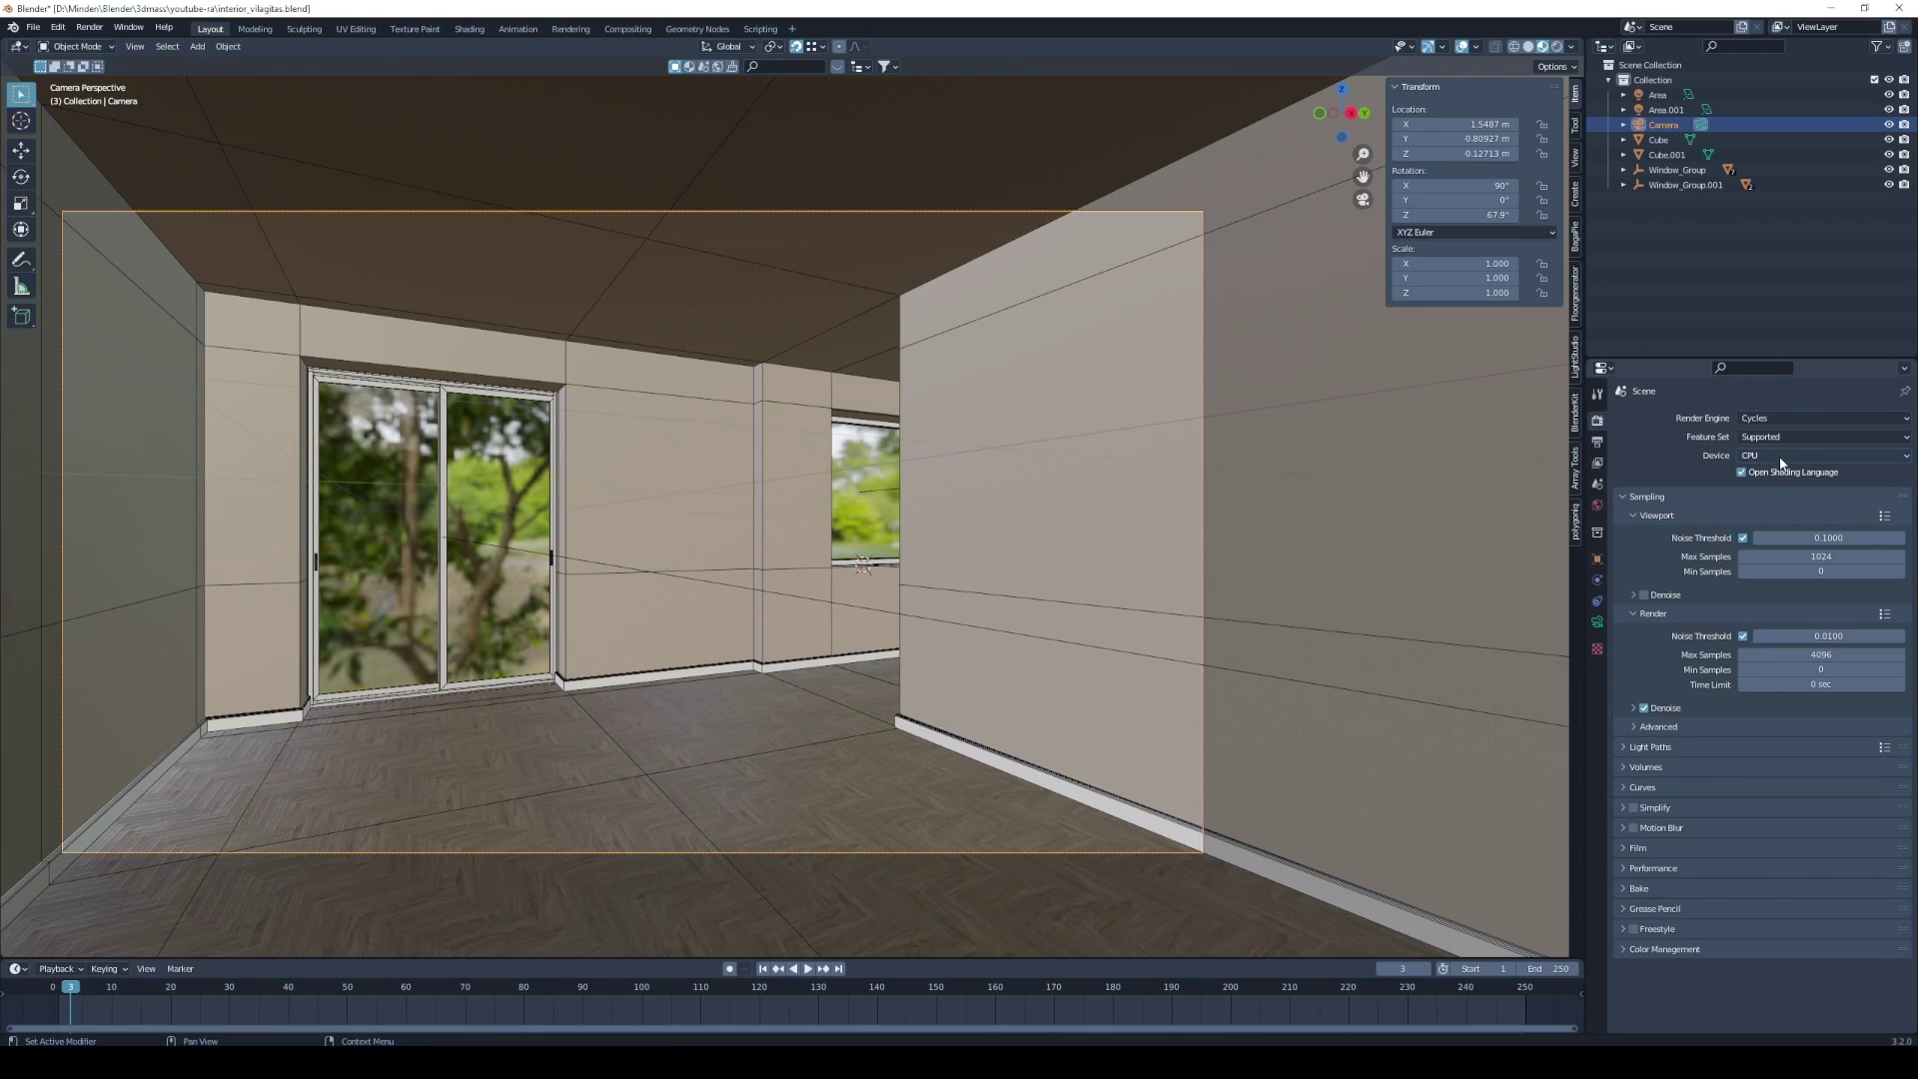
left_click(1750, 457)
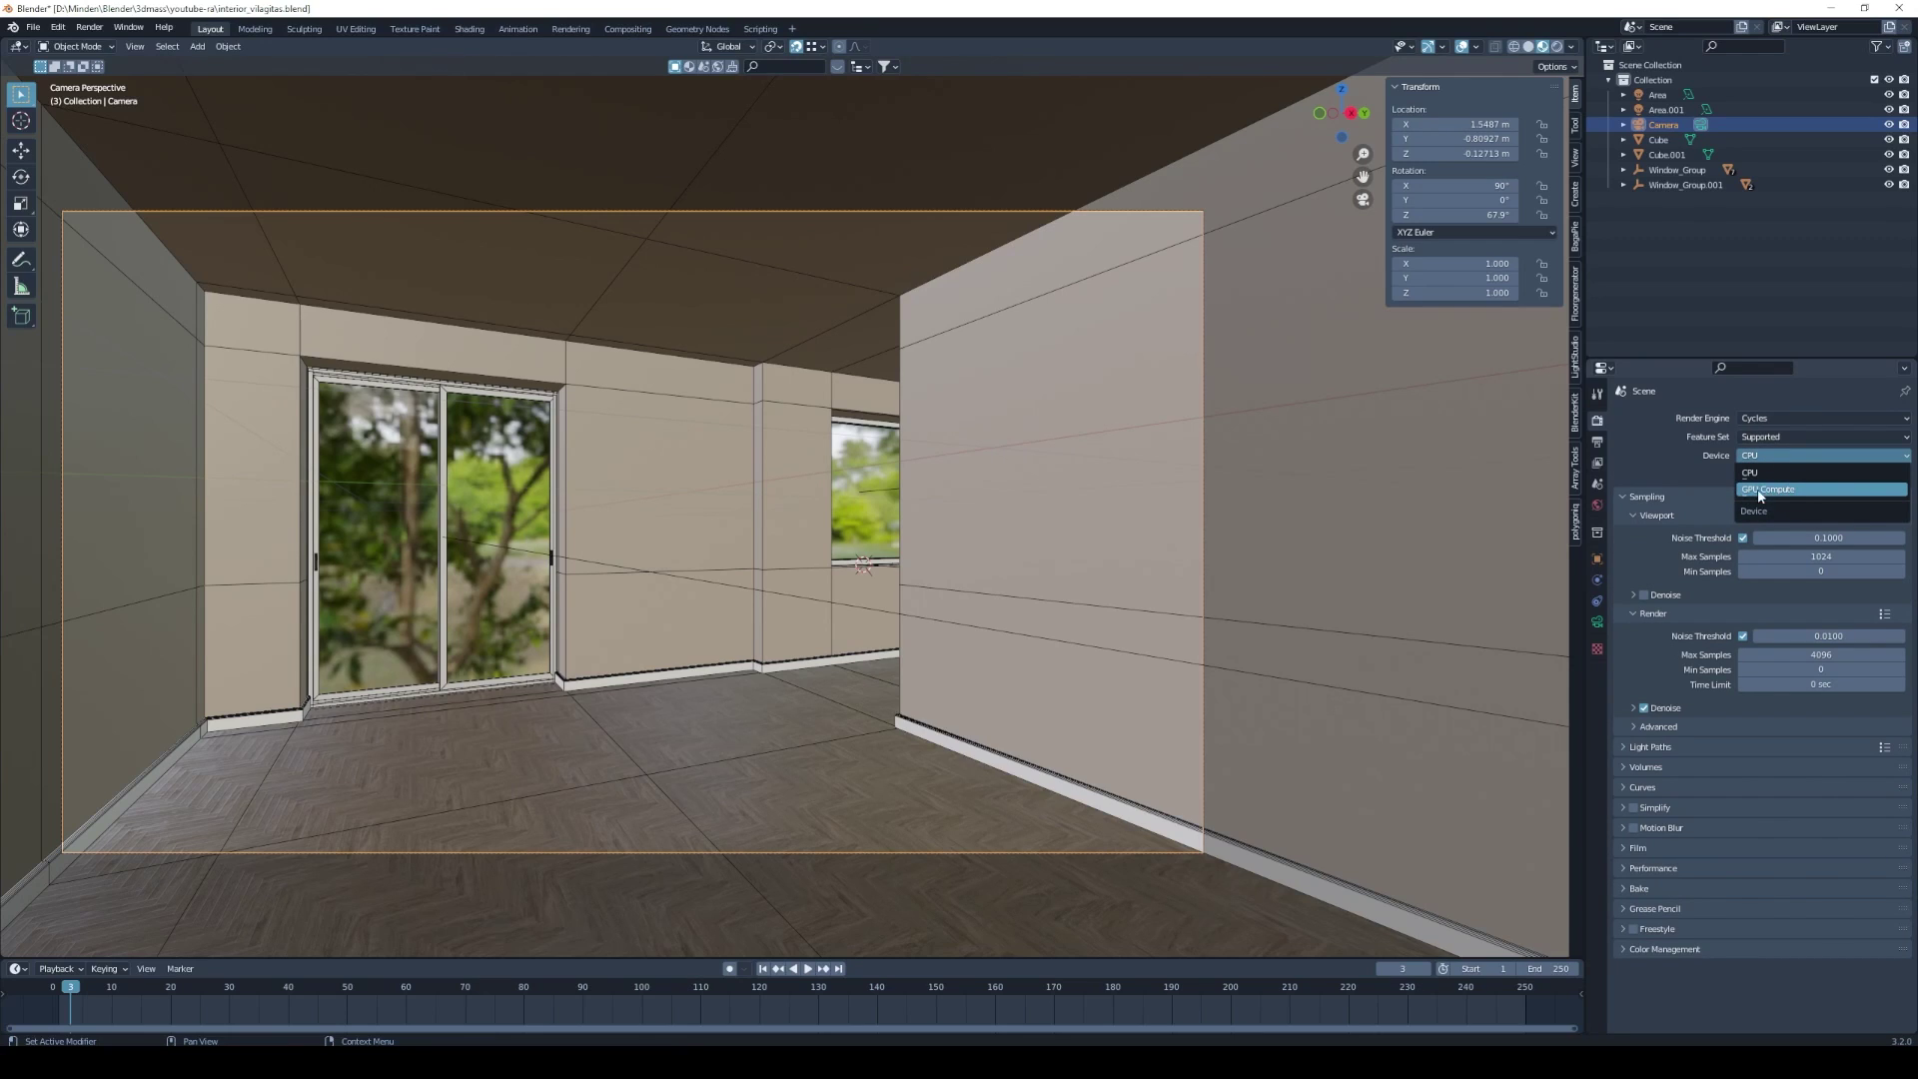
left_click(1768, 492)
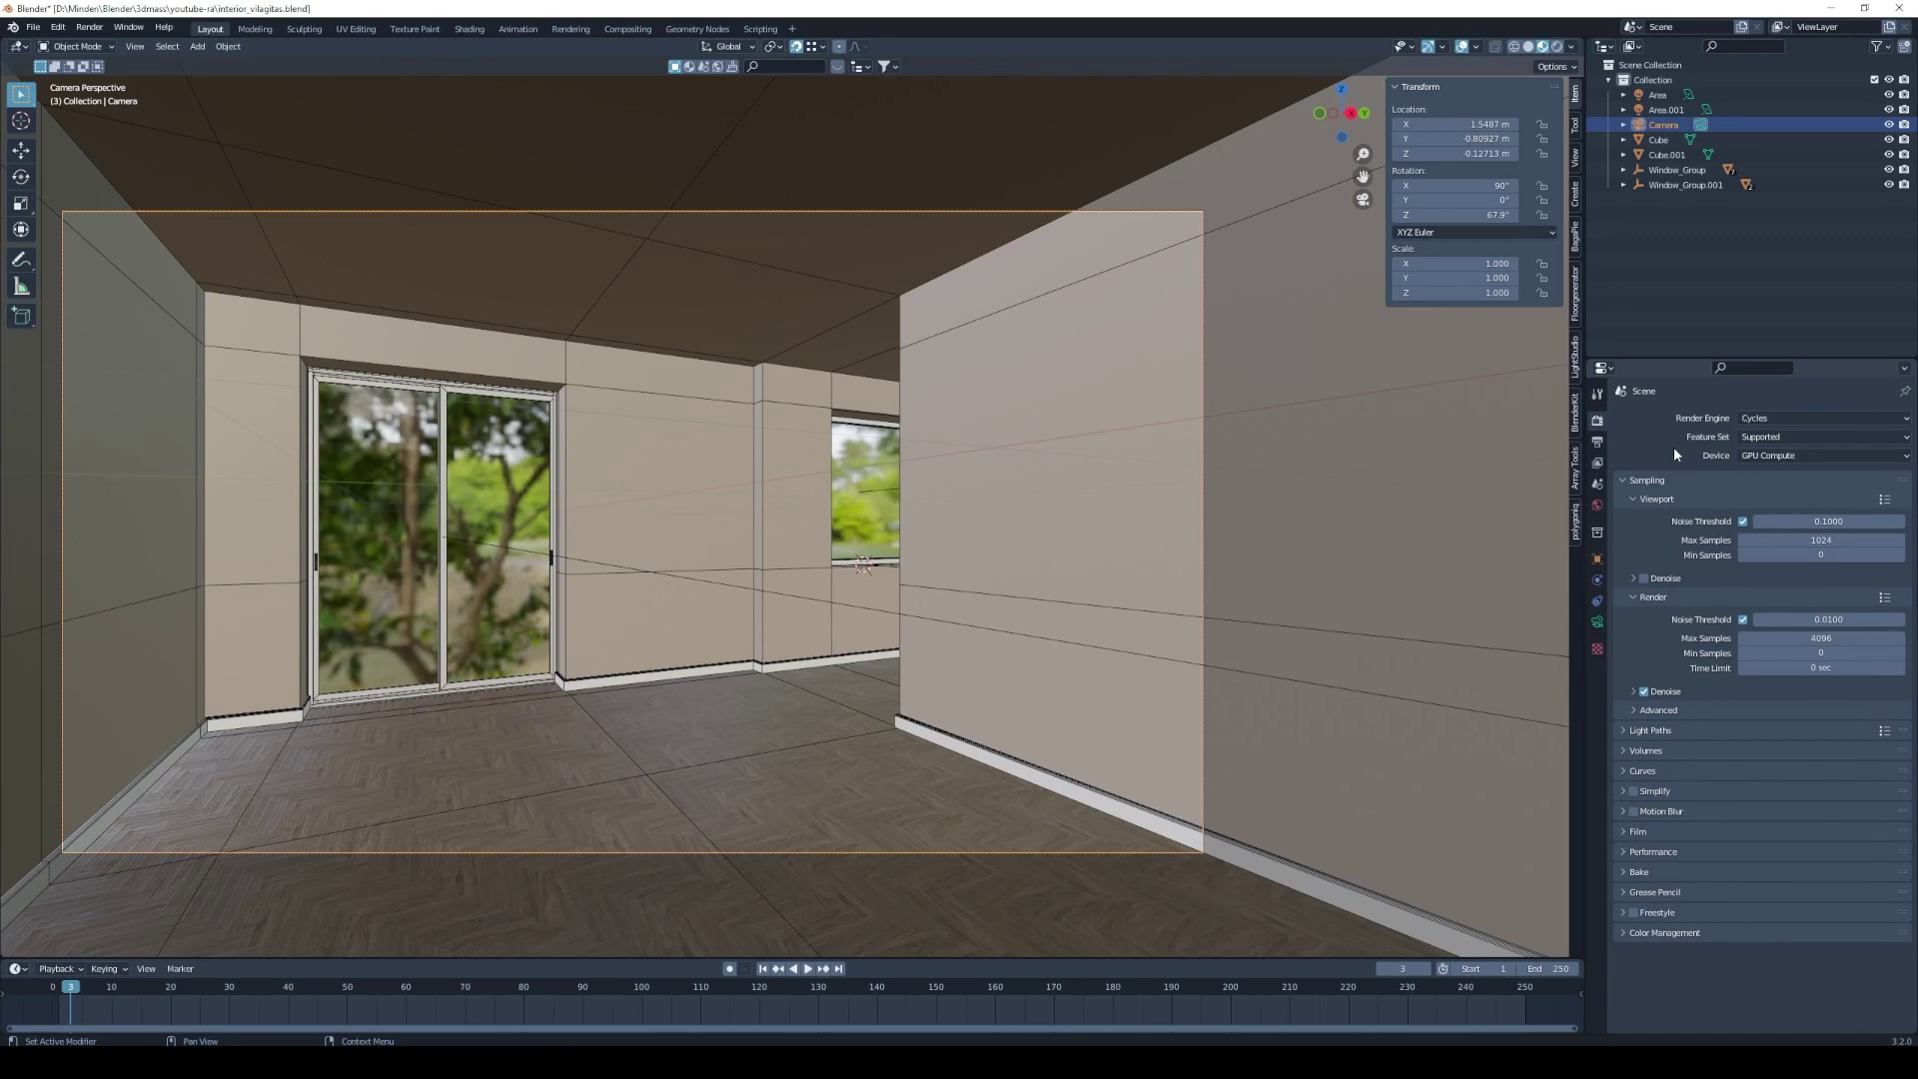
left_click(1644, 577)
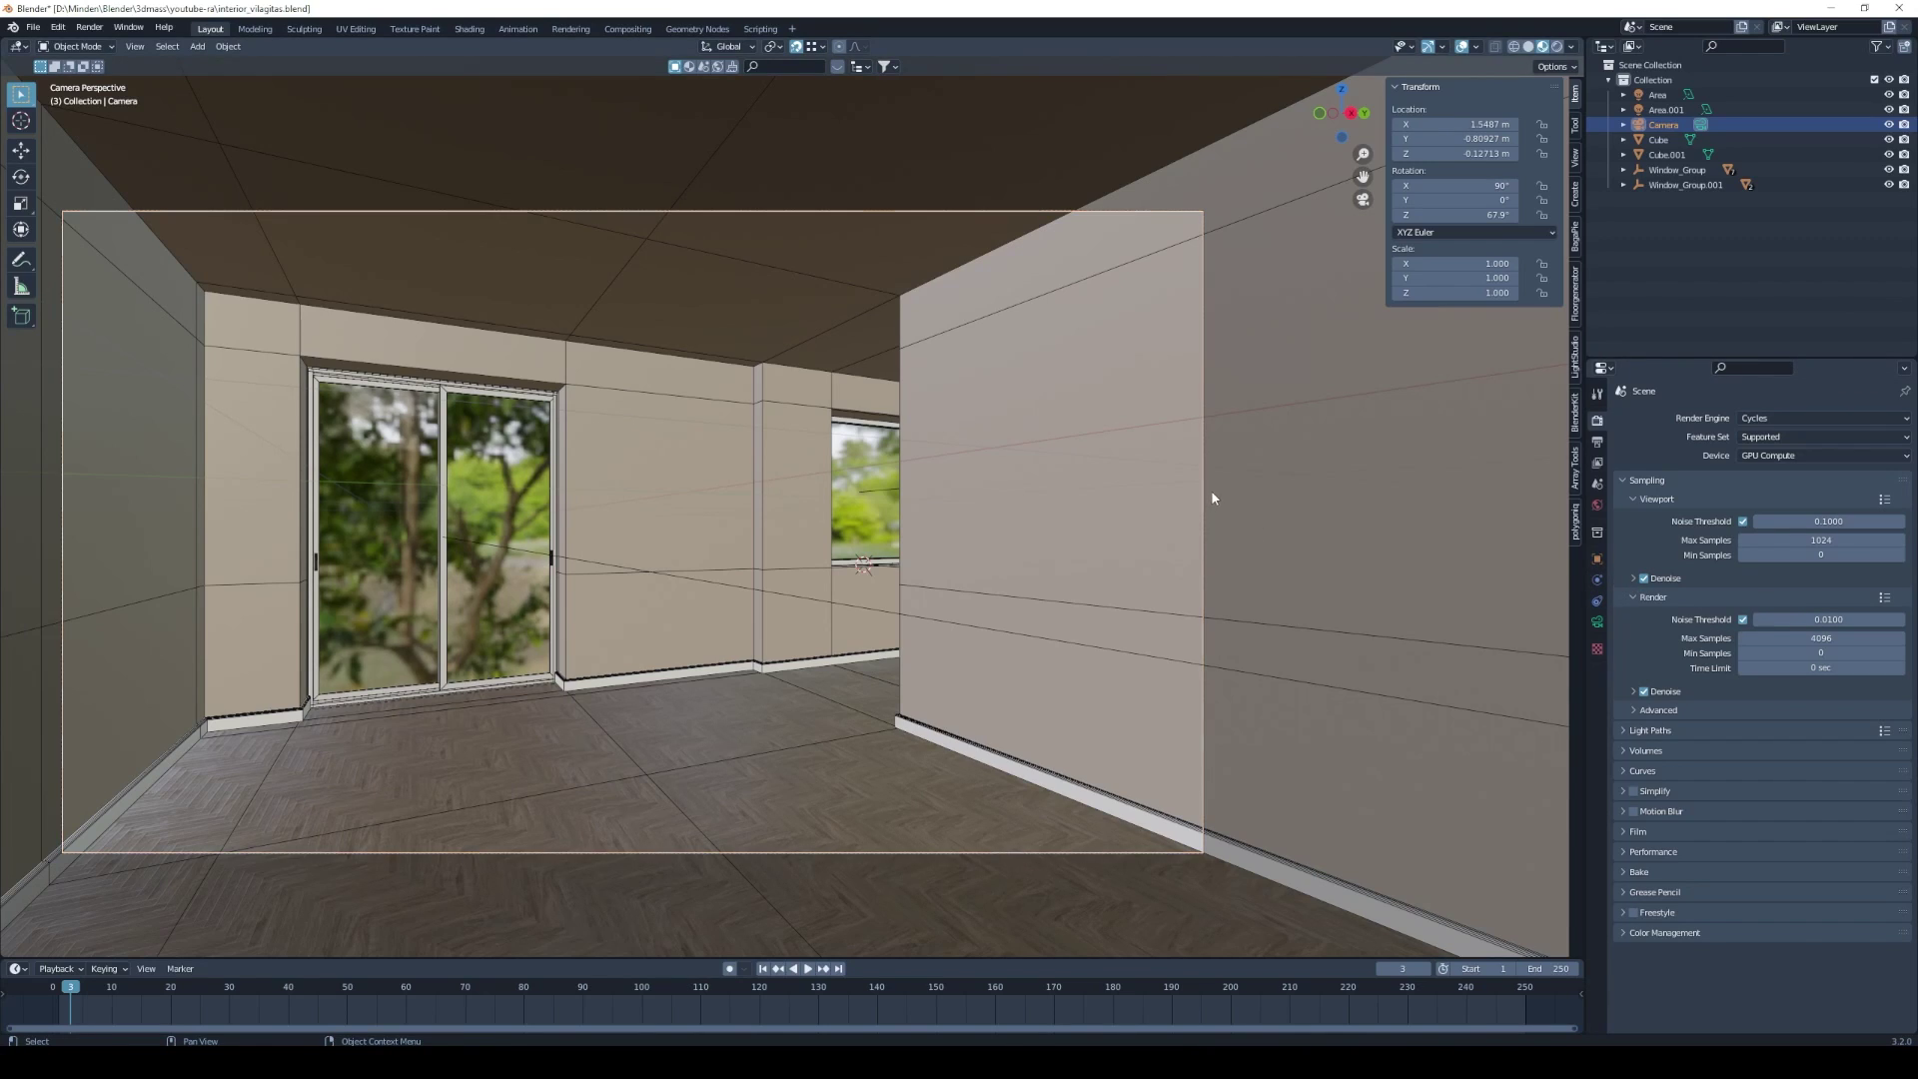
left_click(1556, 46)
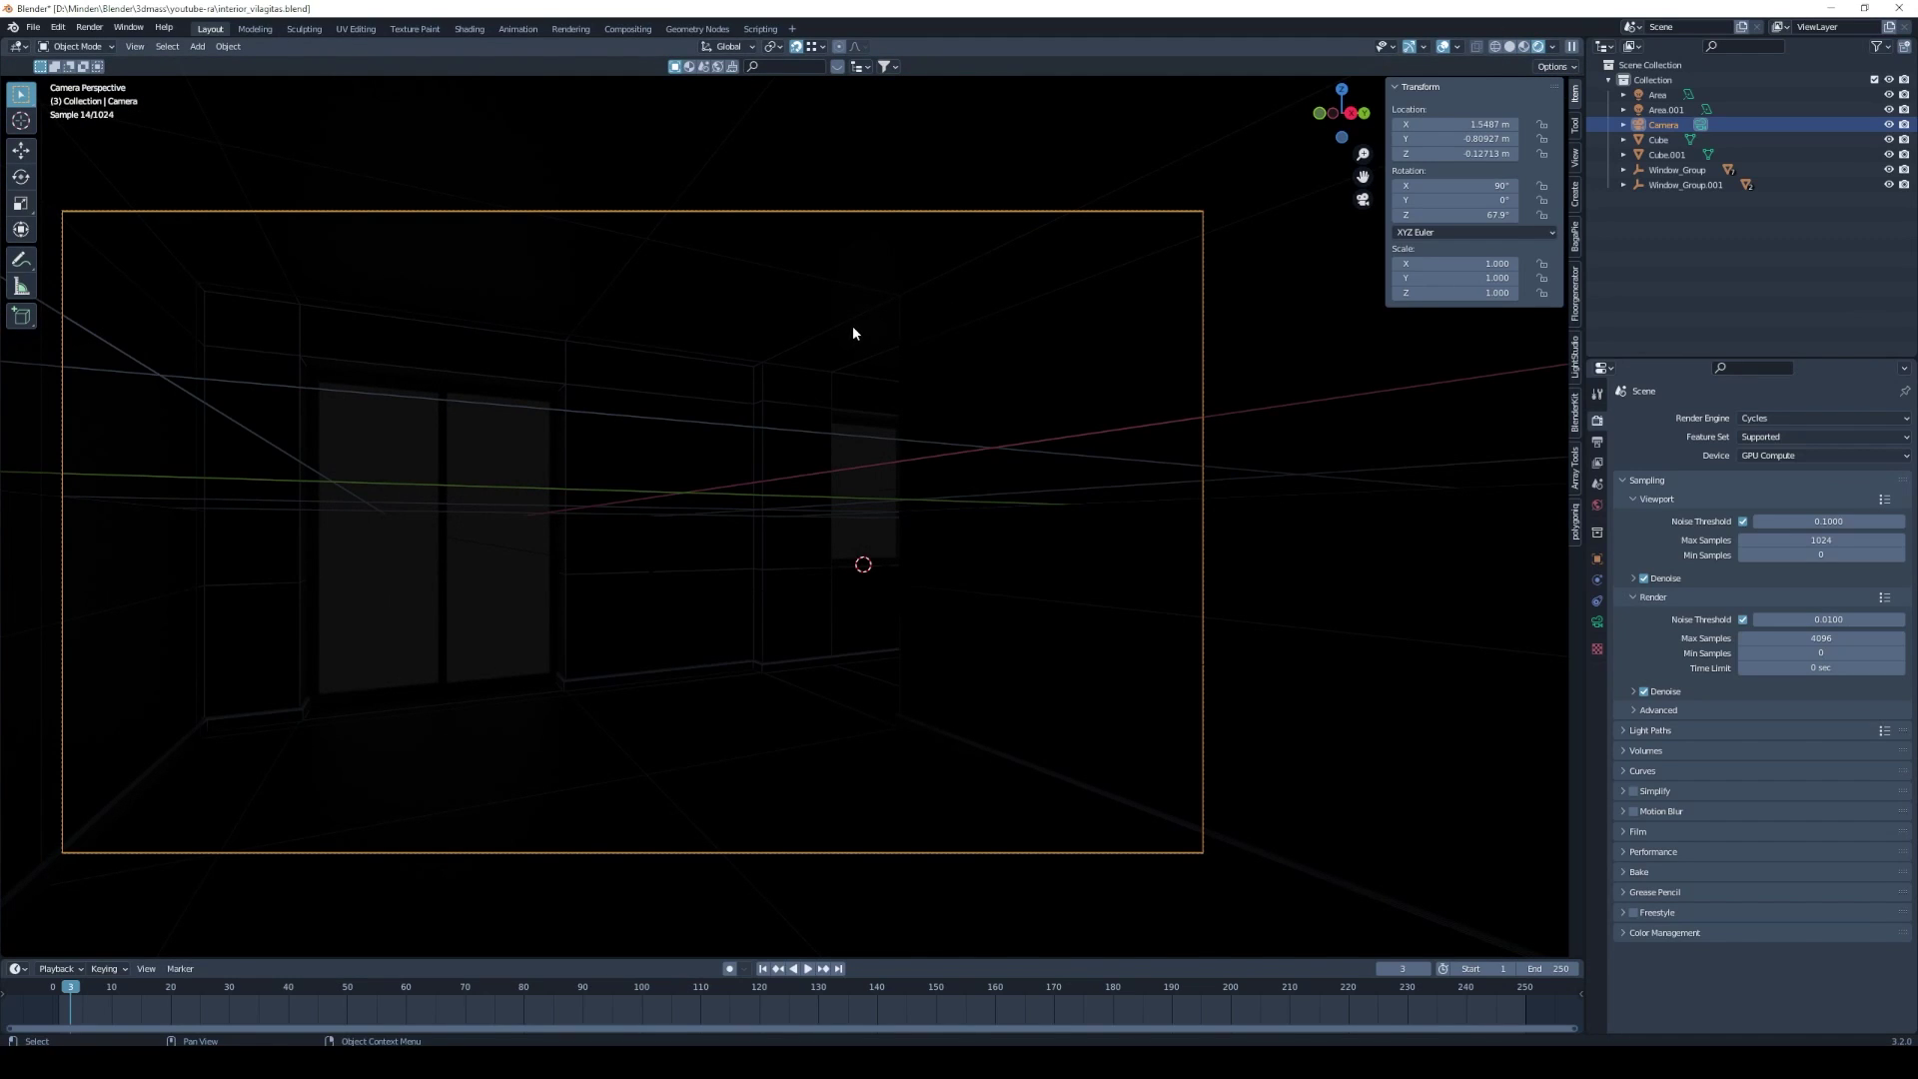
Hide viewport overlays and make the World background colour white.
left_click(1441, 46)
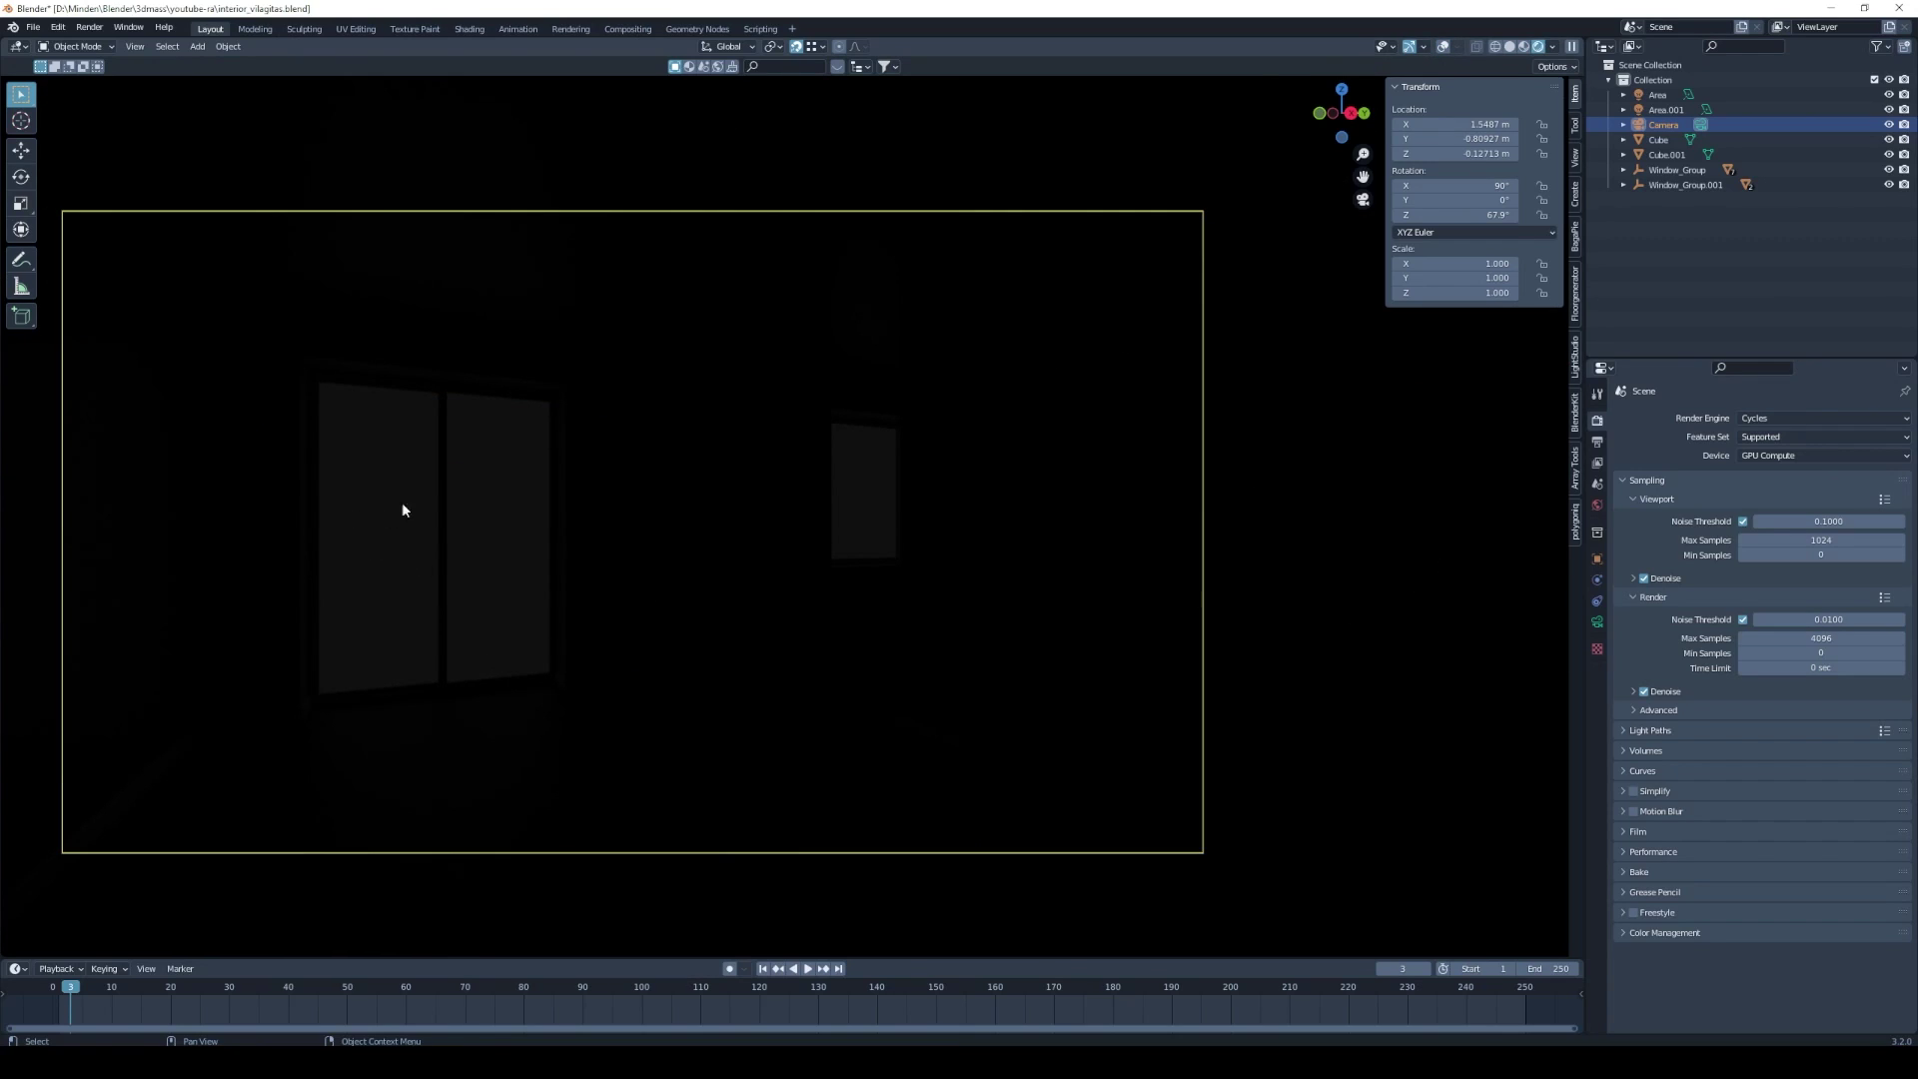
left_click(1597, 507)
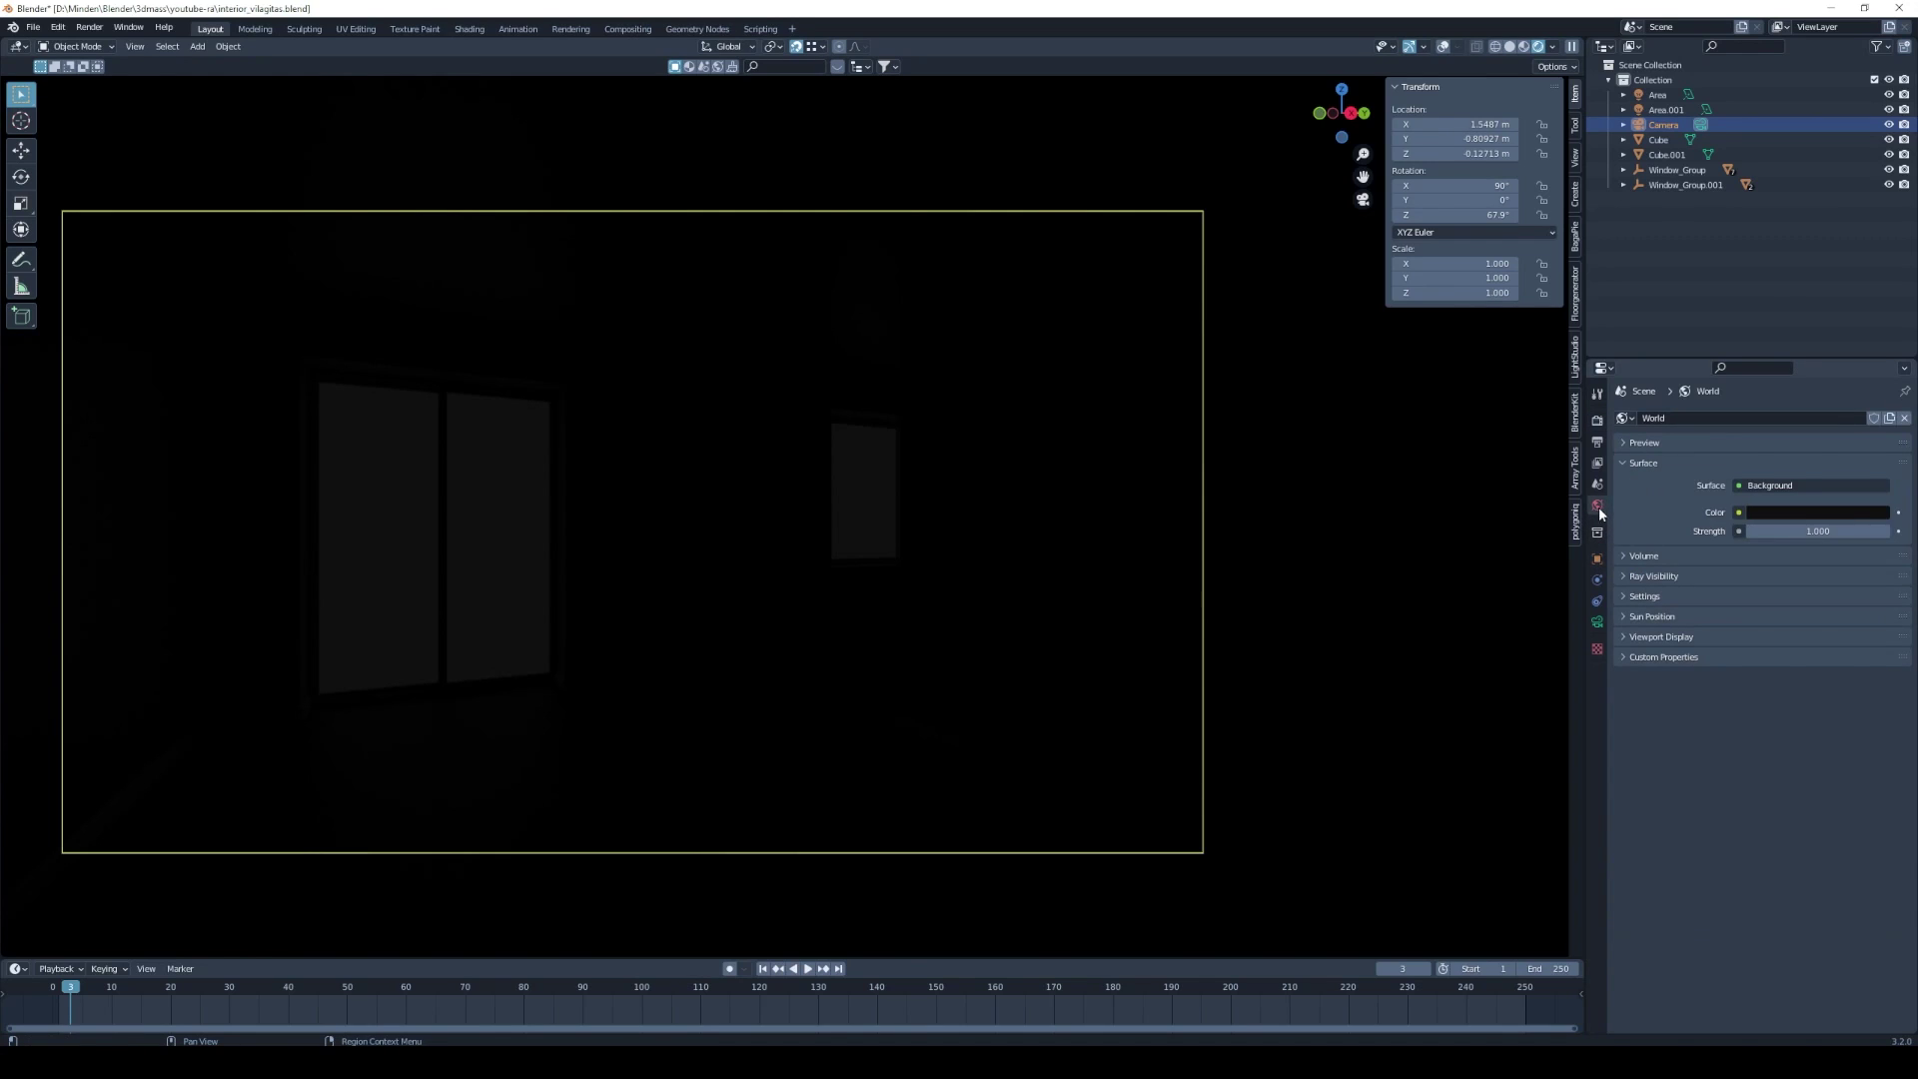
left_click(1824, 513)
left_click_drag(1881, 390, 1878, 299)
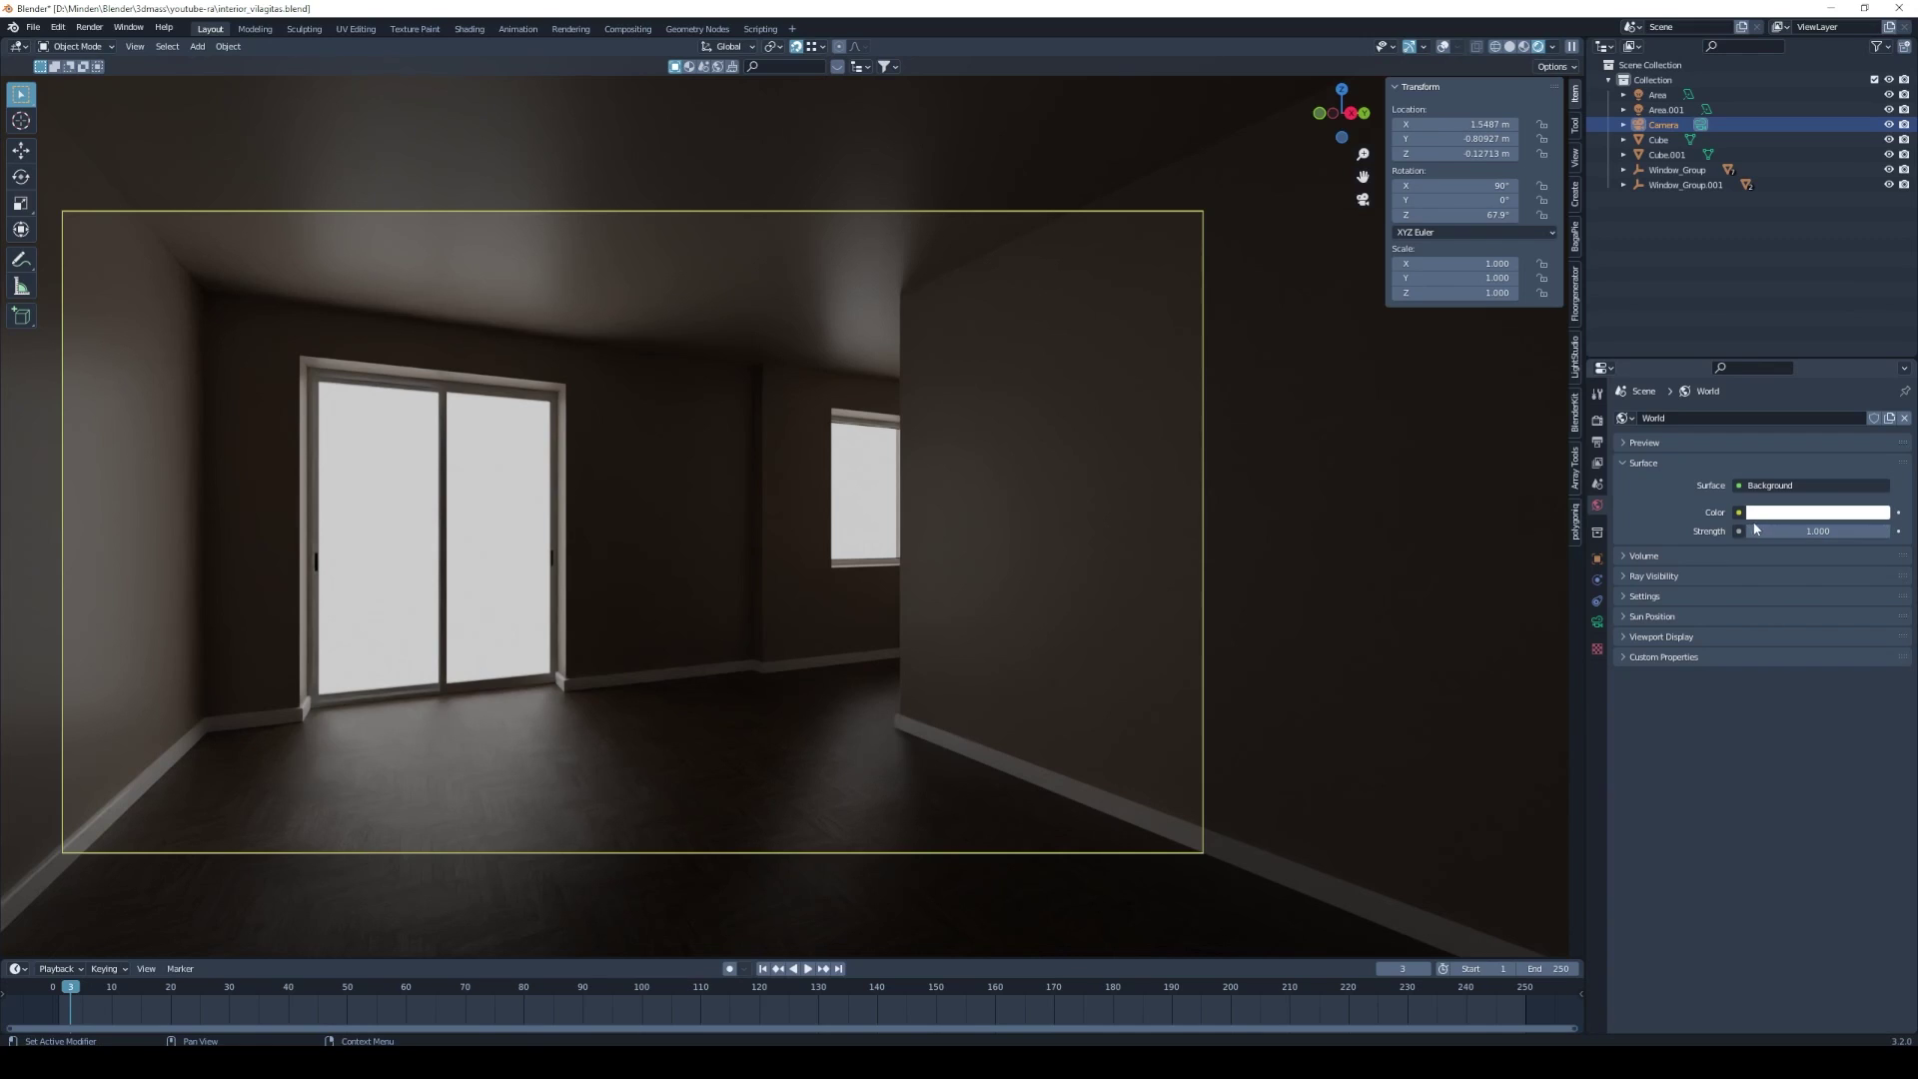
left_click(1740, 514)
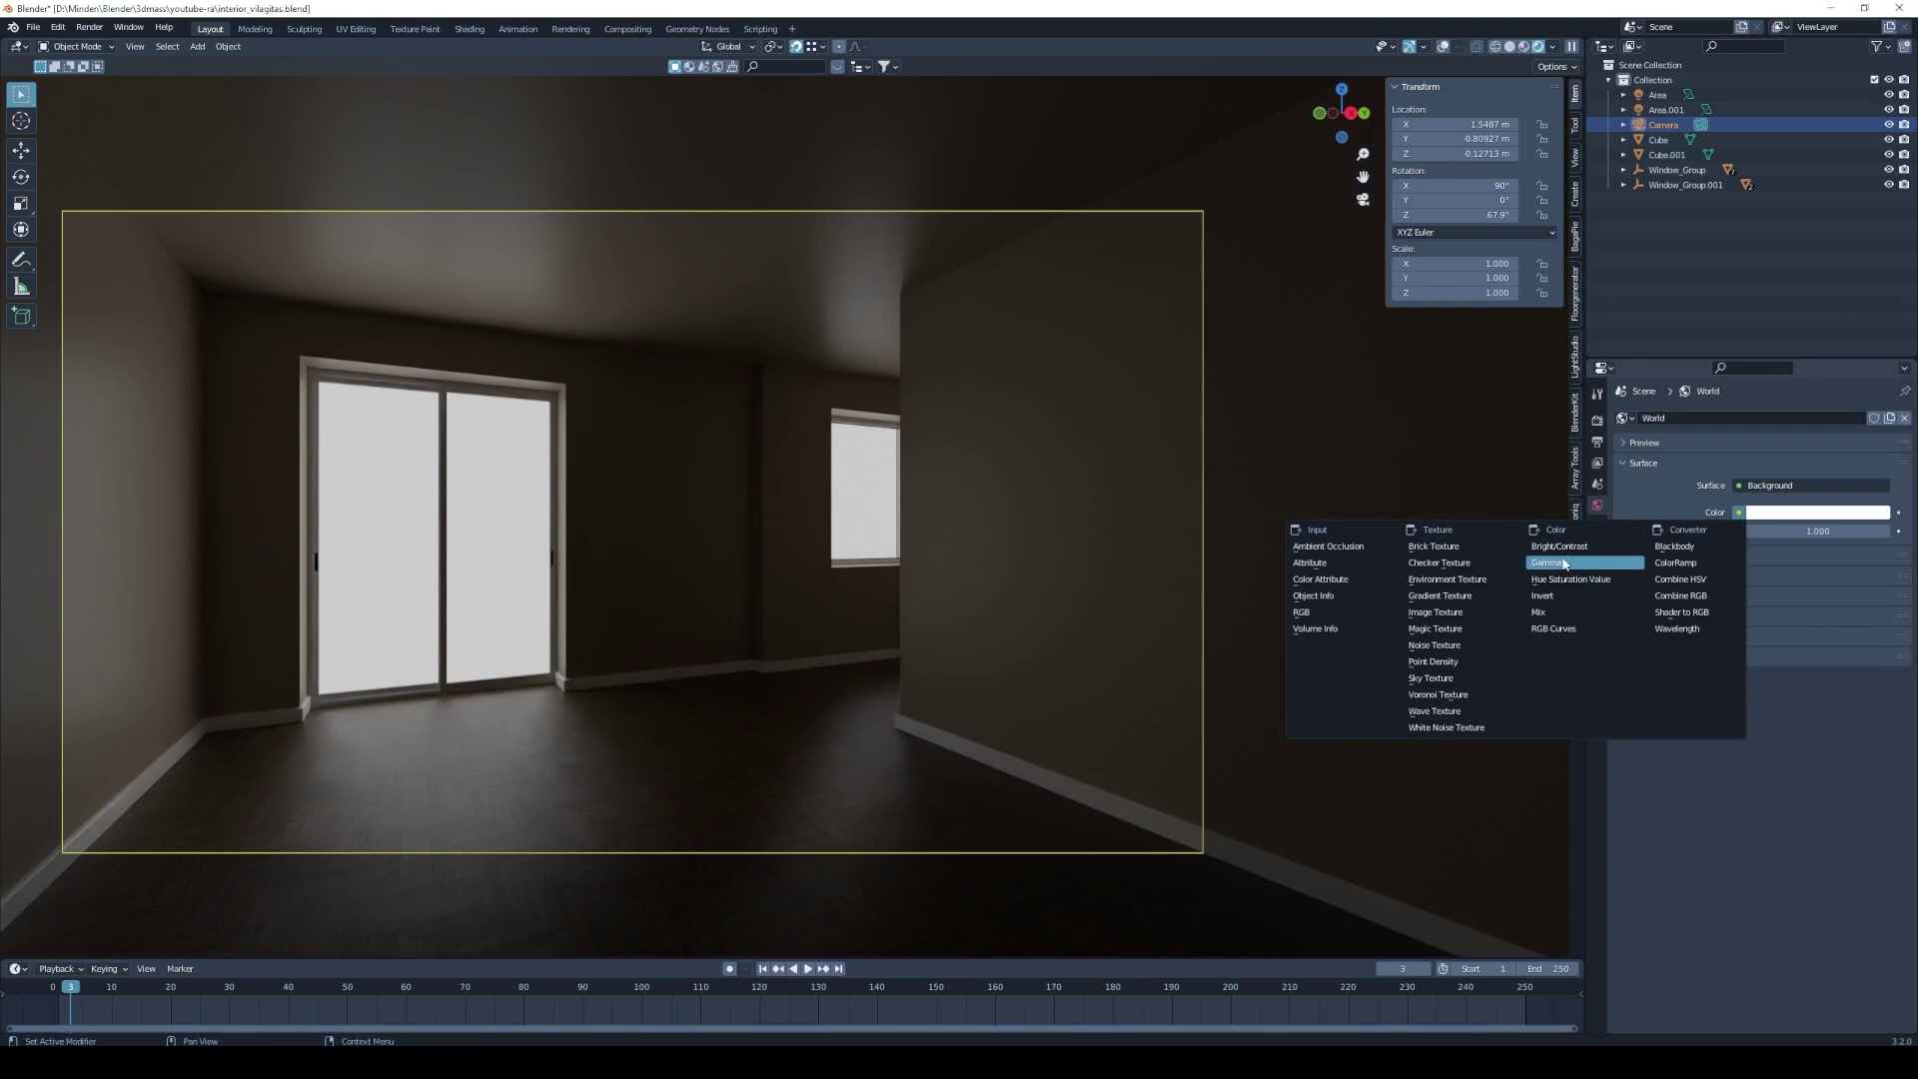
Drive the World colour with an Environment Texture loading lillenstein_4k.hdr from the Hdri folder.
left_click(1455, 580)
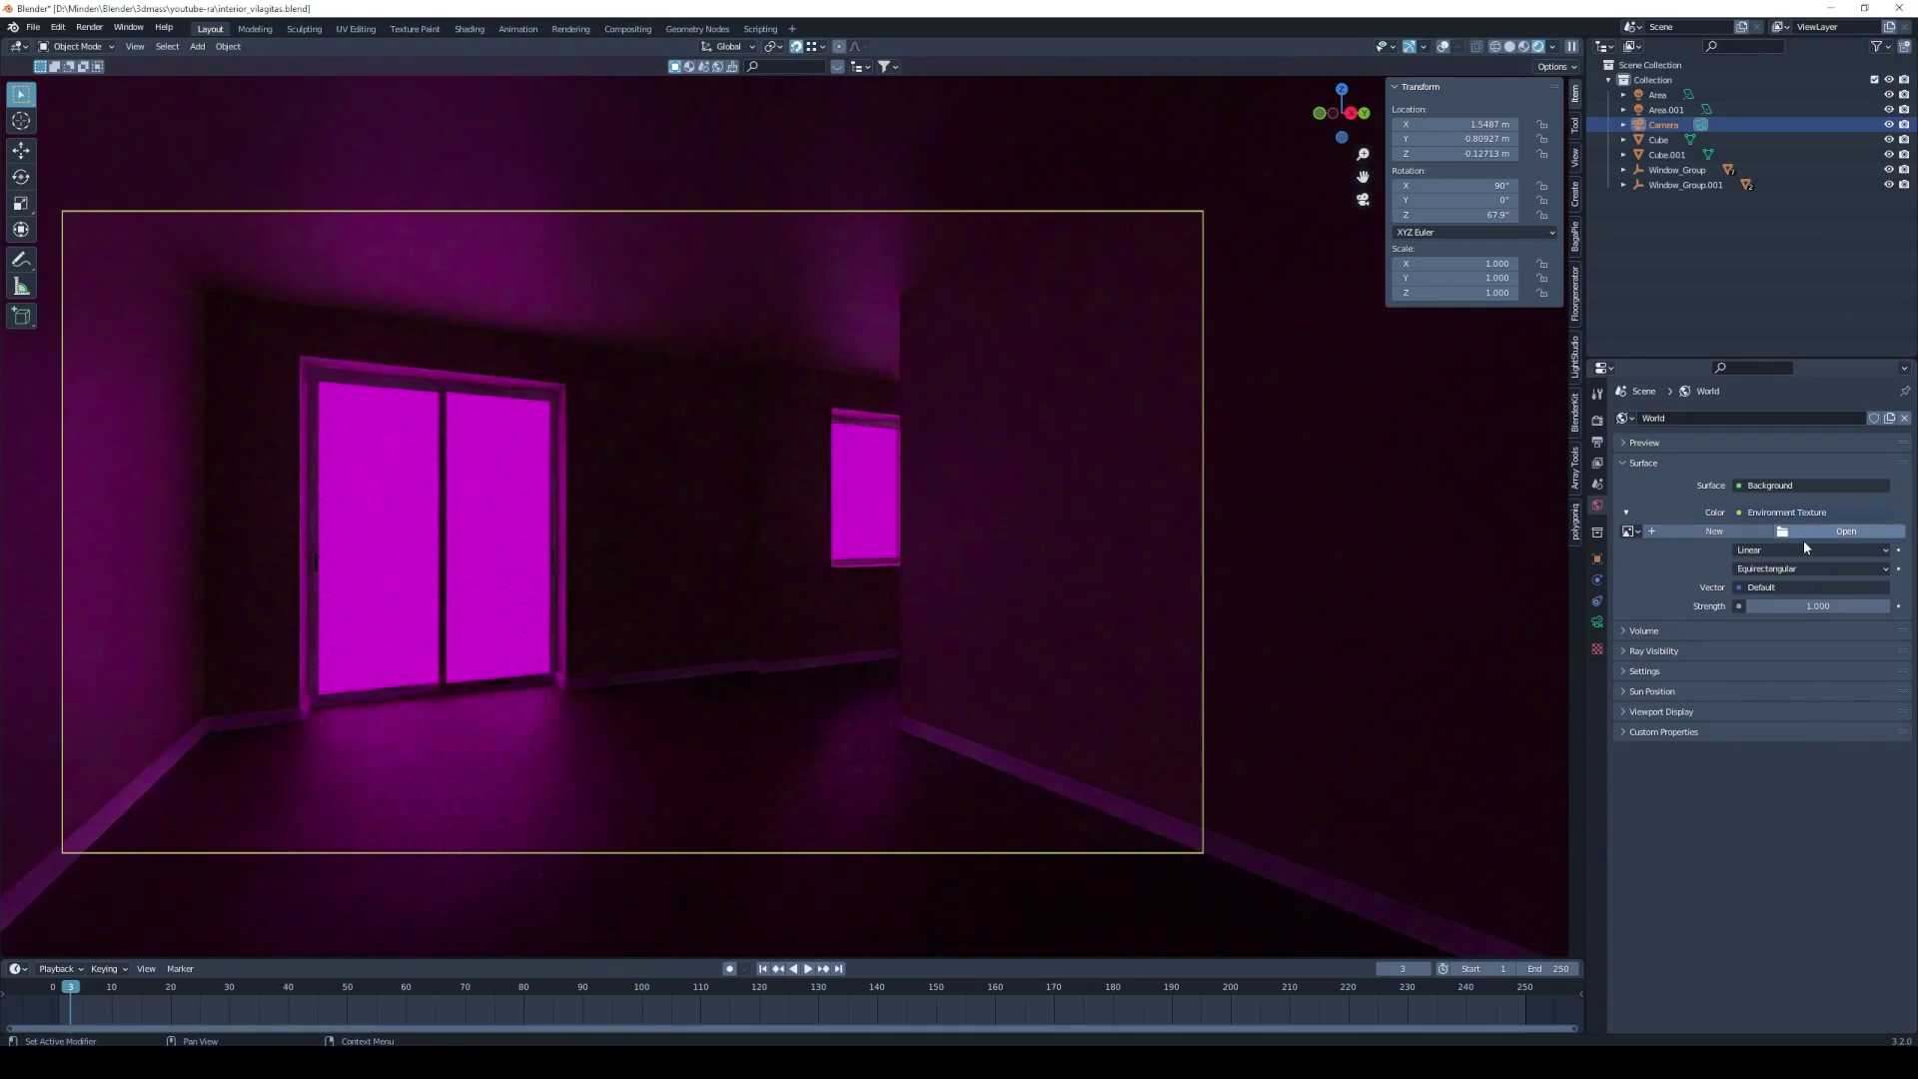
left_click(1832, 533)
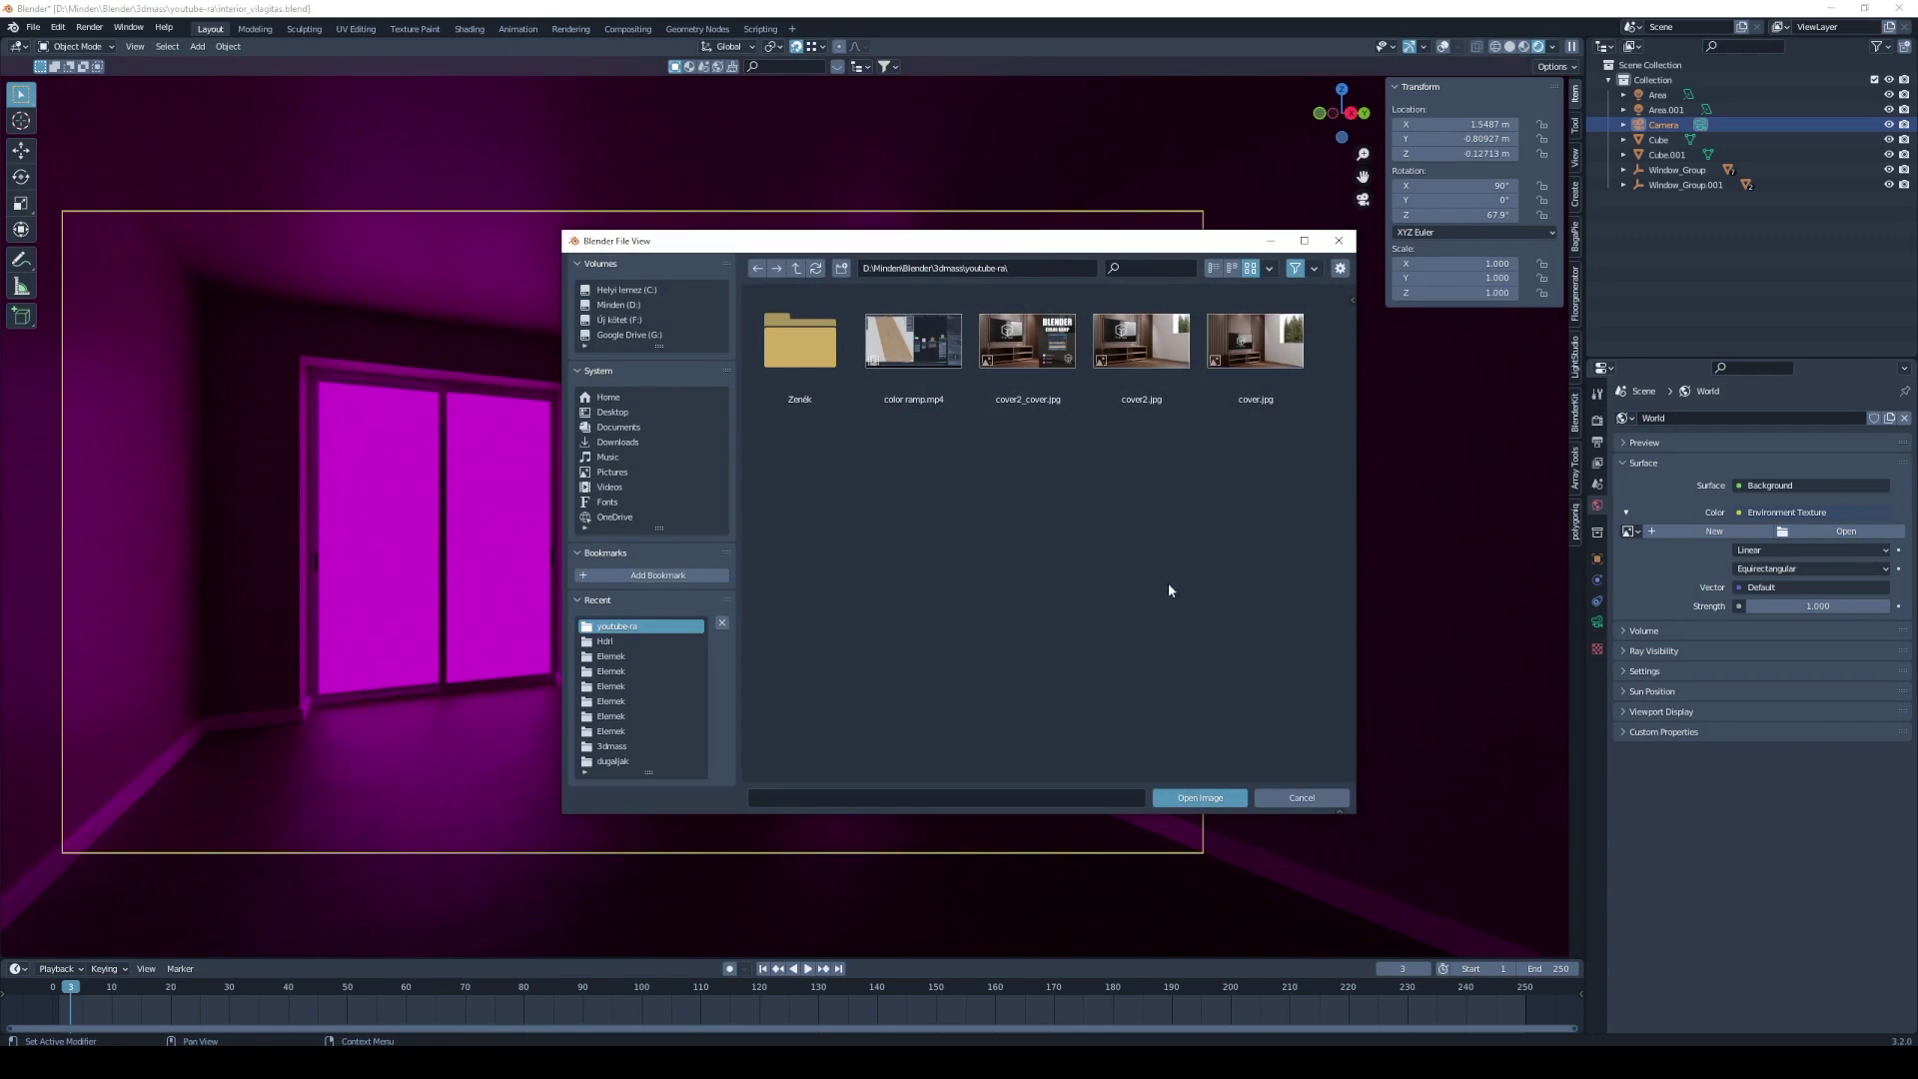
left_click(607, 643)
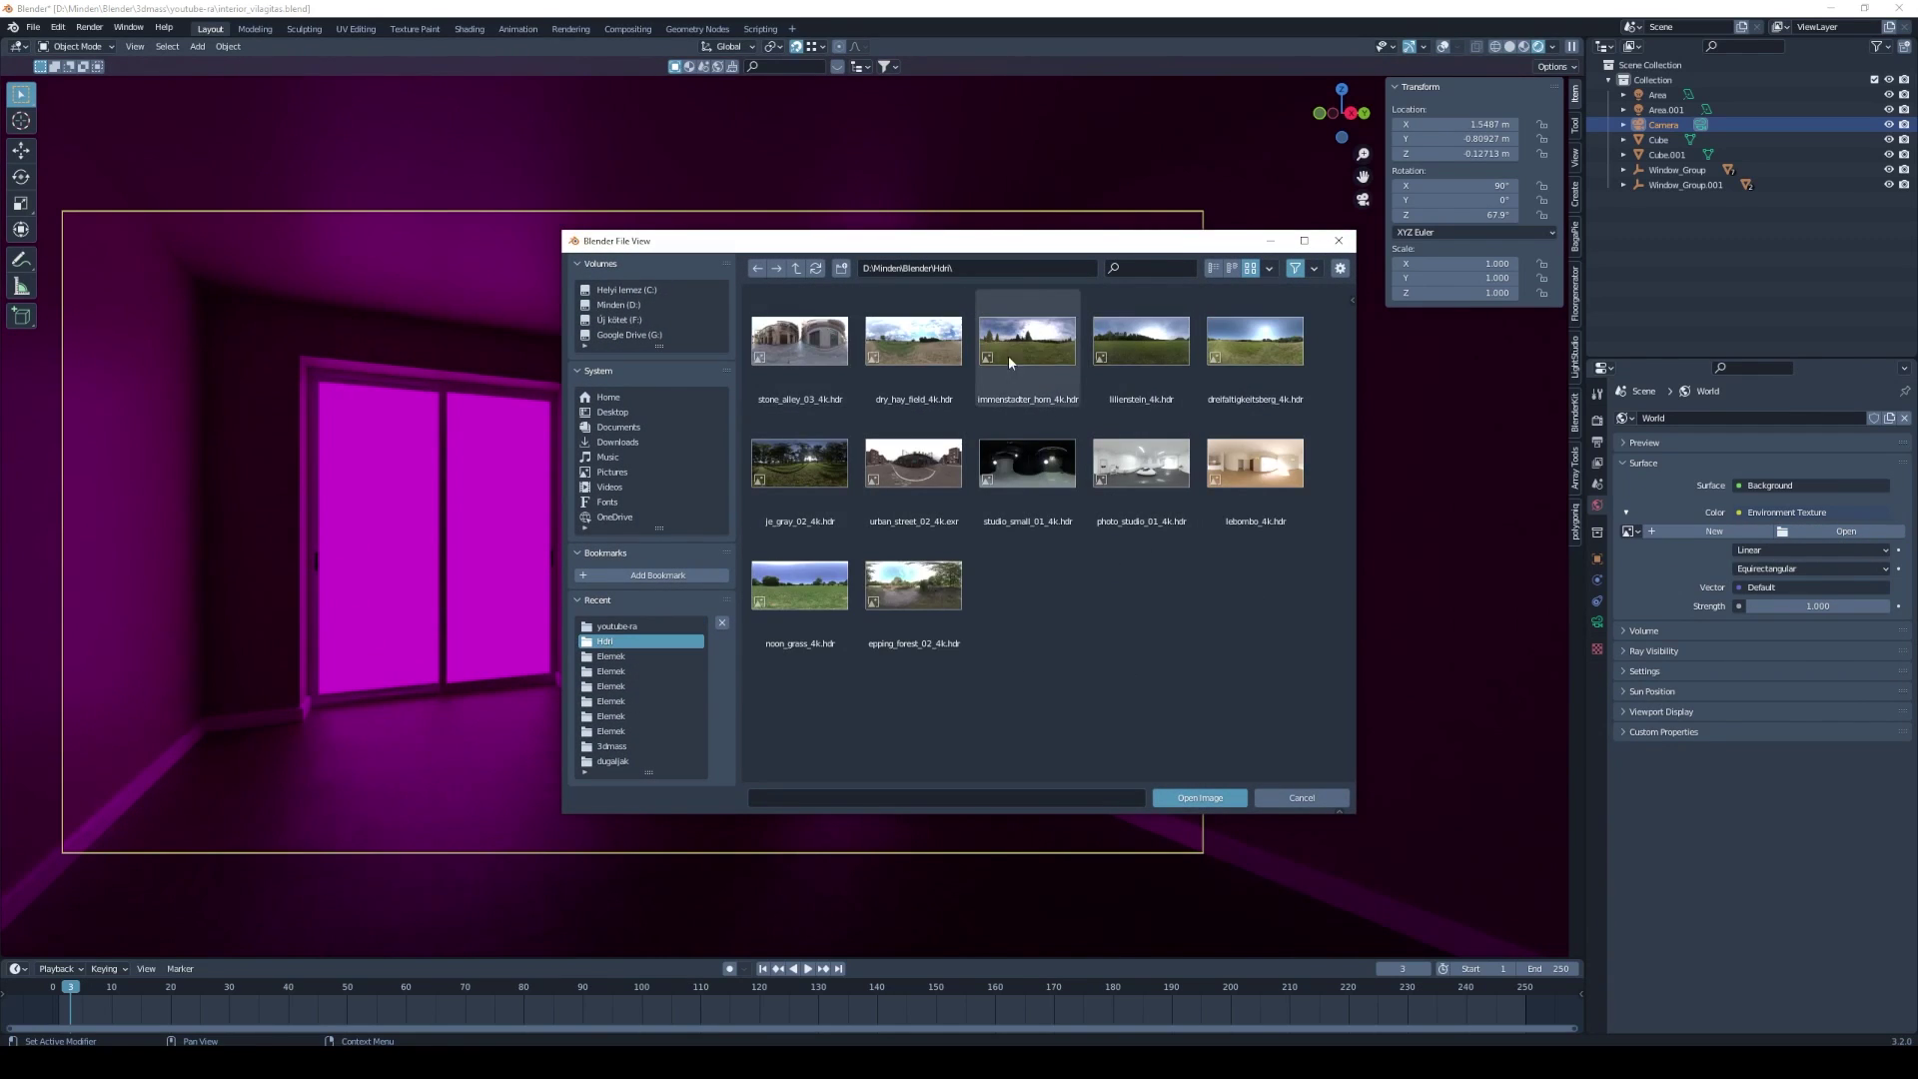
left_click(1149, 340)
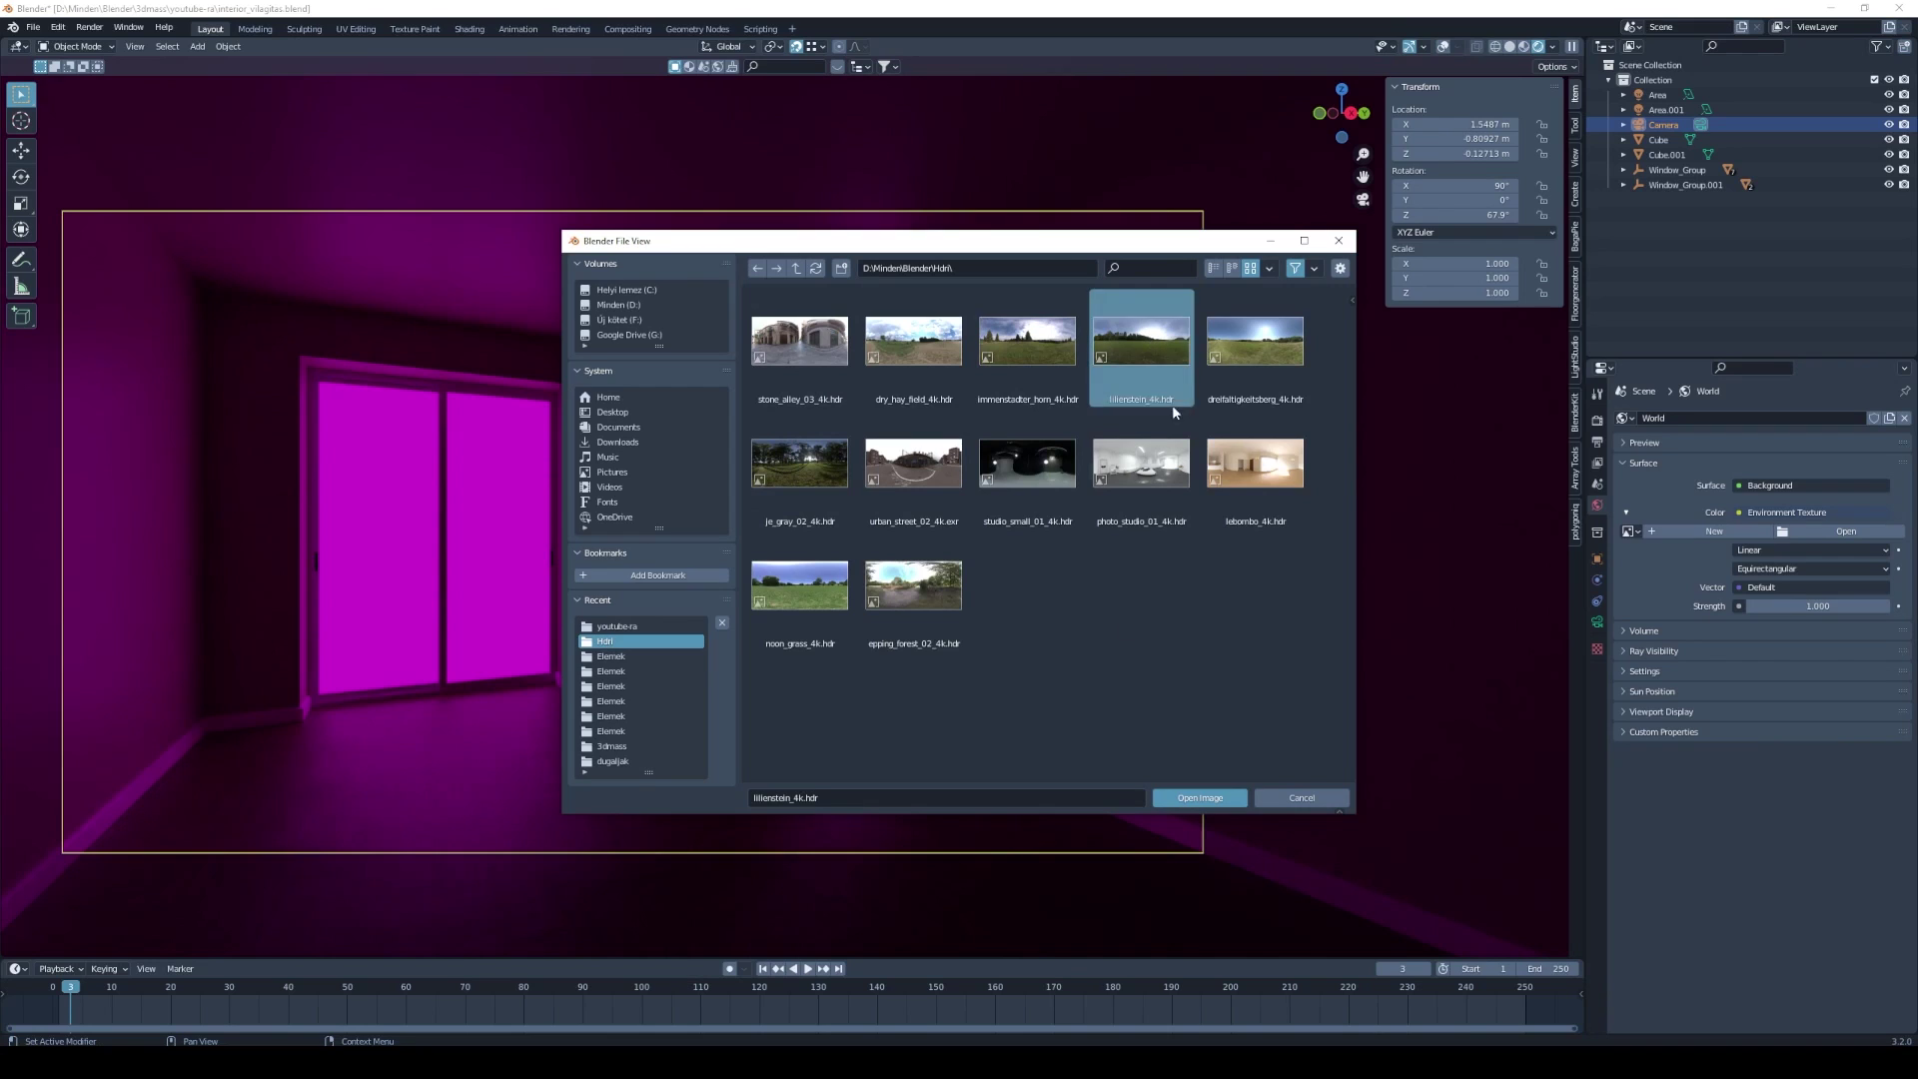
double_click(1147, 338)
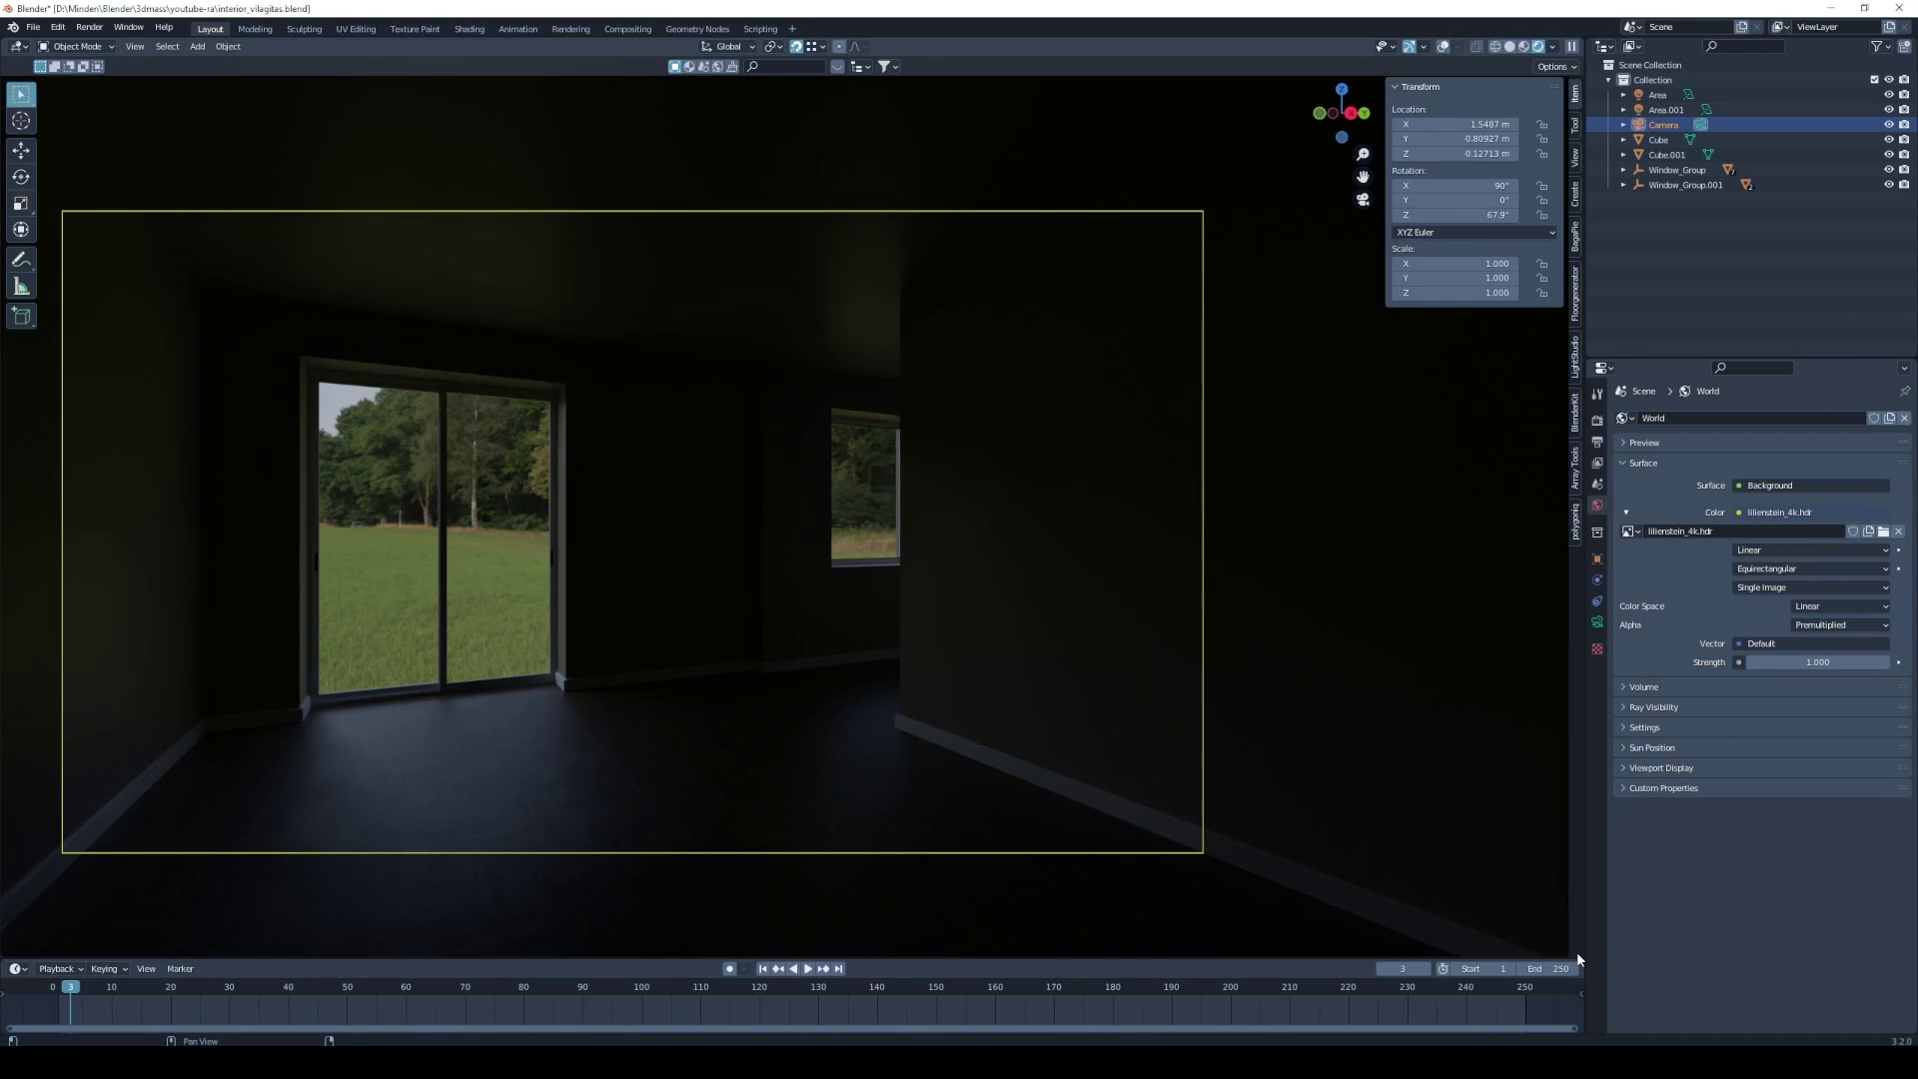
Split the viewport and show the World node tree in a Shader Editor on the right.
left_click_drag(1580, 954, 1131, 899)
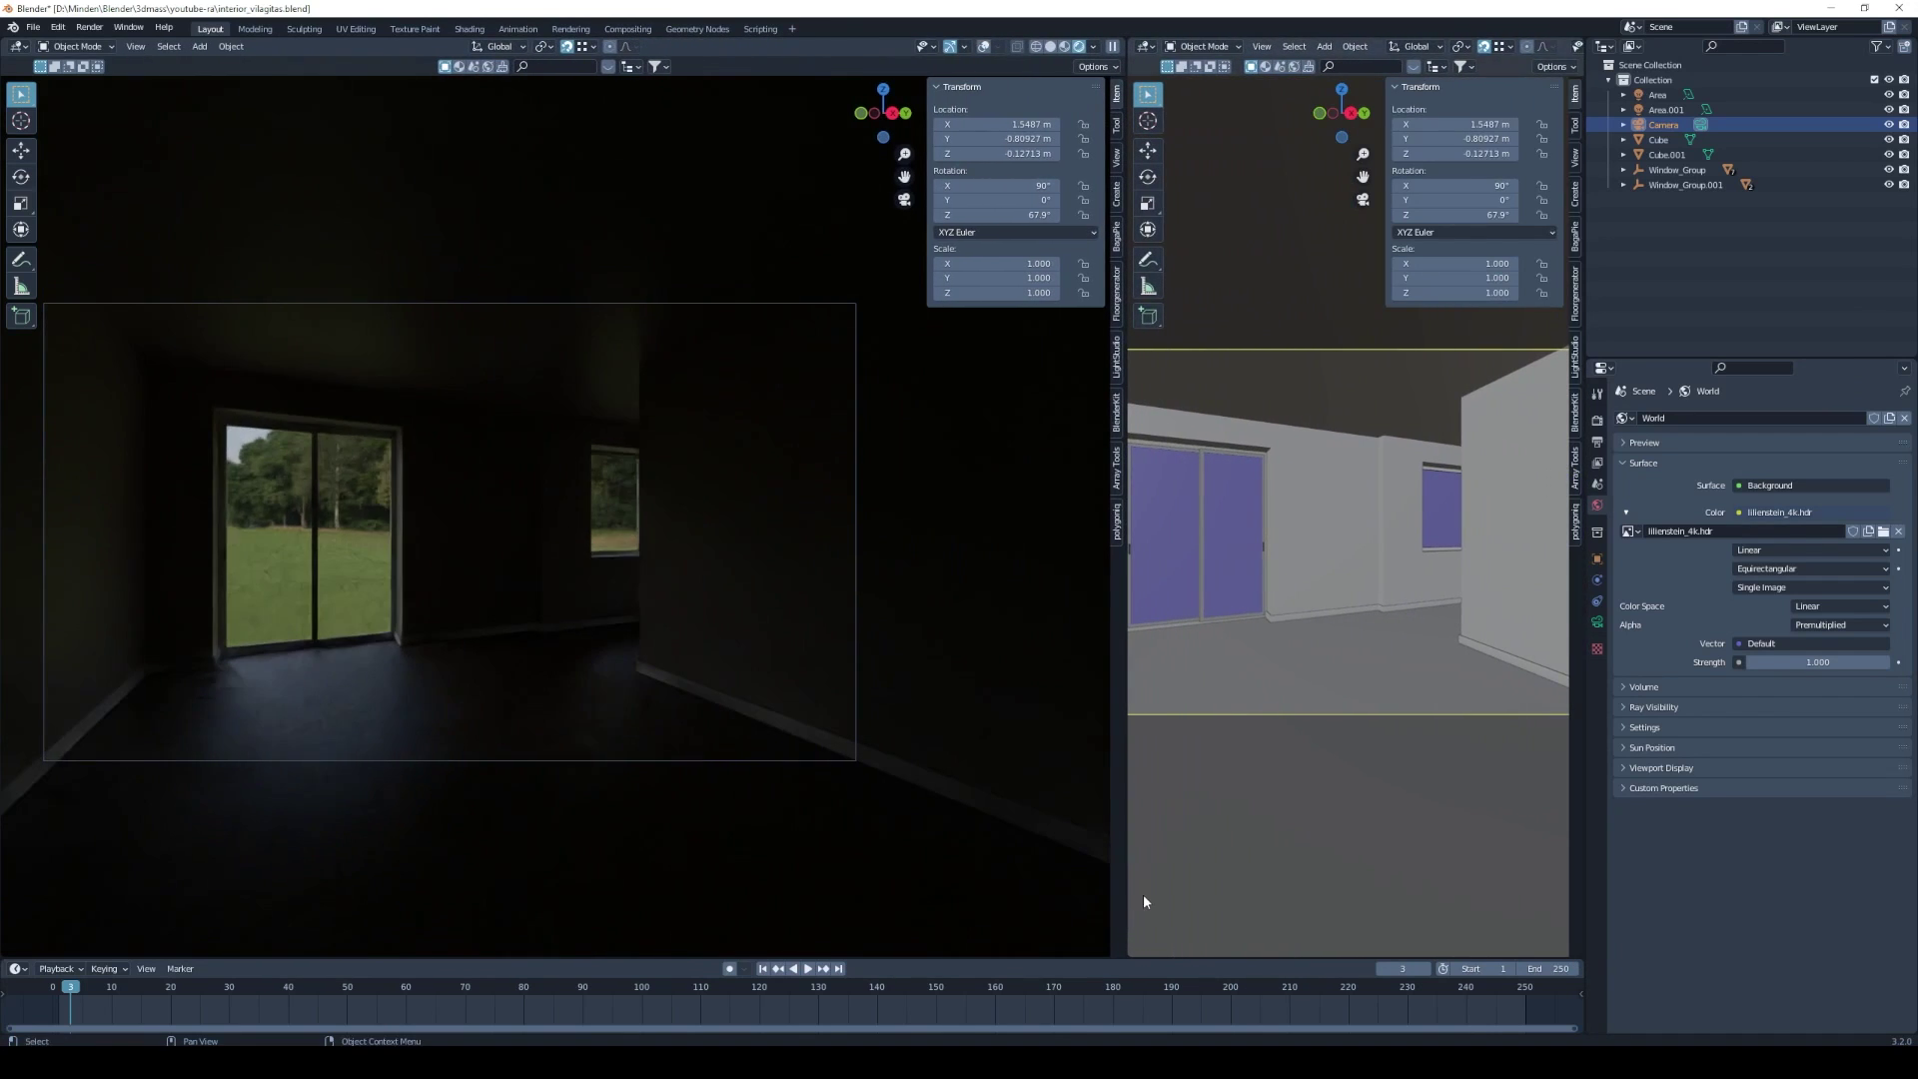
left_click(1144, 46)
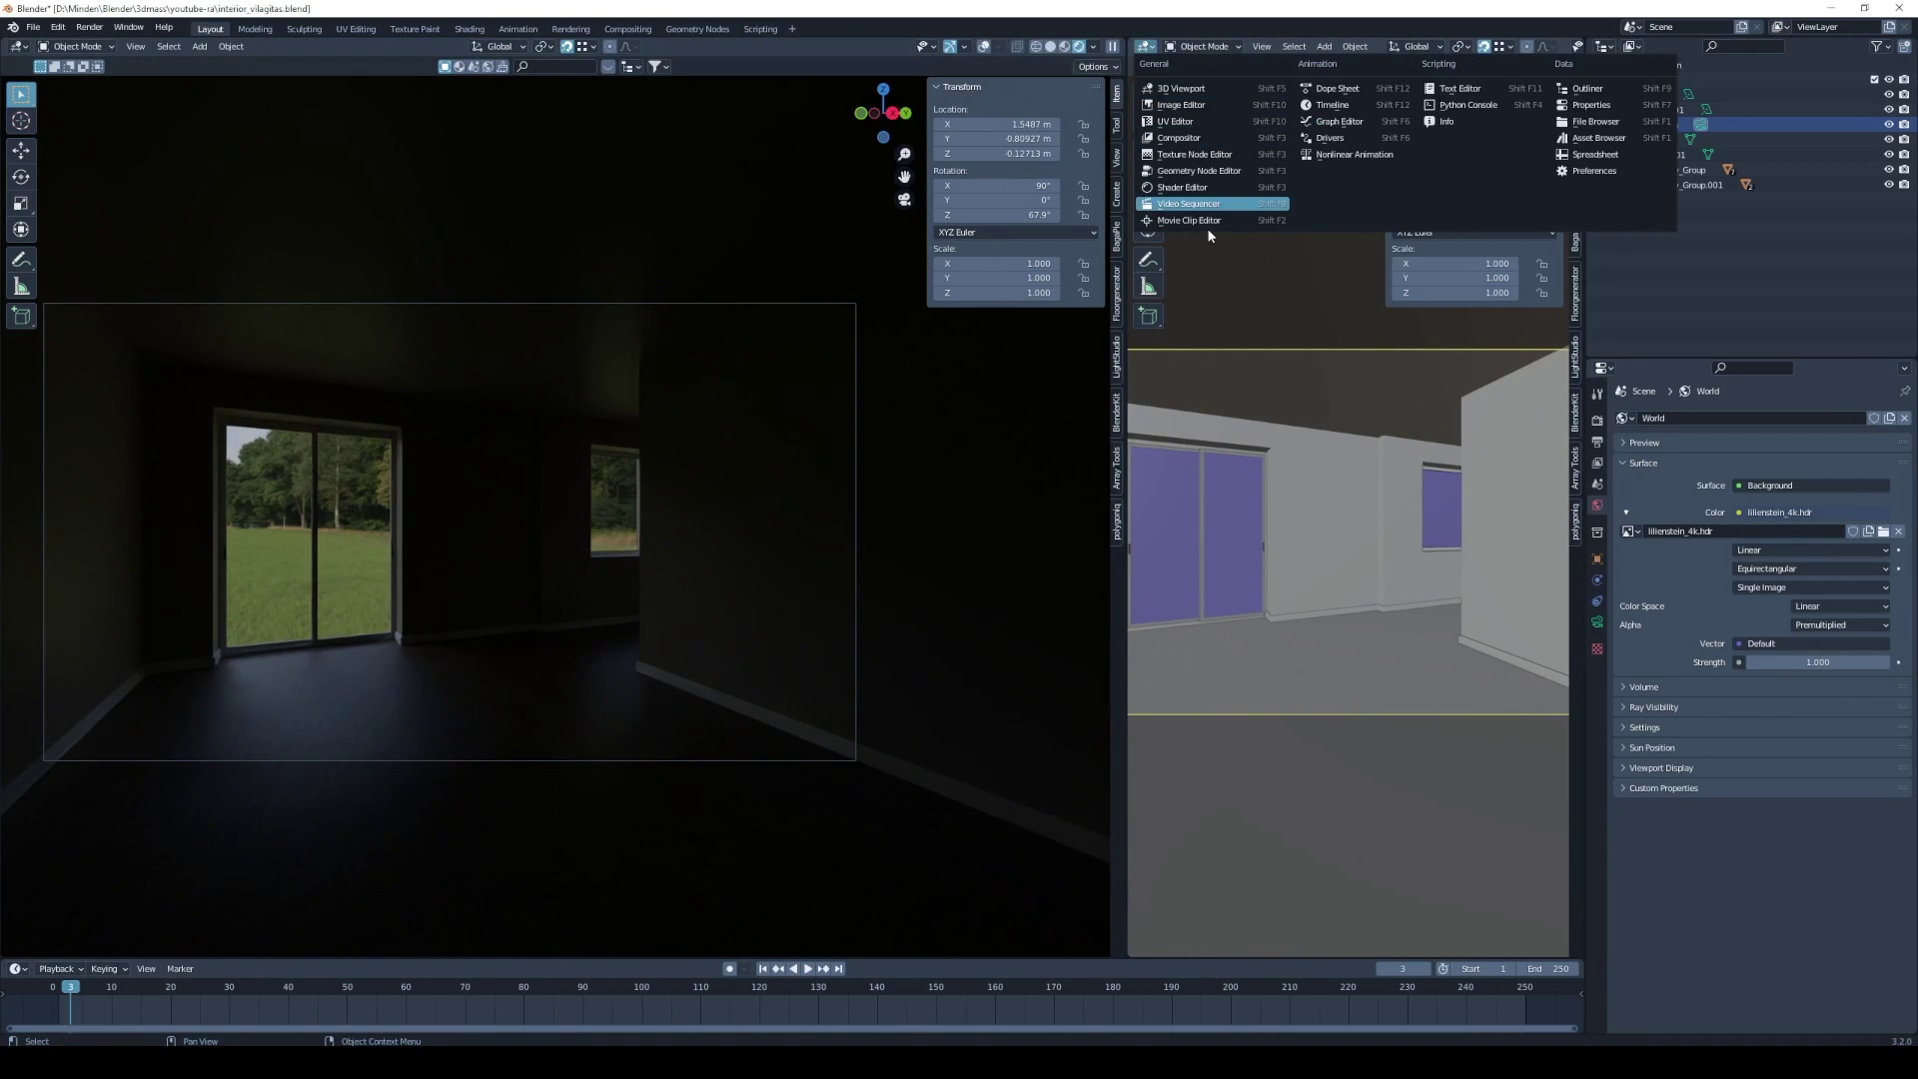
left_click(1205, 190)
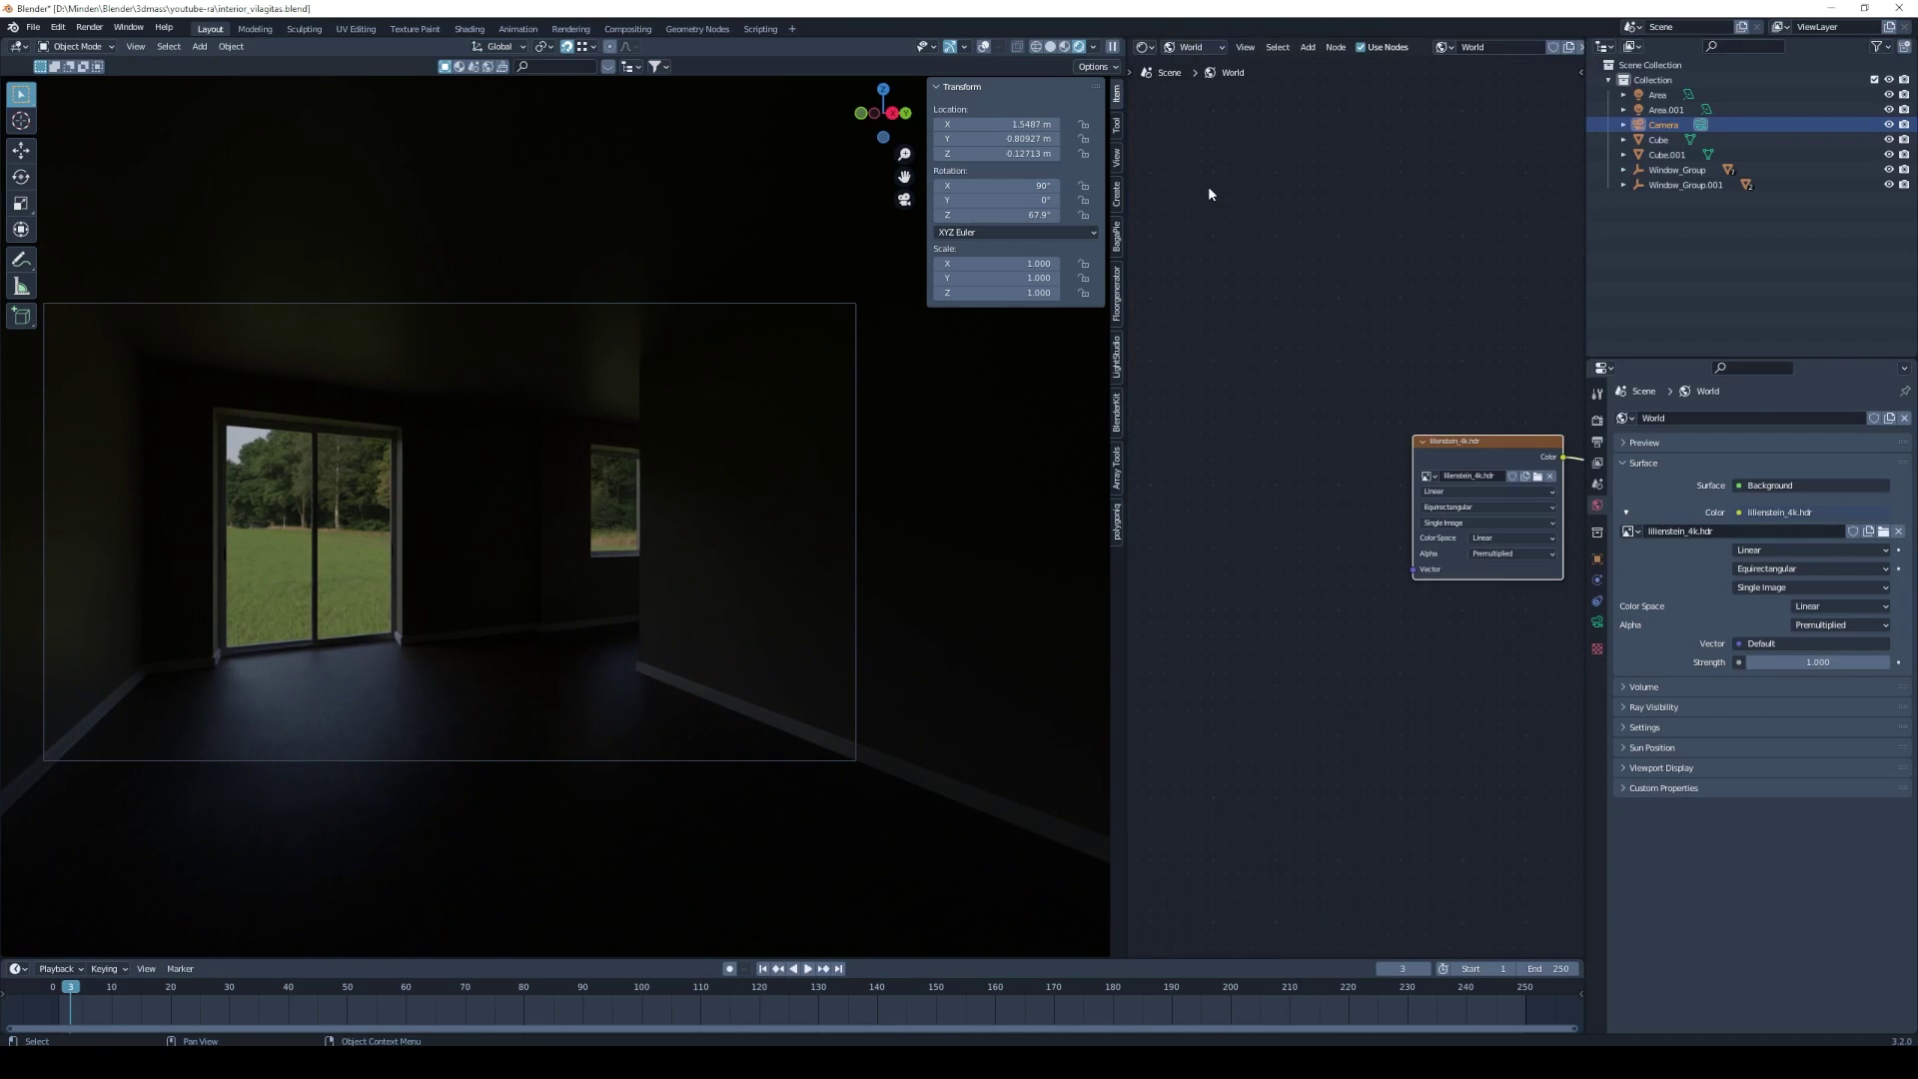
left_click(1198, 50)
left_click(1214, 65)
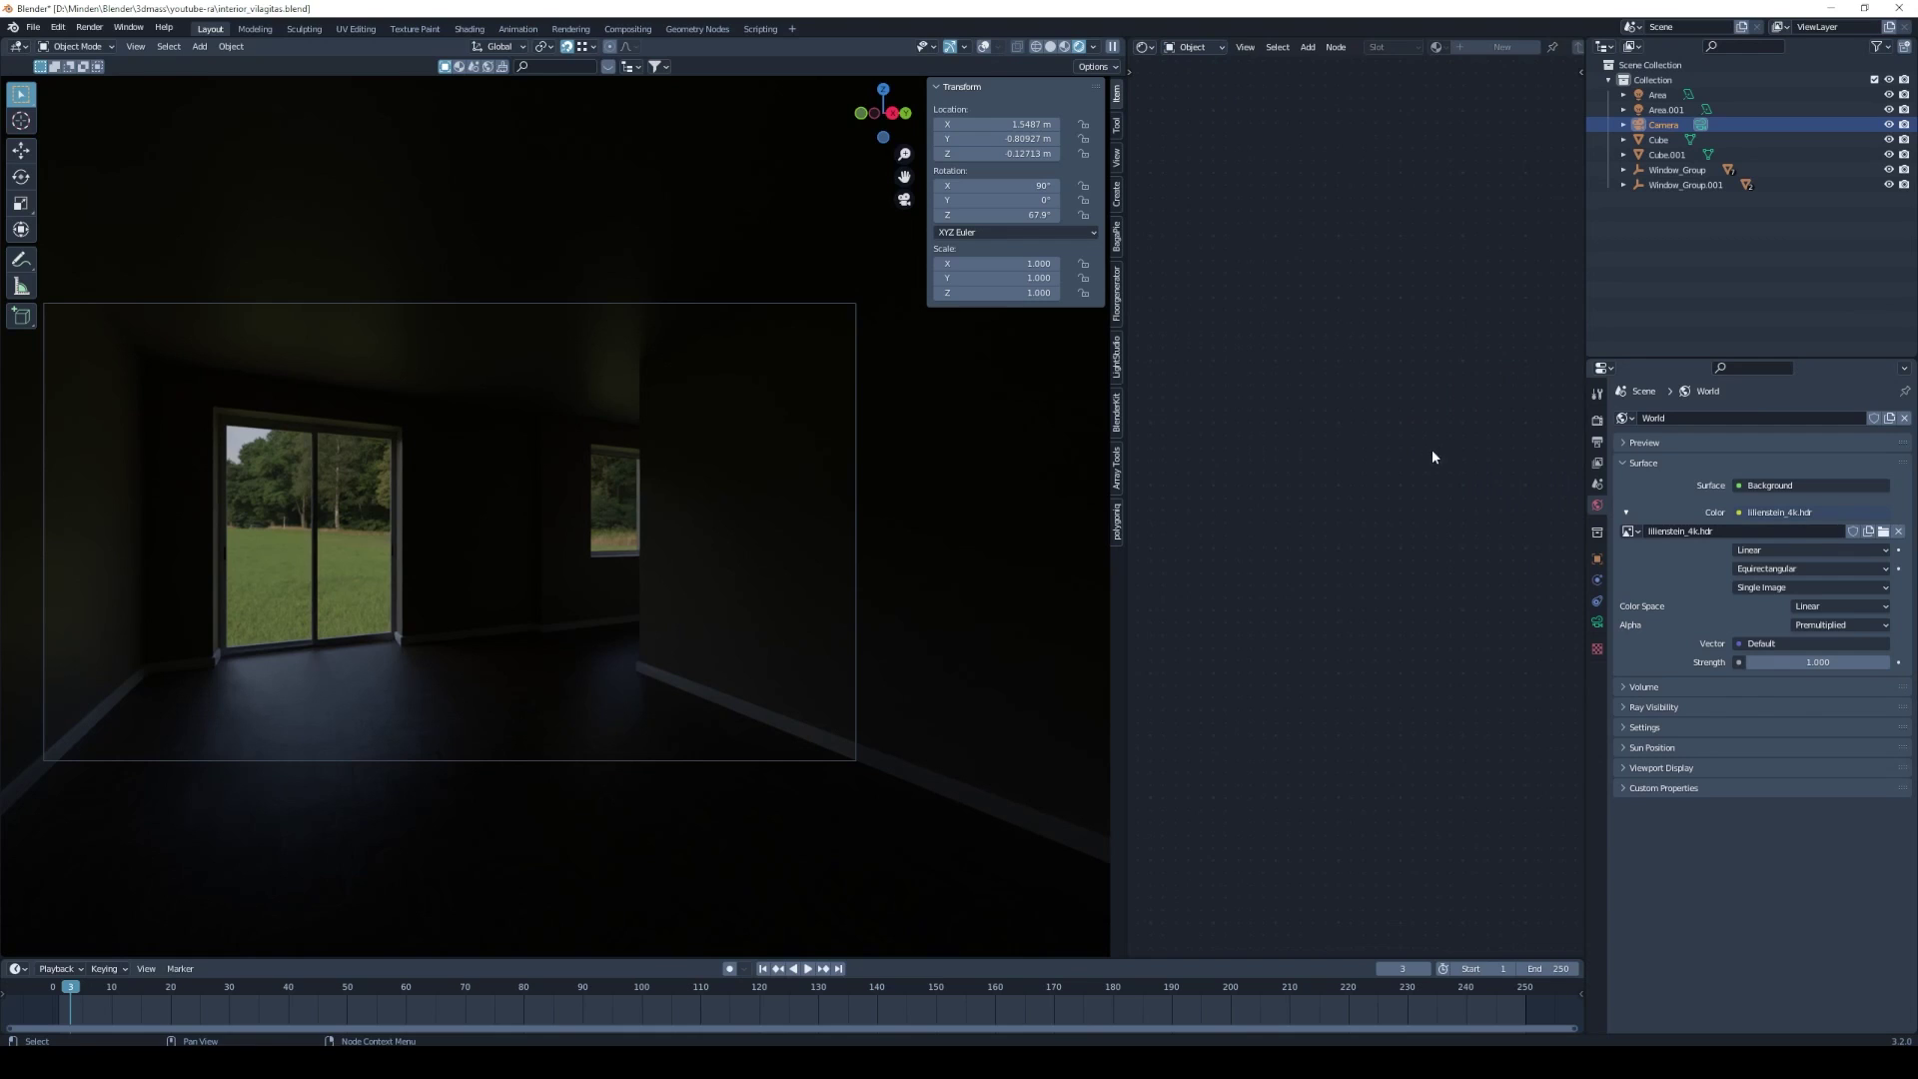
left_click(1199, 52)
left_click(1204, 83)
middle_click_drag(1387, 368, 1271, 347)
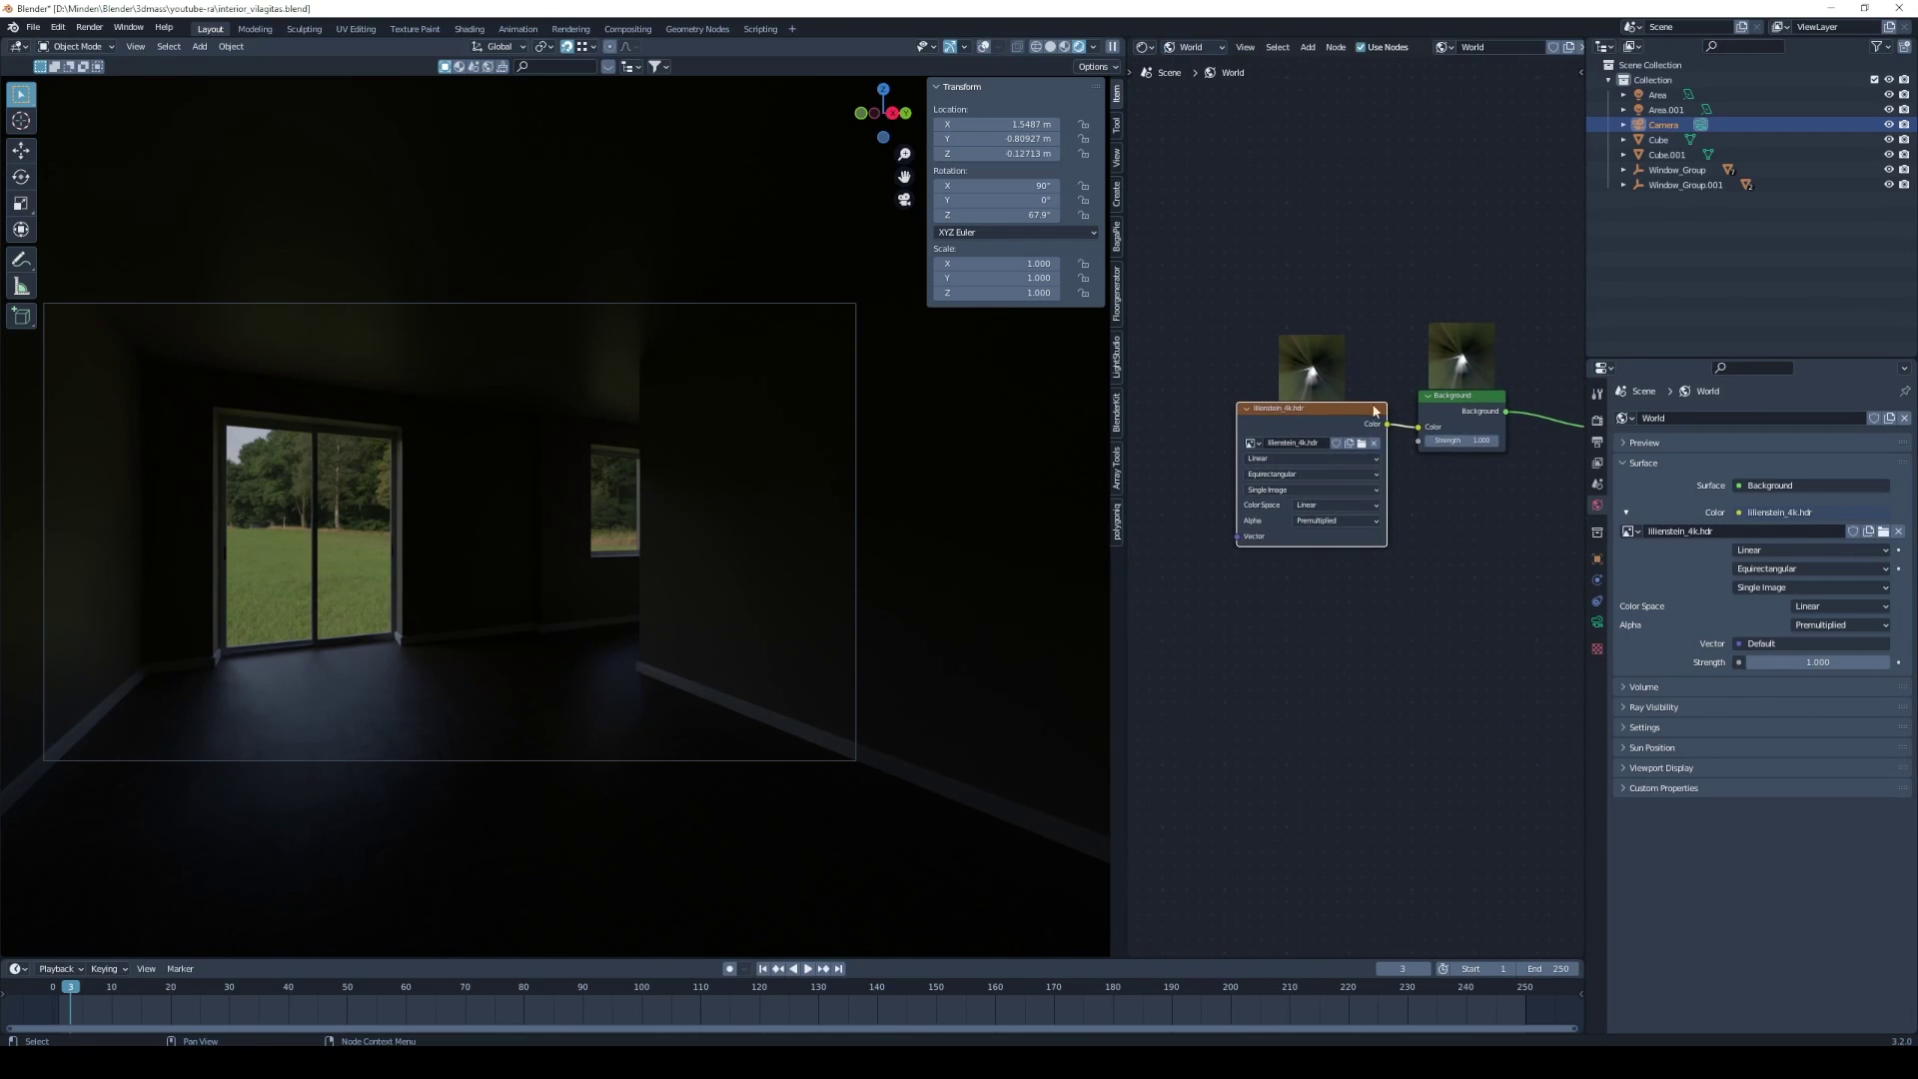
middle_click_drag(1374, 409, 1274, 380)
Add Texture Coordinate and Mapping nodes to the HDRI Environment Texture with Ctrl+T.
scroll(1275, 380, "up", 2)
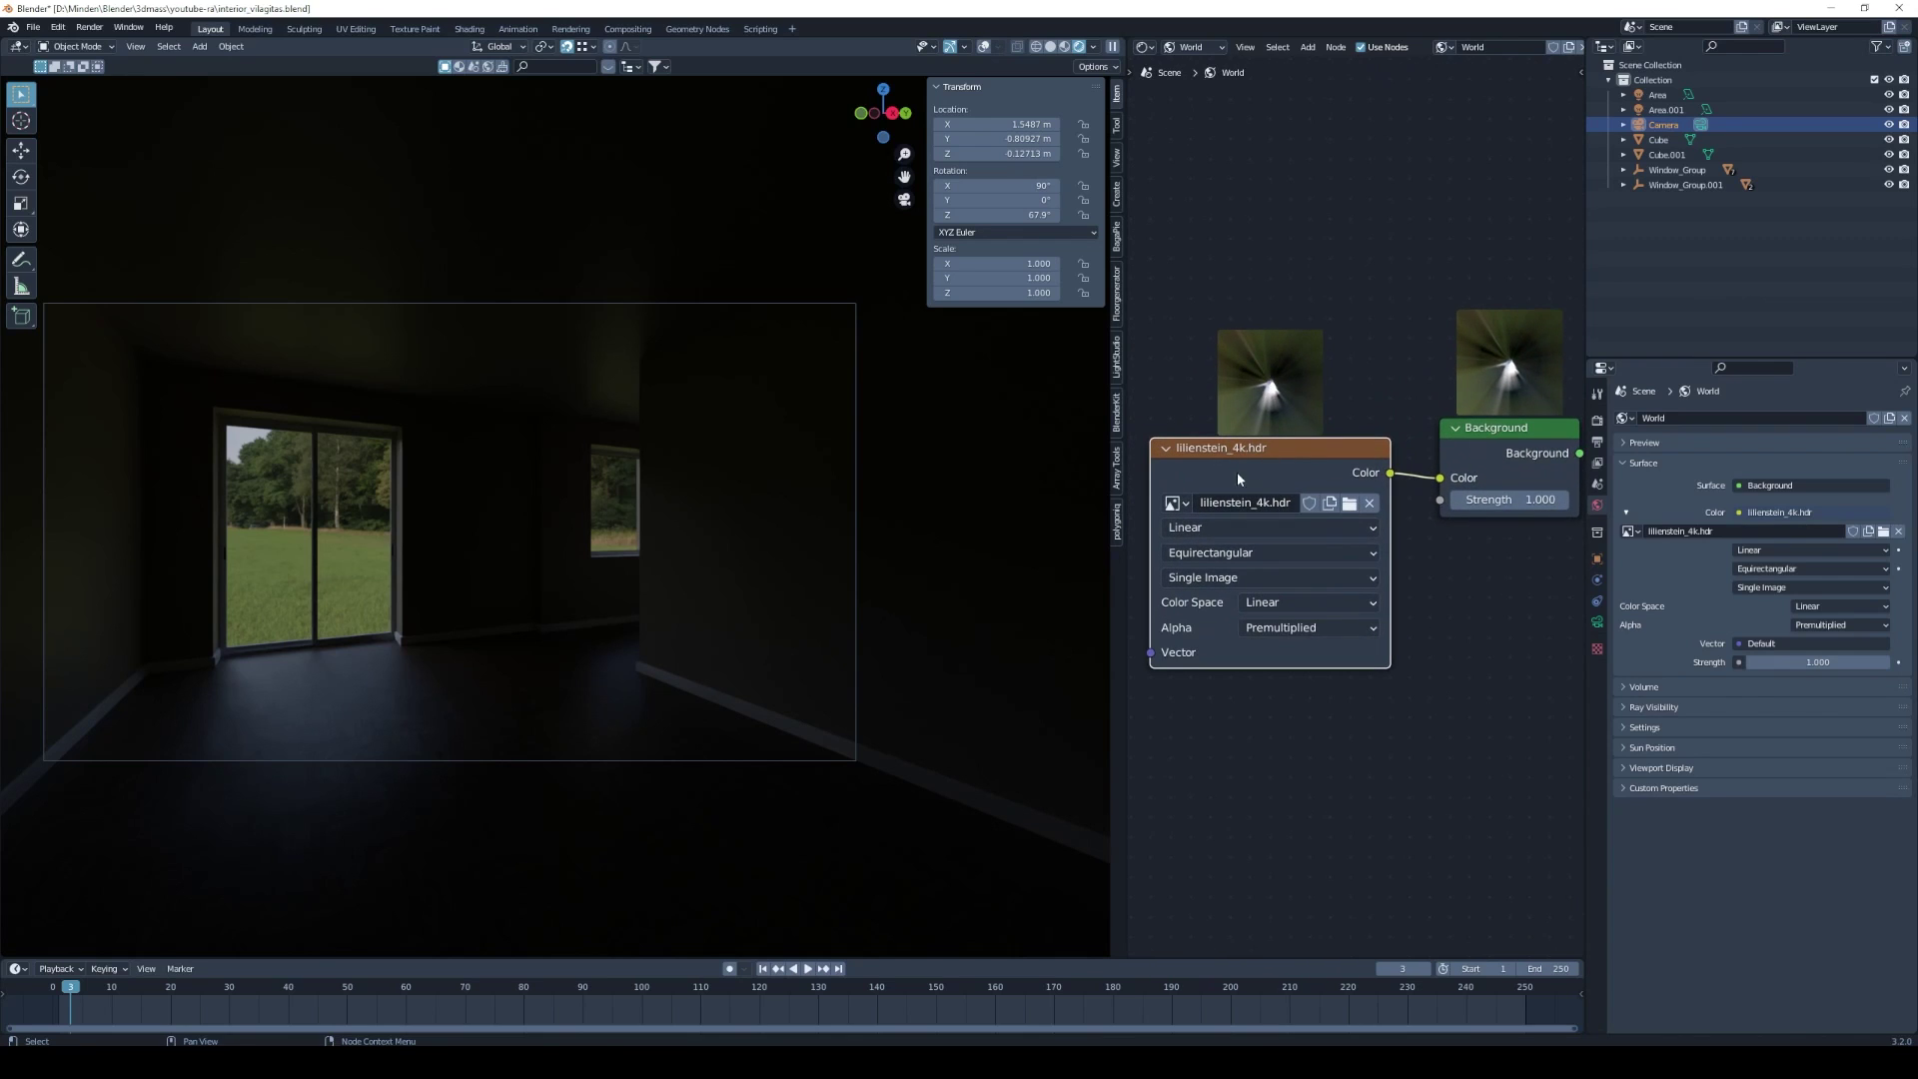
left_click_drag(1236, 477, 1225, 474)
middle_click_drag(1219, 556, 1273, 570)
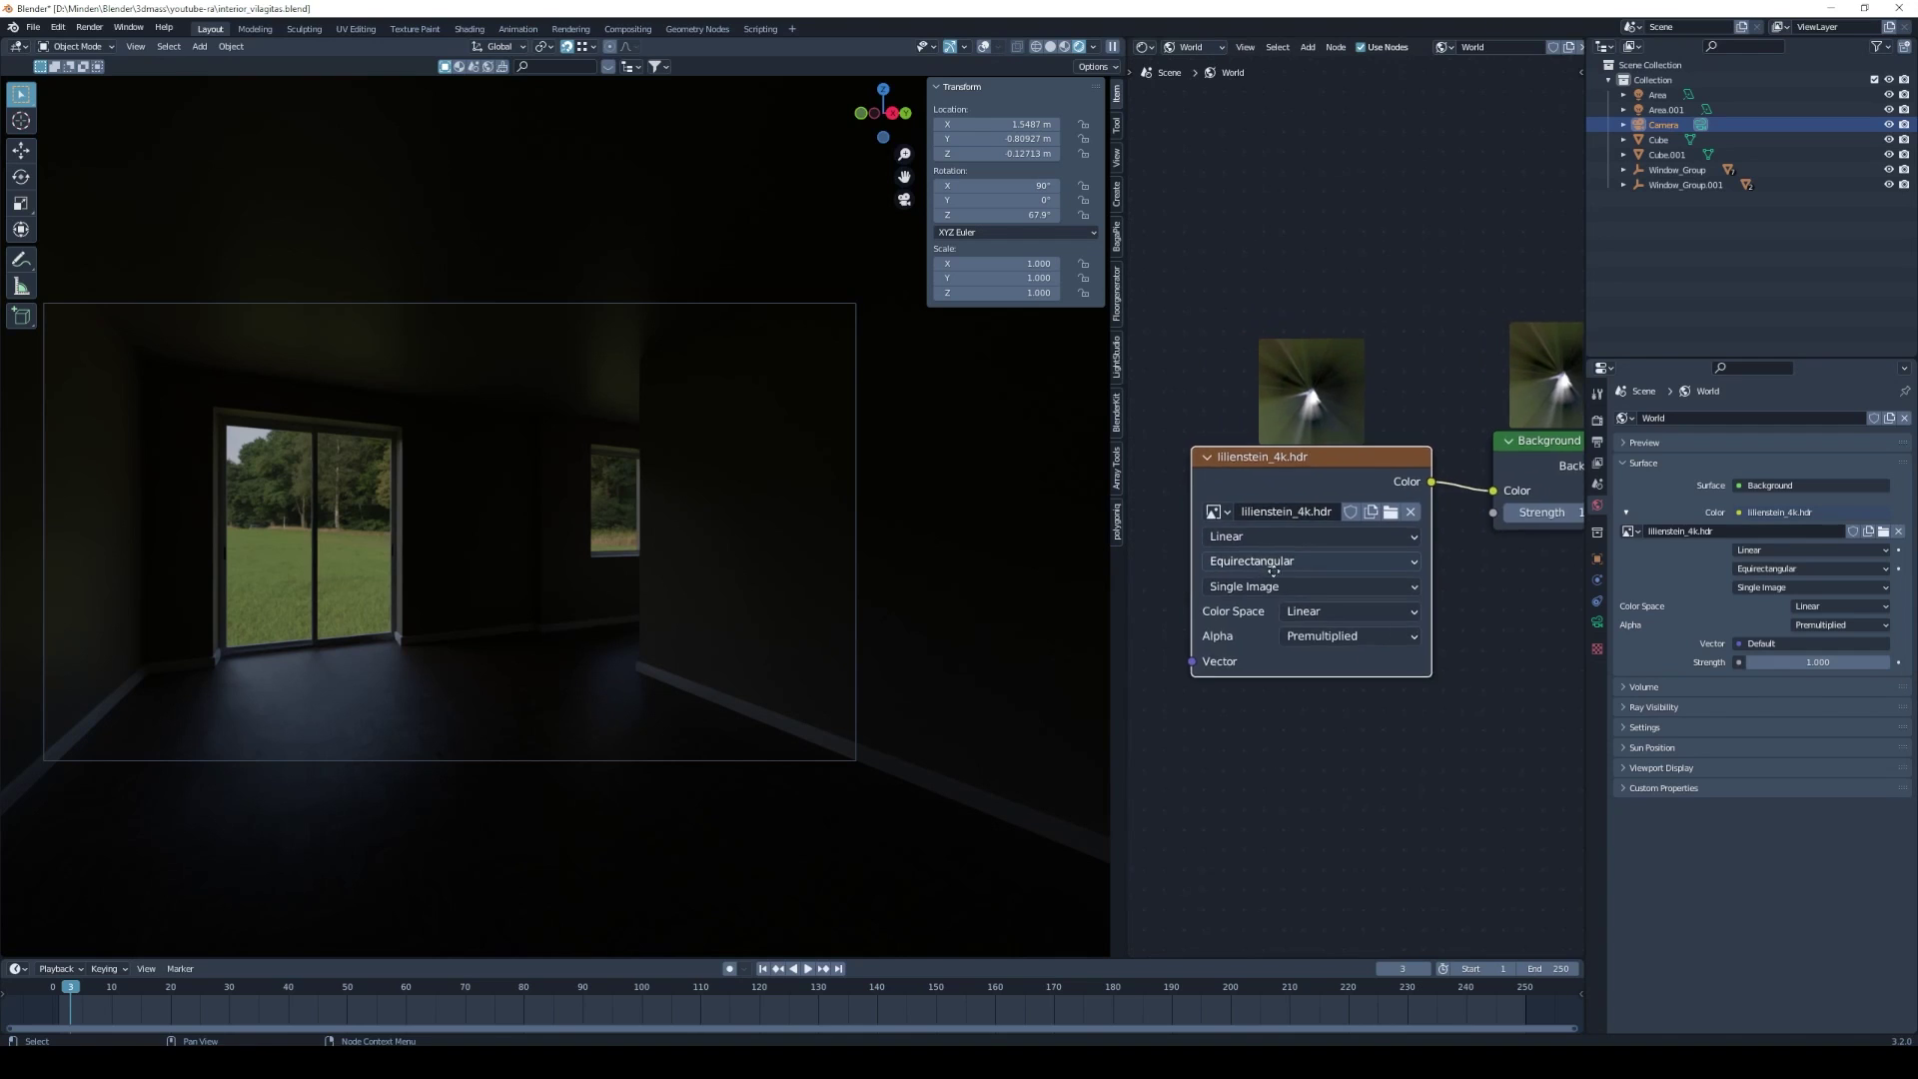
scroll(1336, 496, "down", 2)
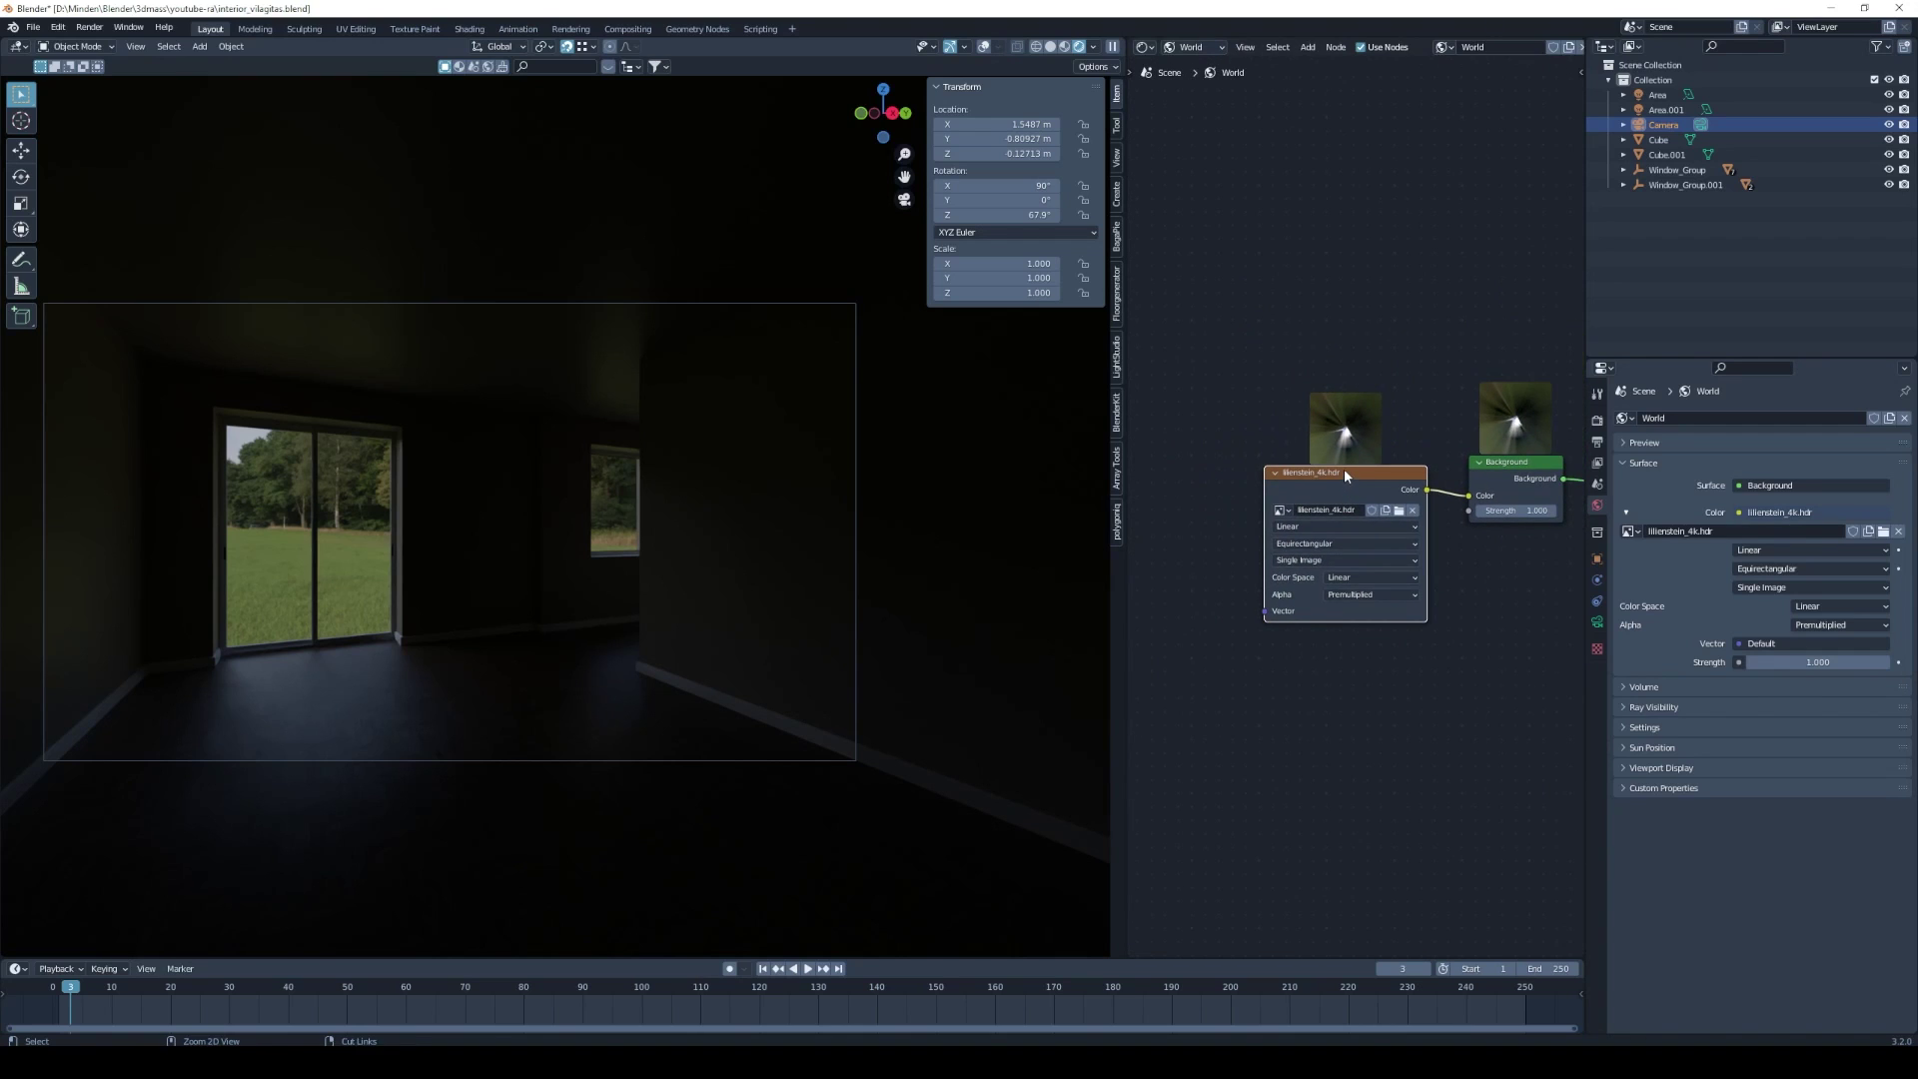
key("ctrl+t")
middle_click_drag(1295, 649, 1333, 593)
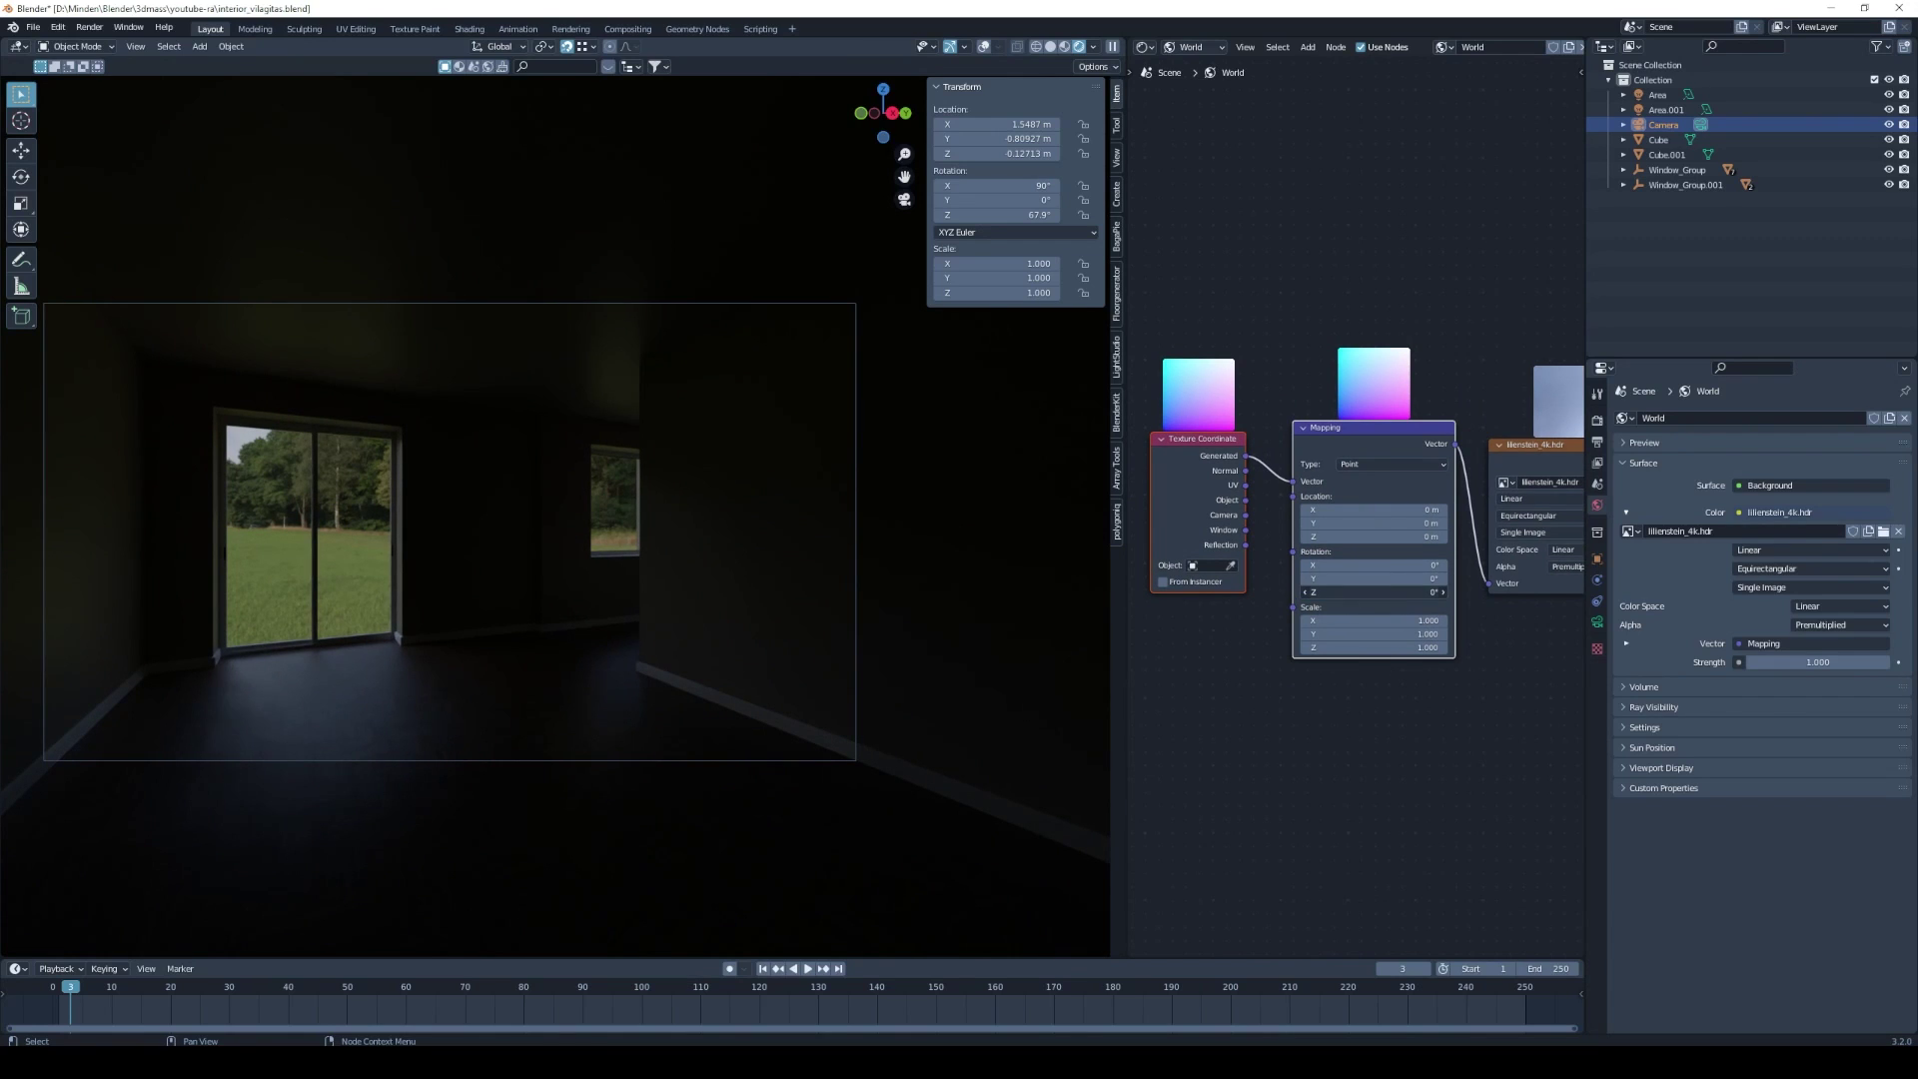
Rotate the HDRI 89° around Z so the grass field and treeline show through the glass.
mouse_move(1389, 592)
left_mouse_down()
mouse_move(1368, 591)
mouse_move(1458, 591)
mouse_move(1357, 592)
left_mouse_up()
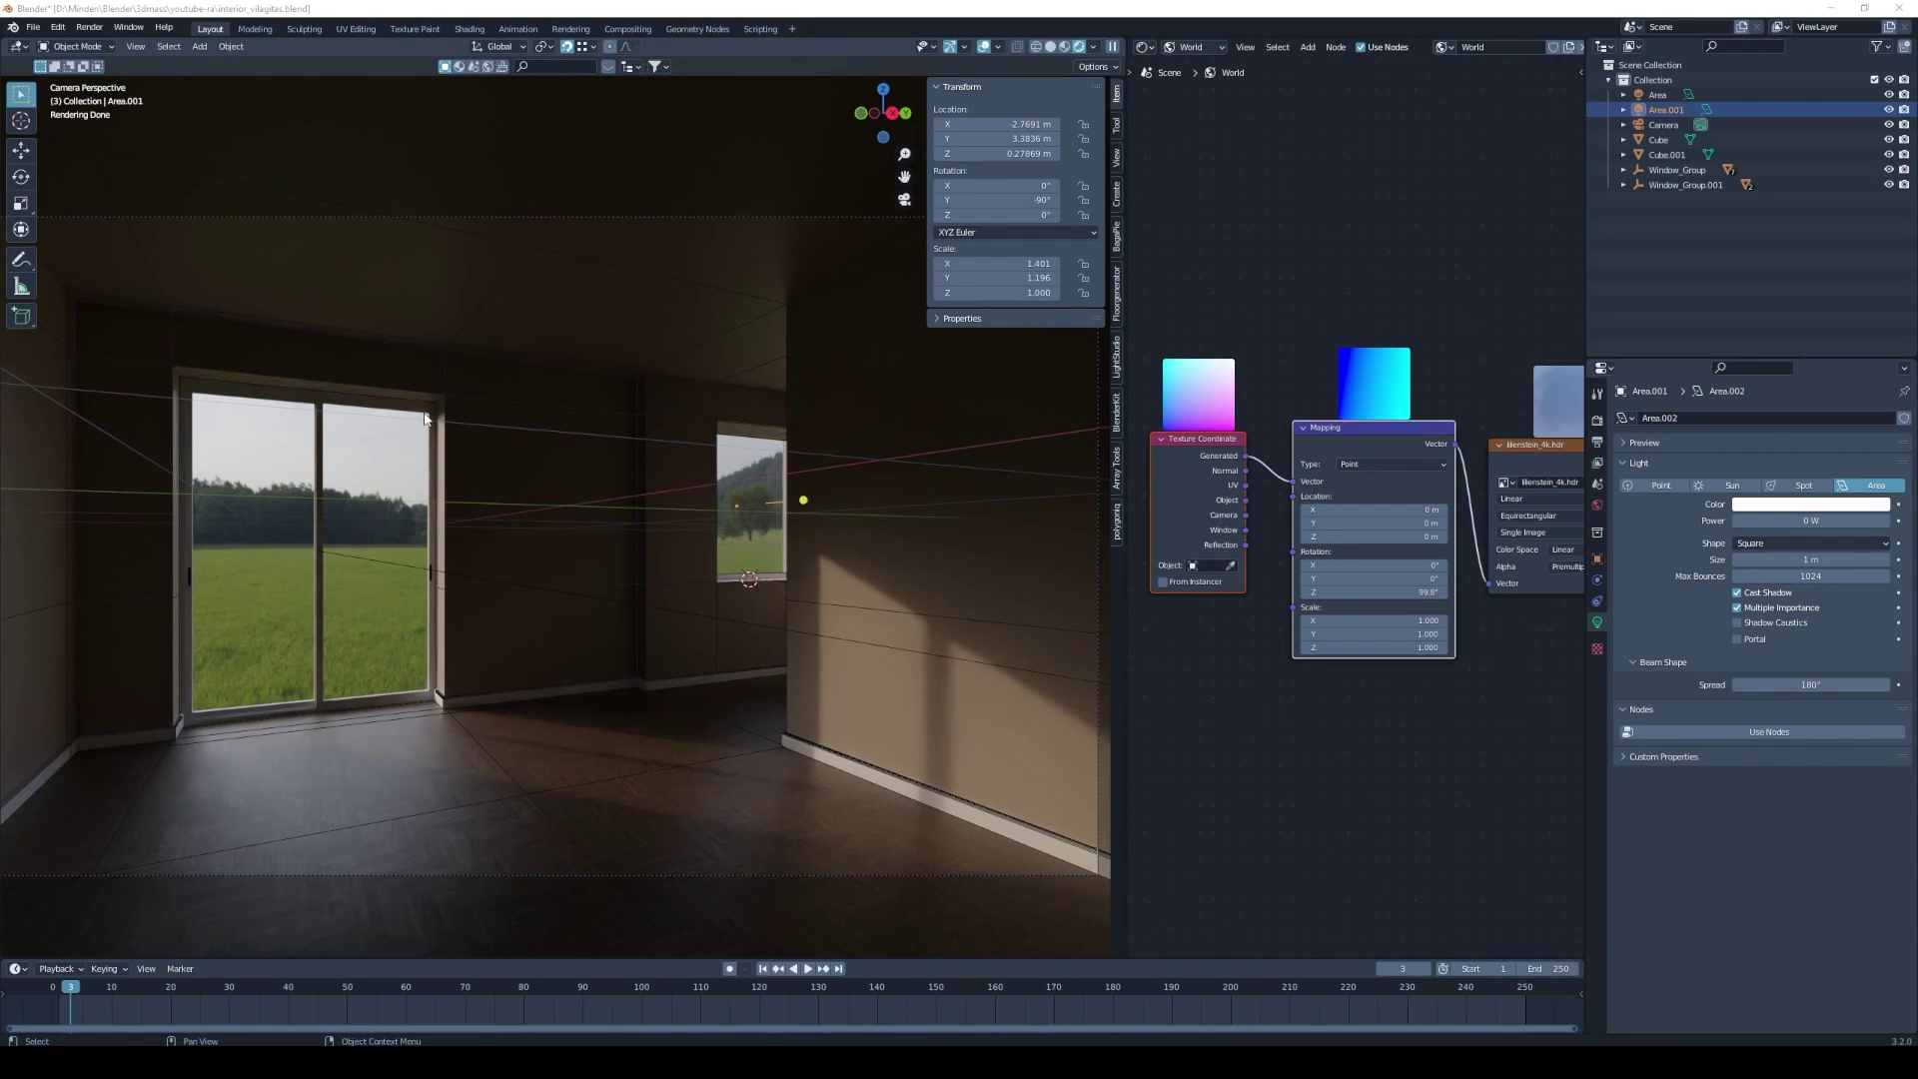
Set the glass-door area light to 30 W and raise the small window light's power.
left_click(358, 555)
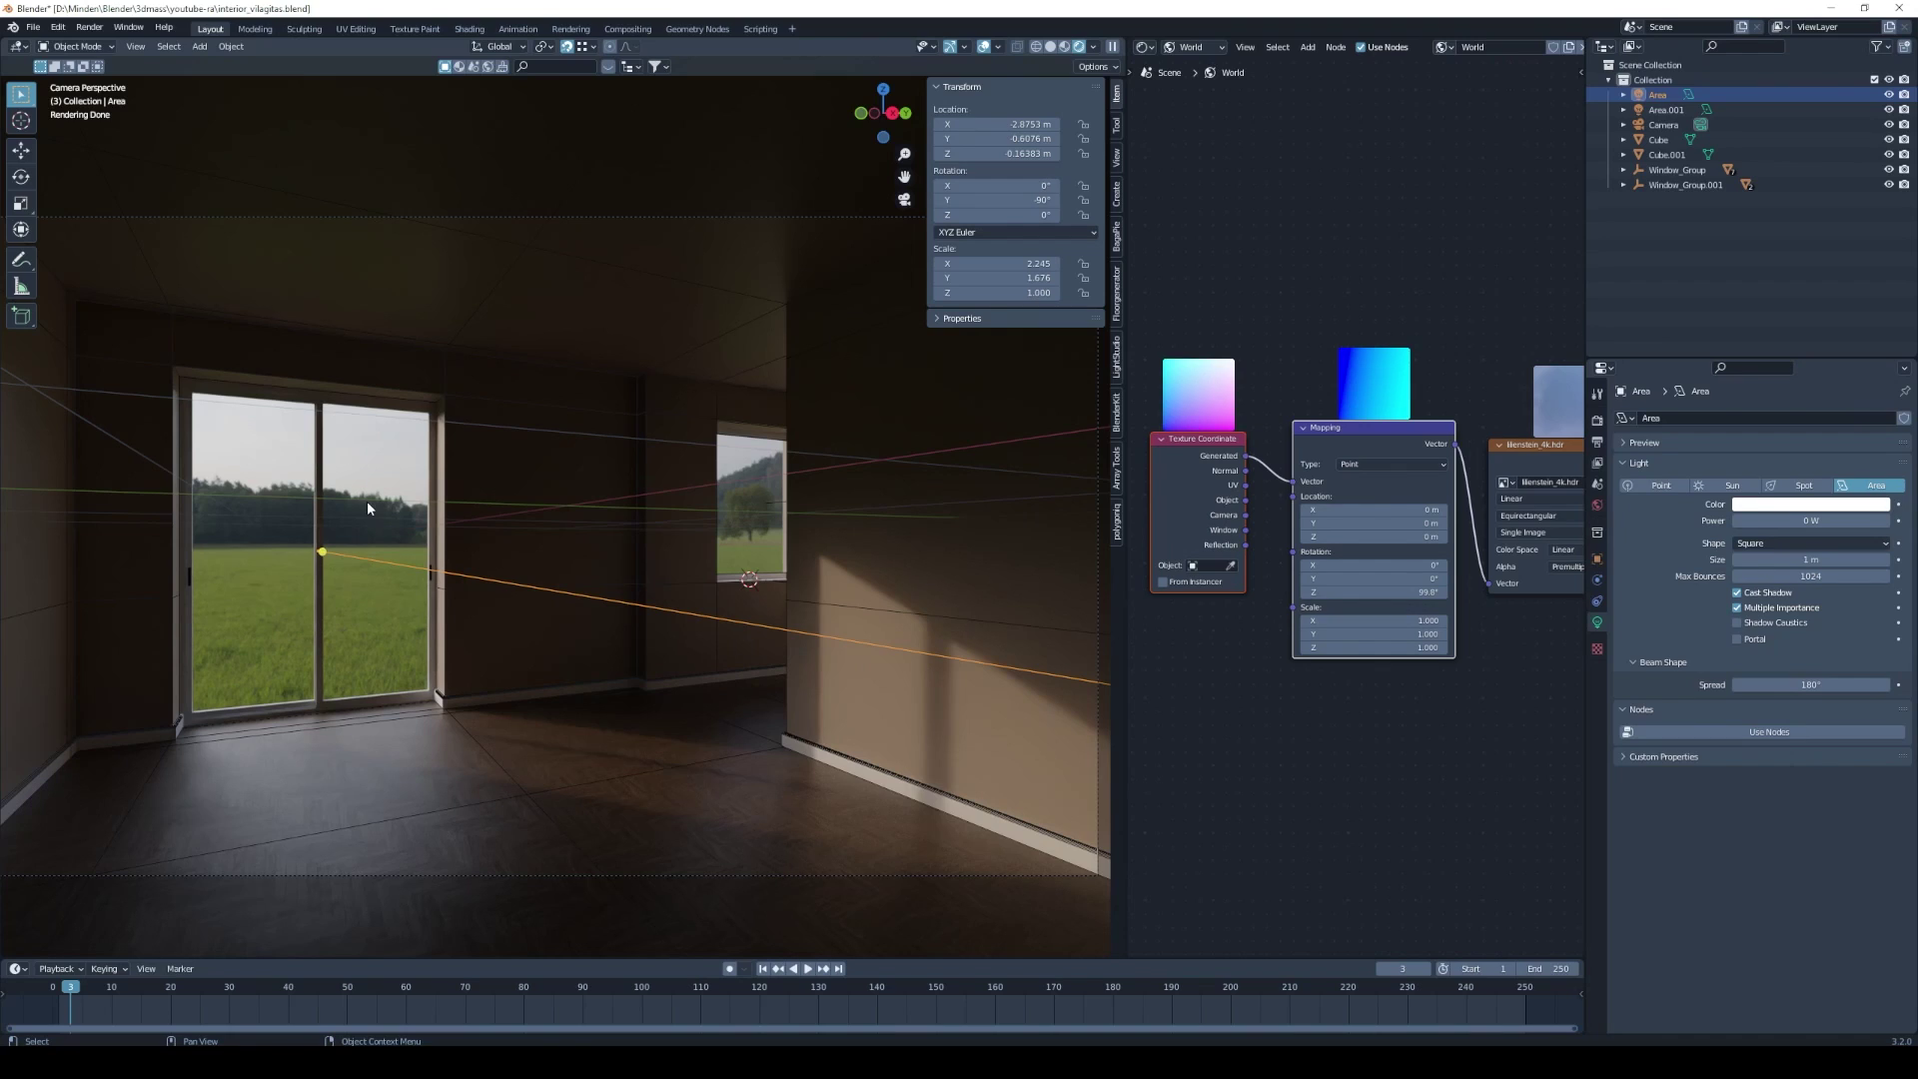
left_click(1824, 521)
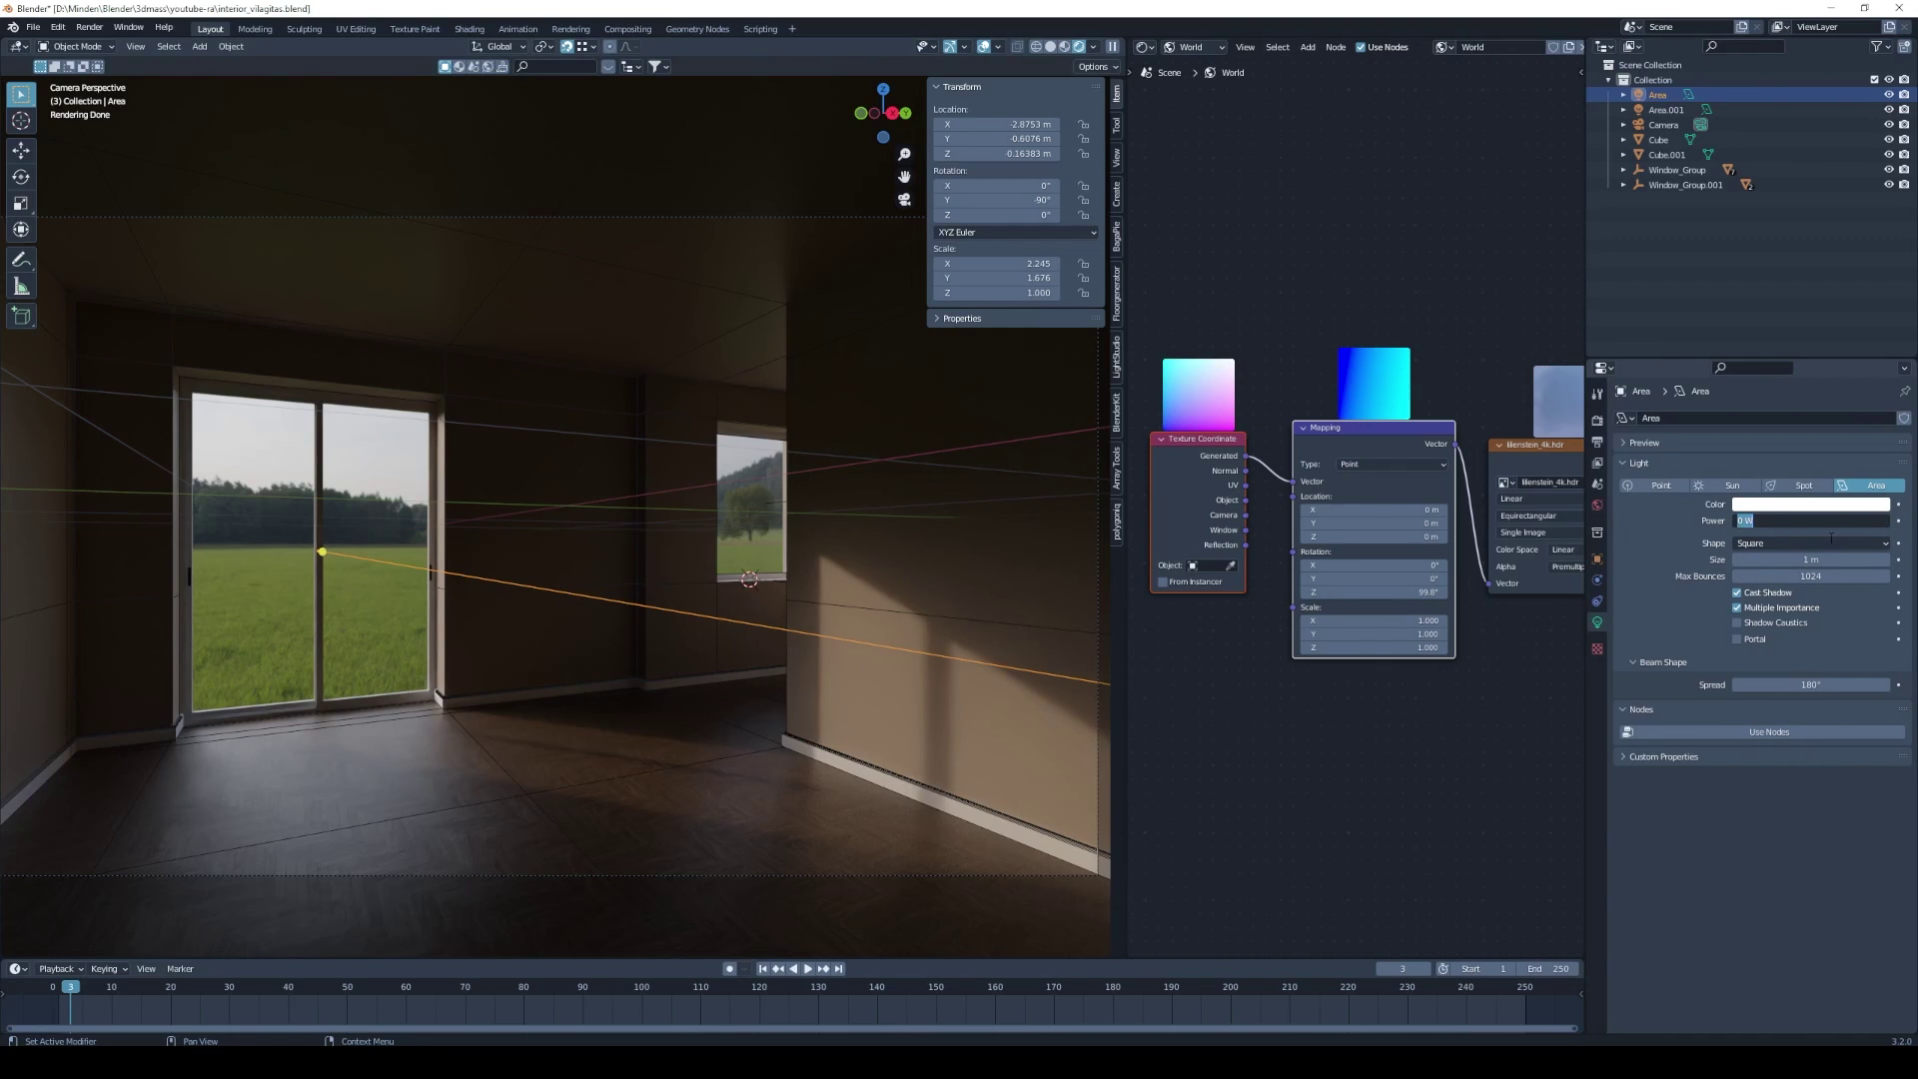
type("30")
key("Return")
left_click(772, 500)
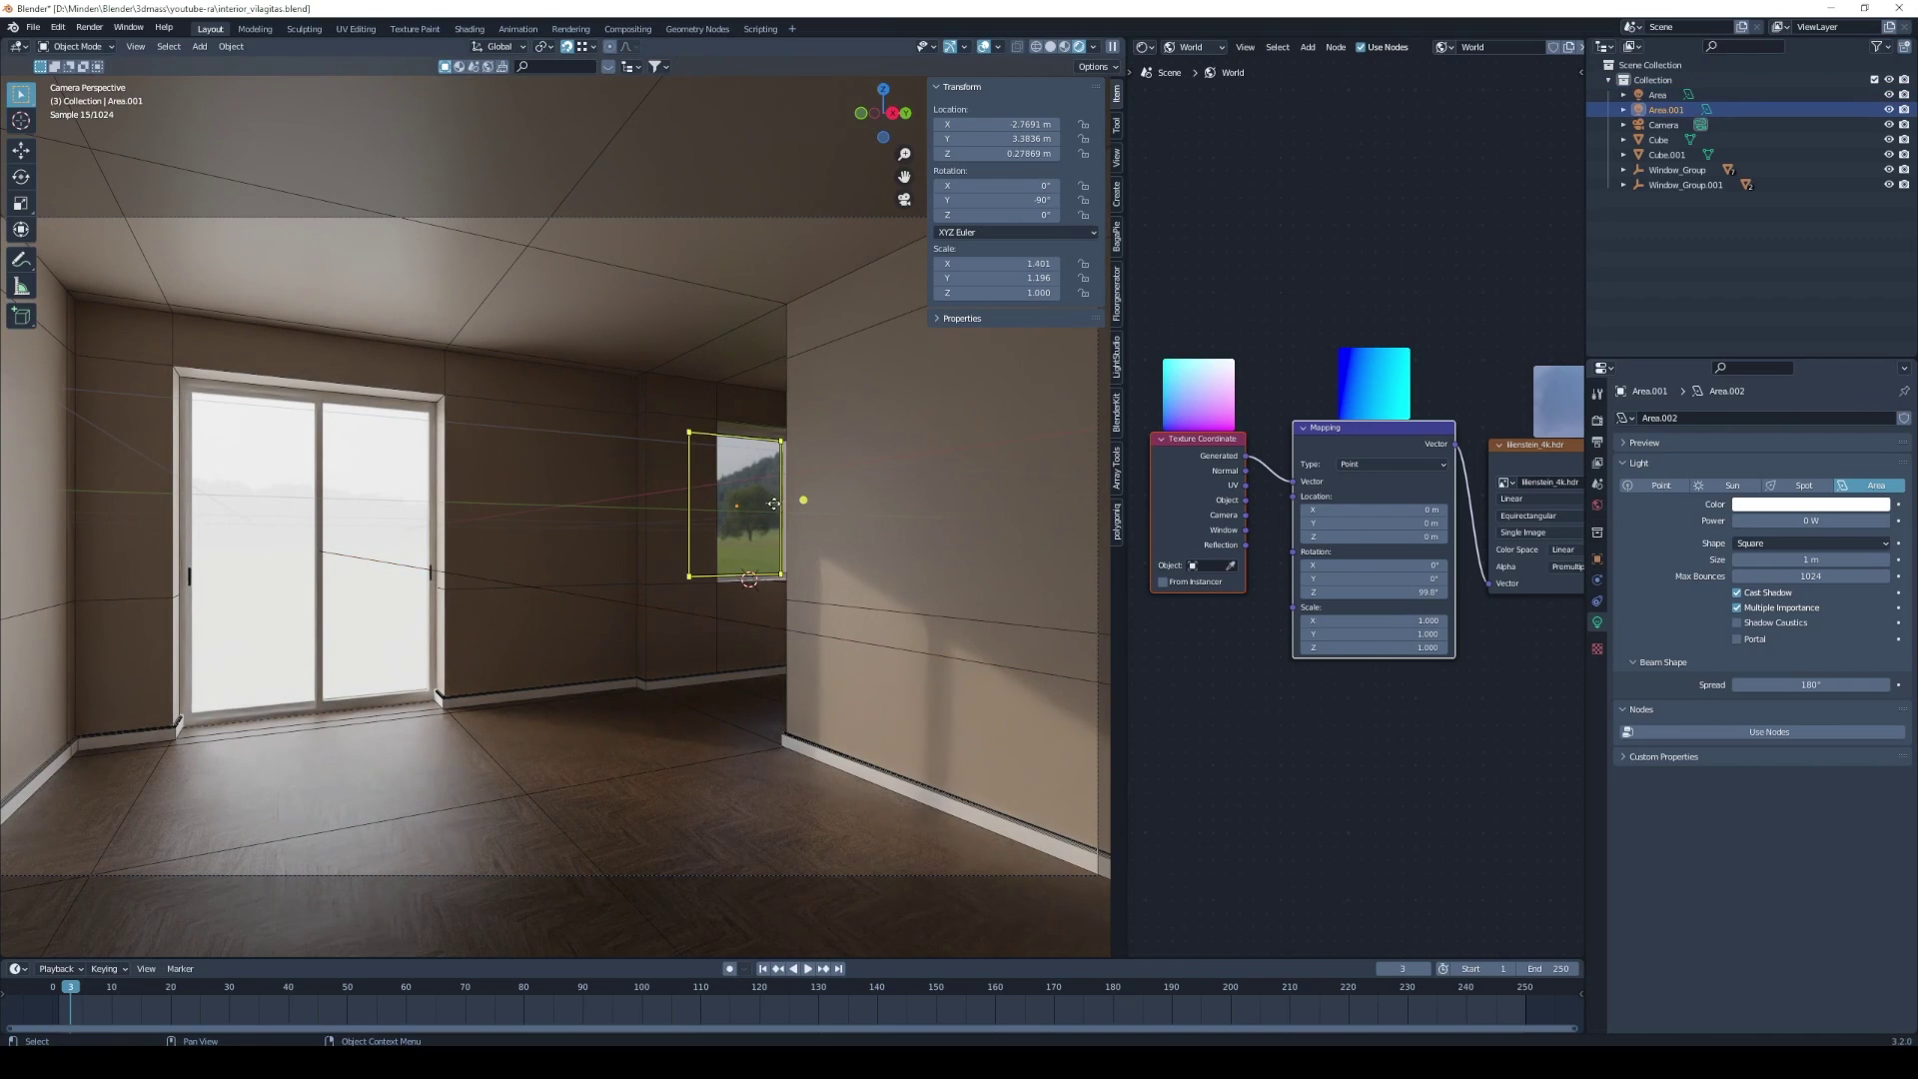
mouse_move(1795, 520)
left_mouse_down()
mouse_move(1828, 520)
mouse_move(1810, 520)
left_mouse_up()
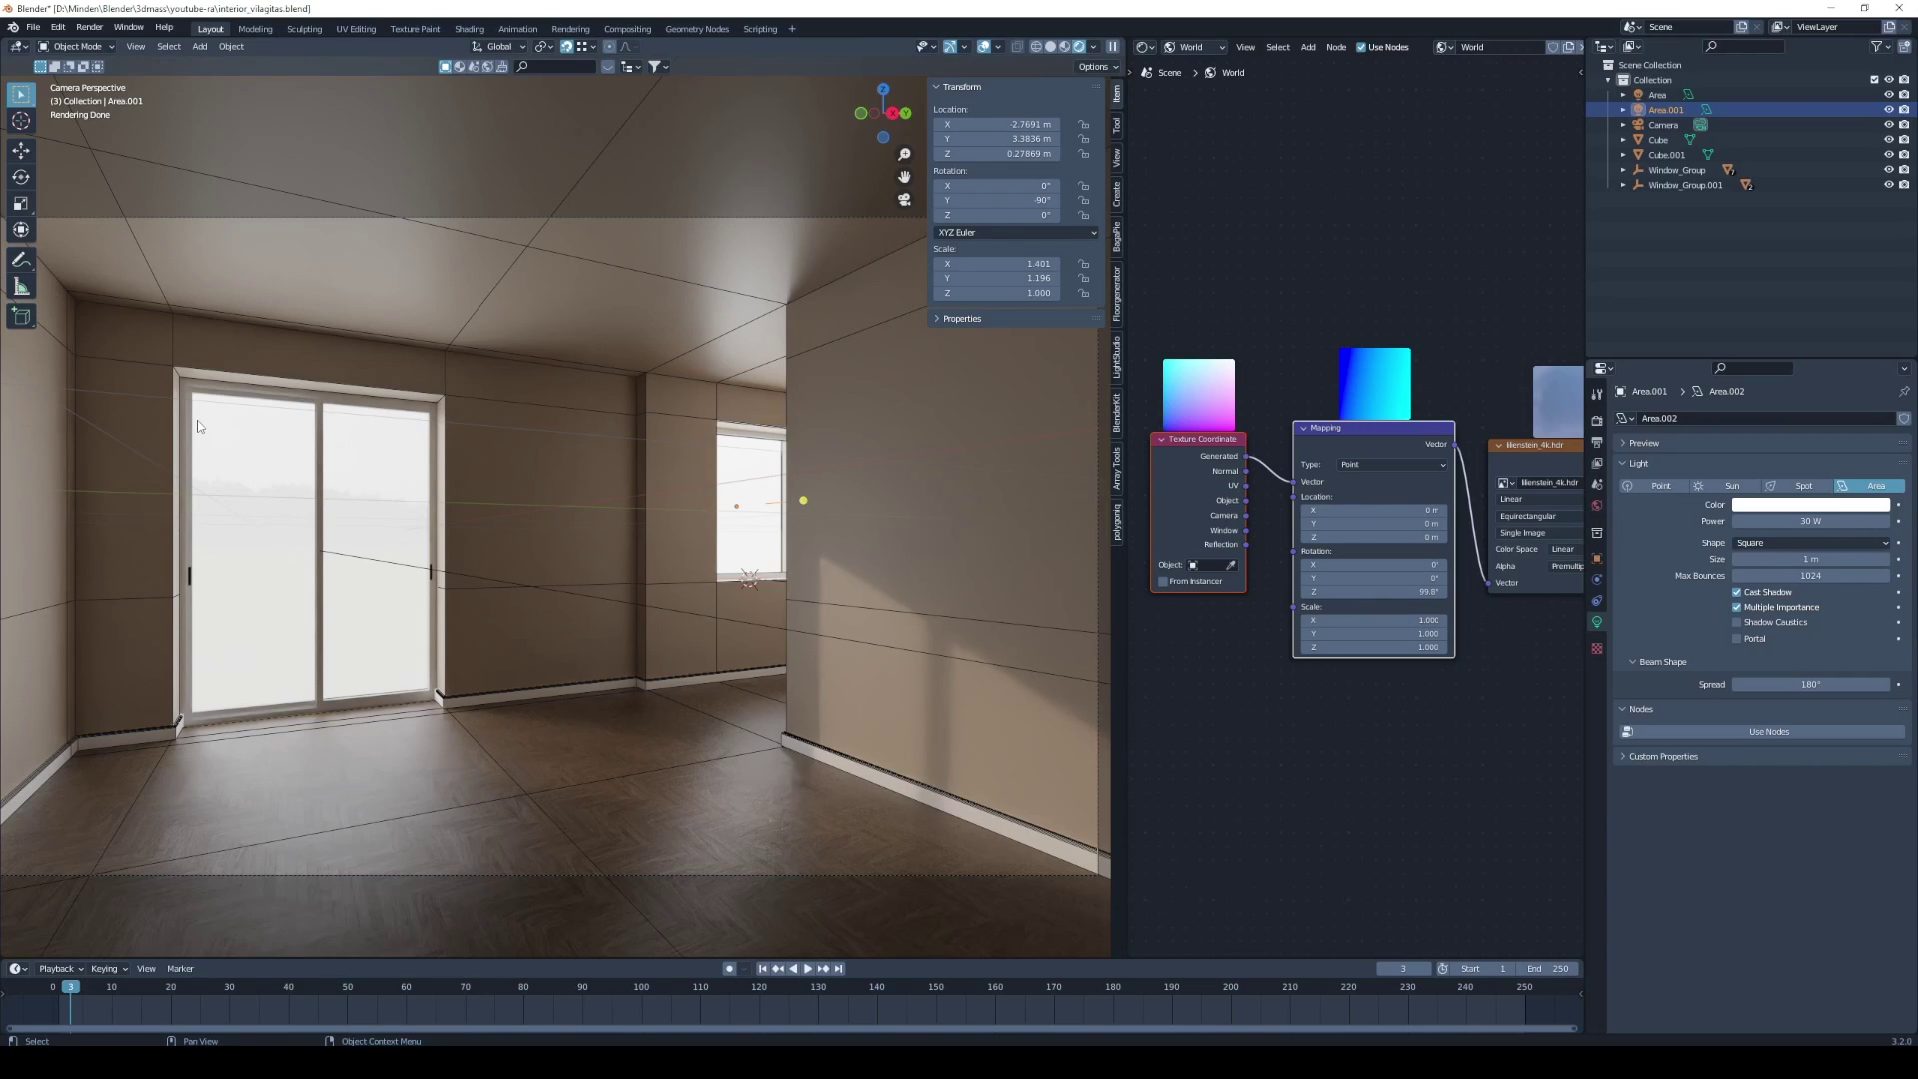
Disable Transmission and Glossy ray visibility on both window area lights, and hide viewport overlays.
left_click(1597, 562)
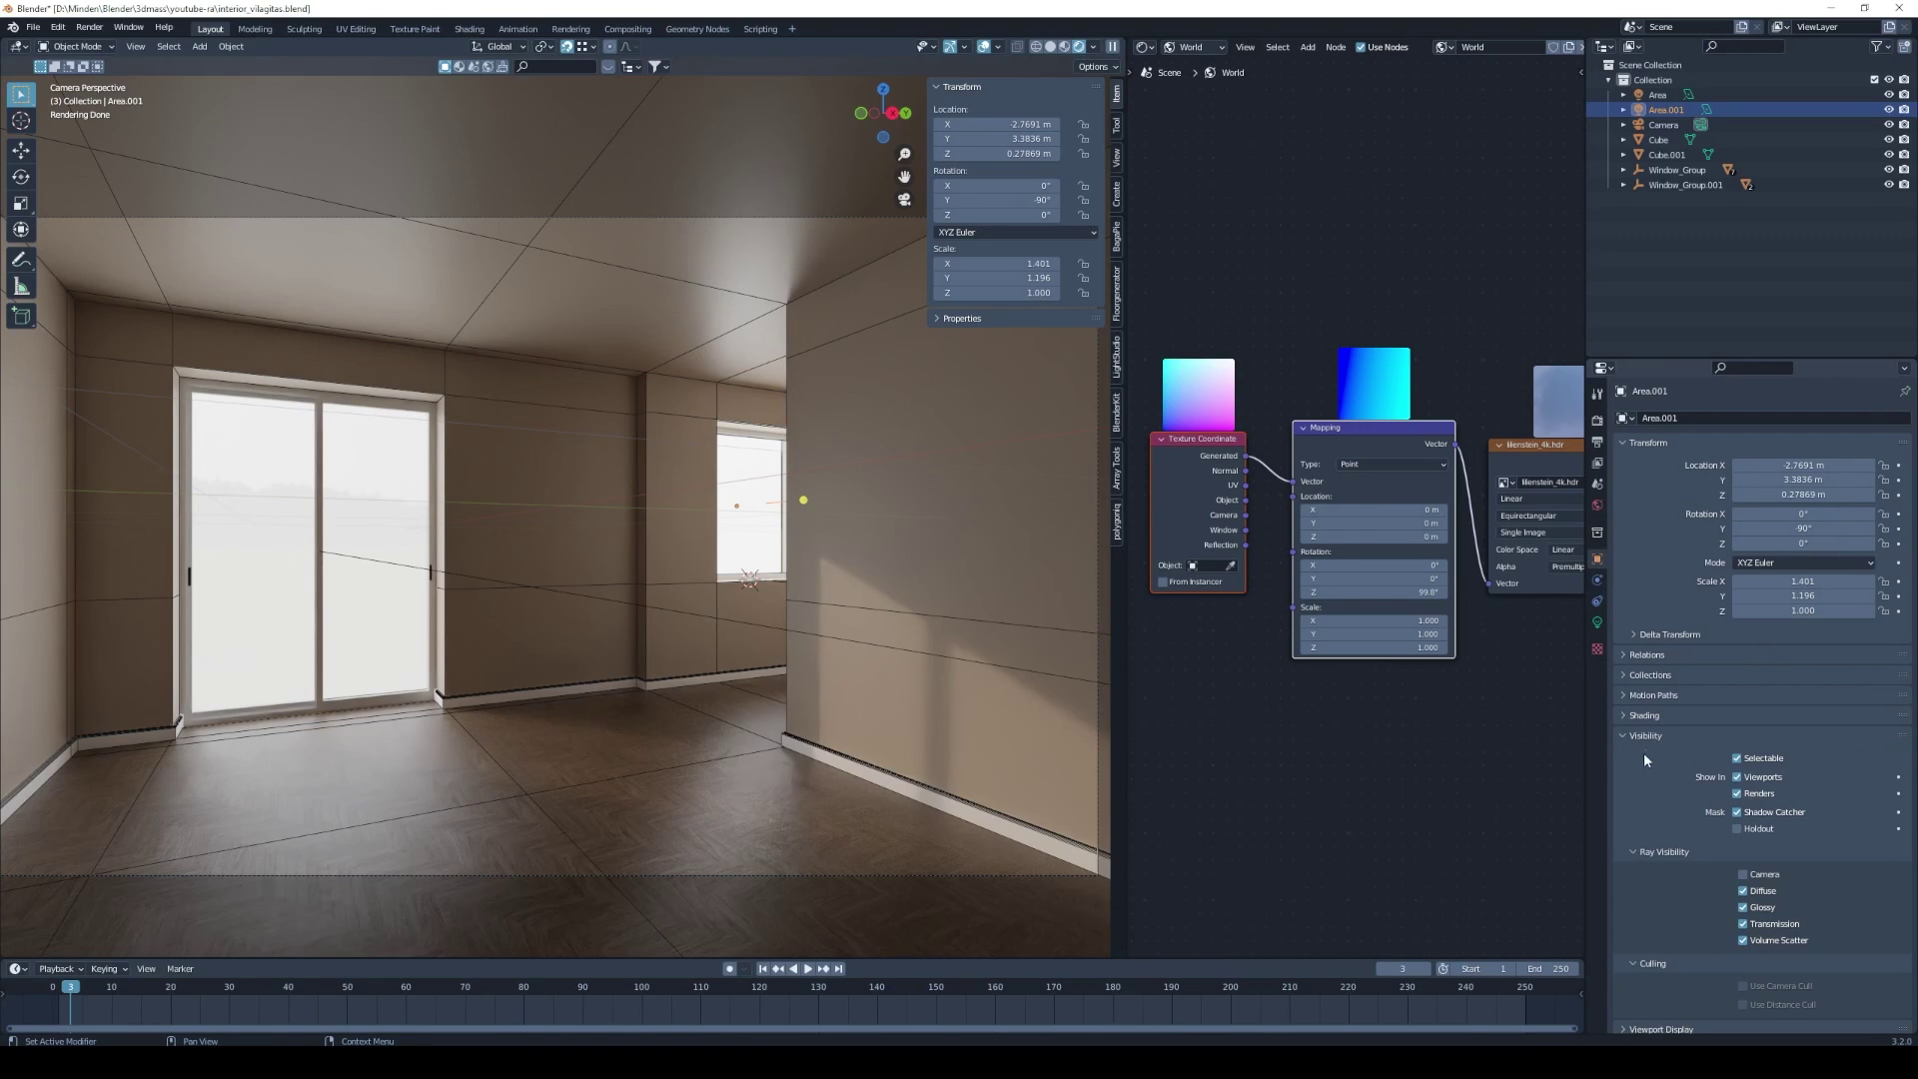
left_click(1744, 923)
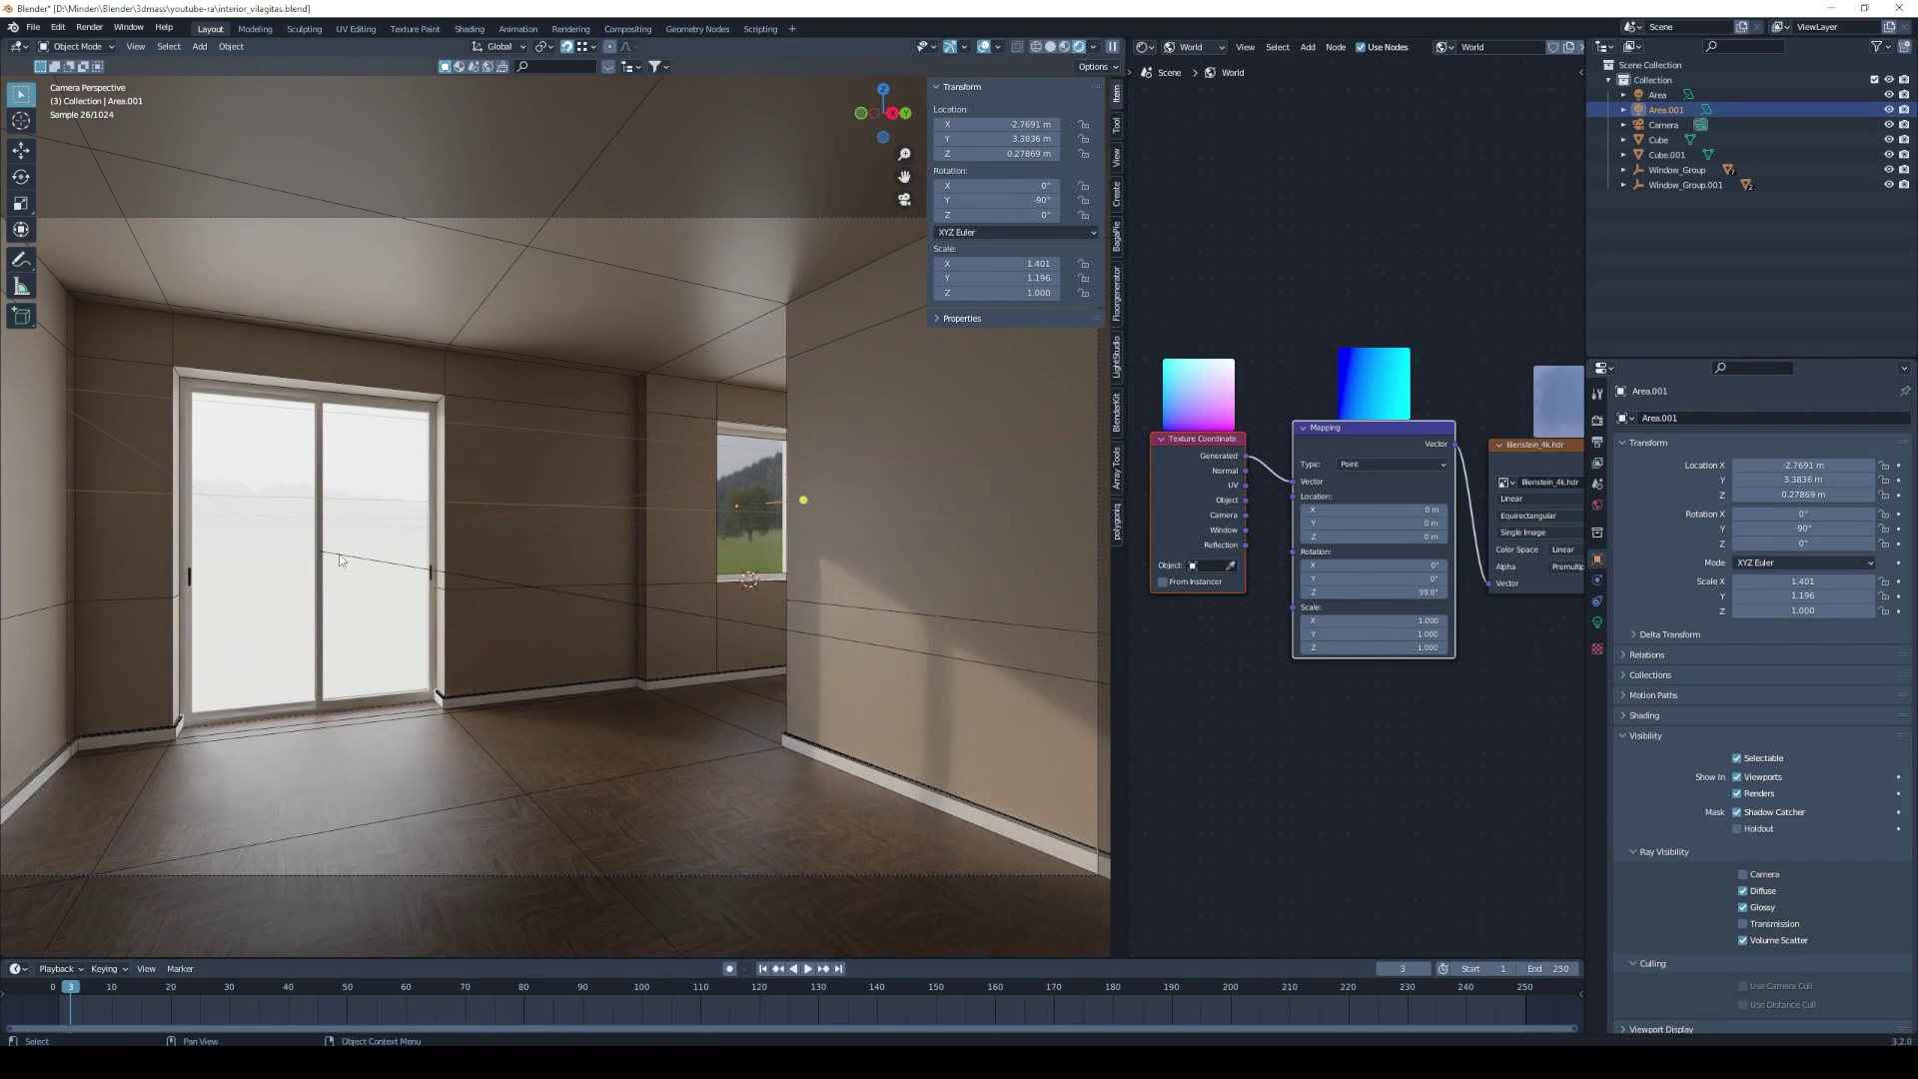
left_click(324, 553)
left_click(1743, 923)
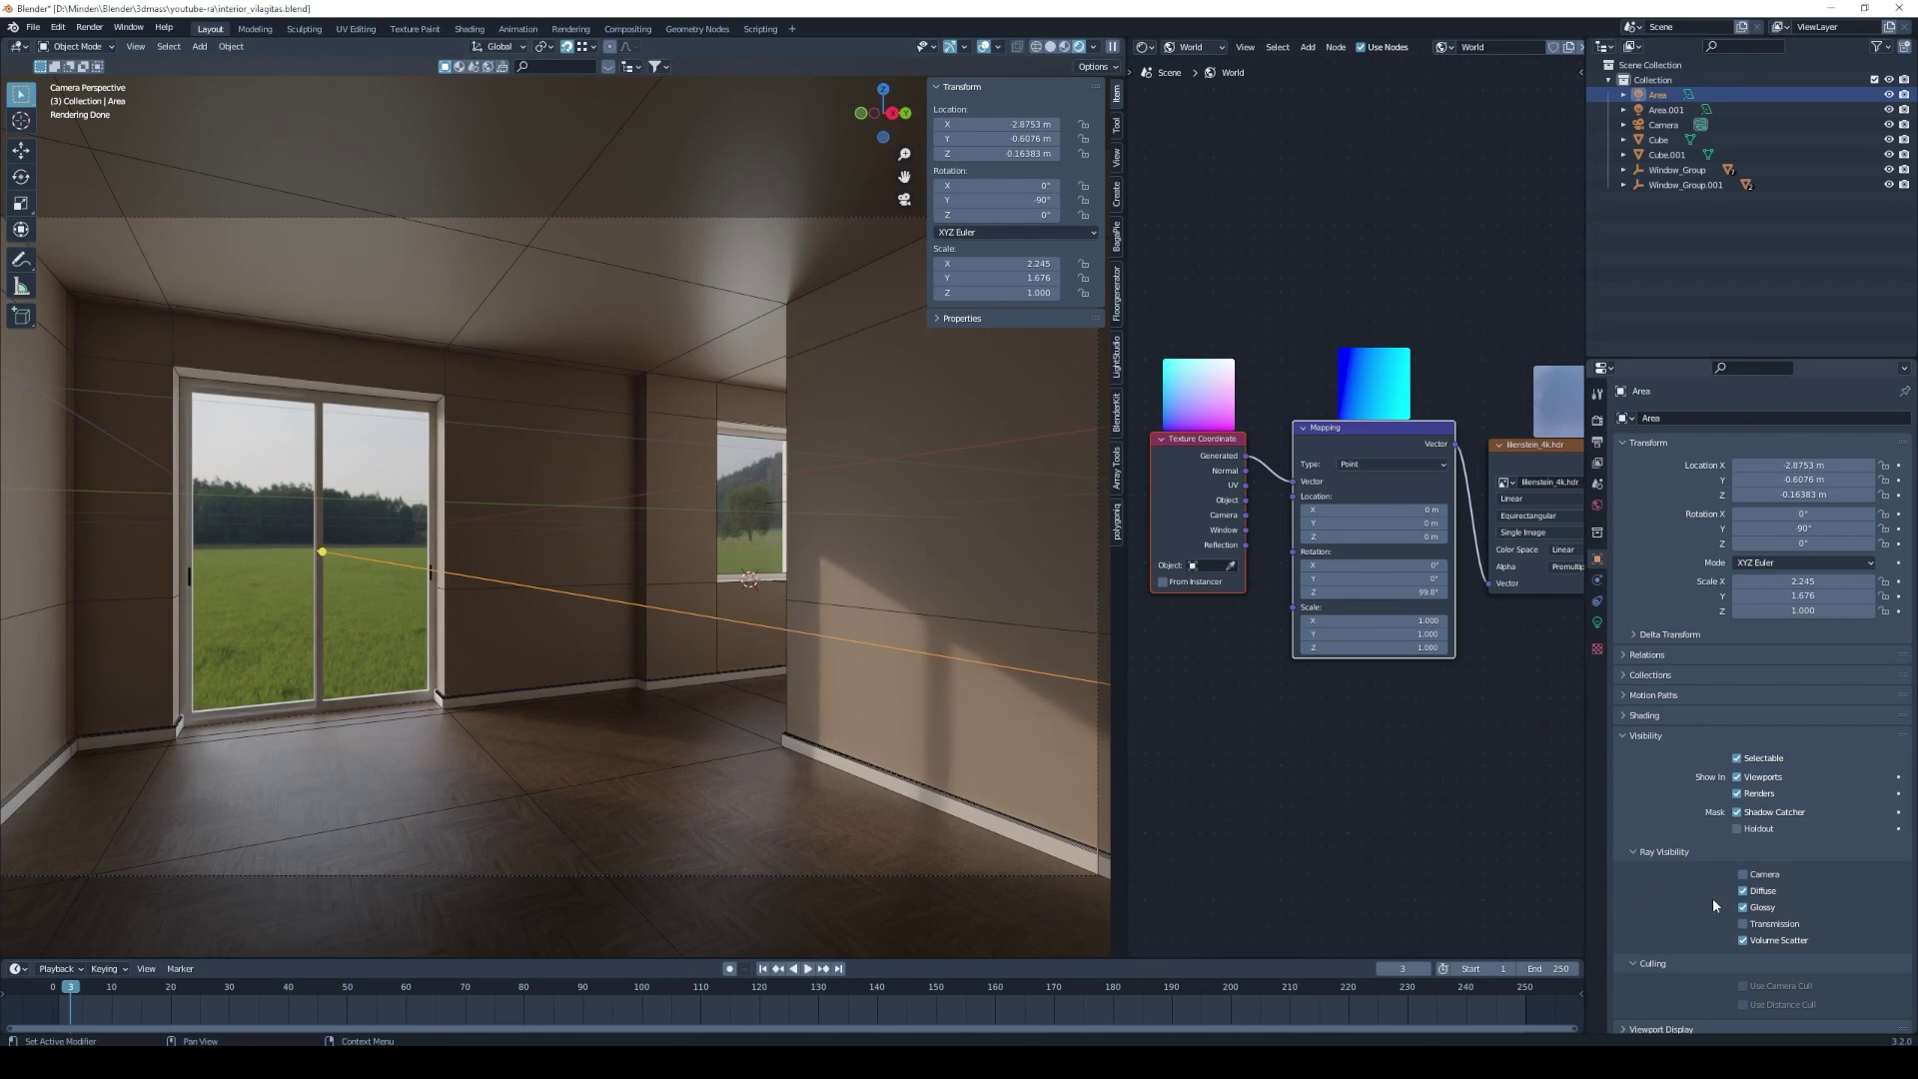
left_click(1743, 907)
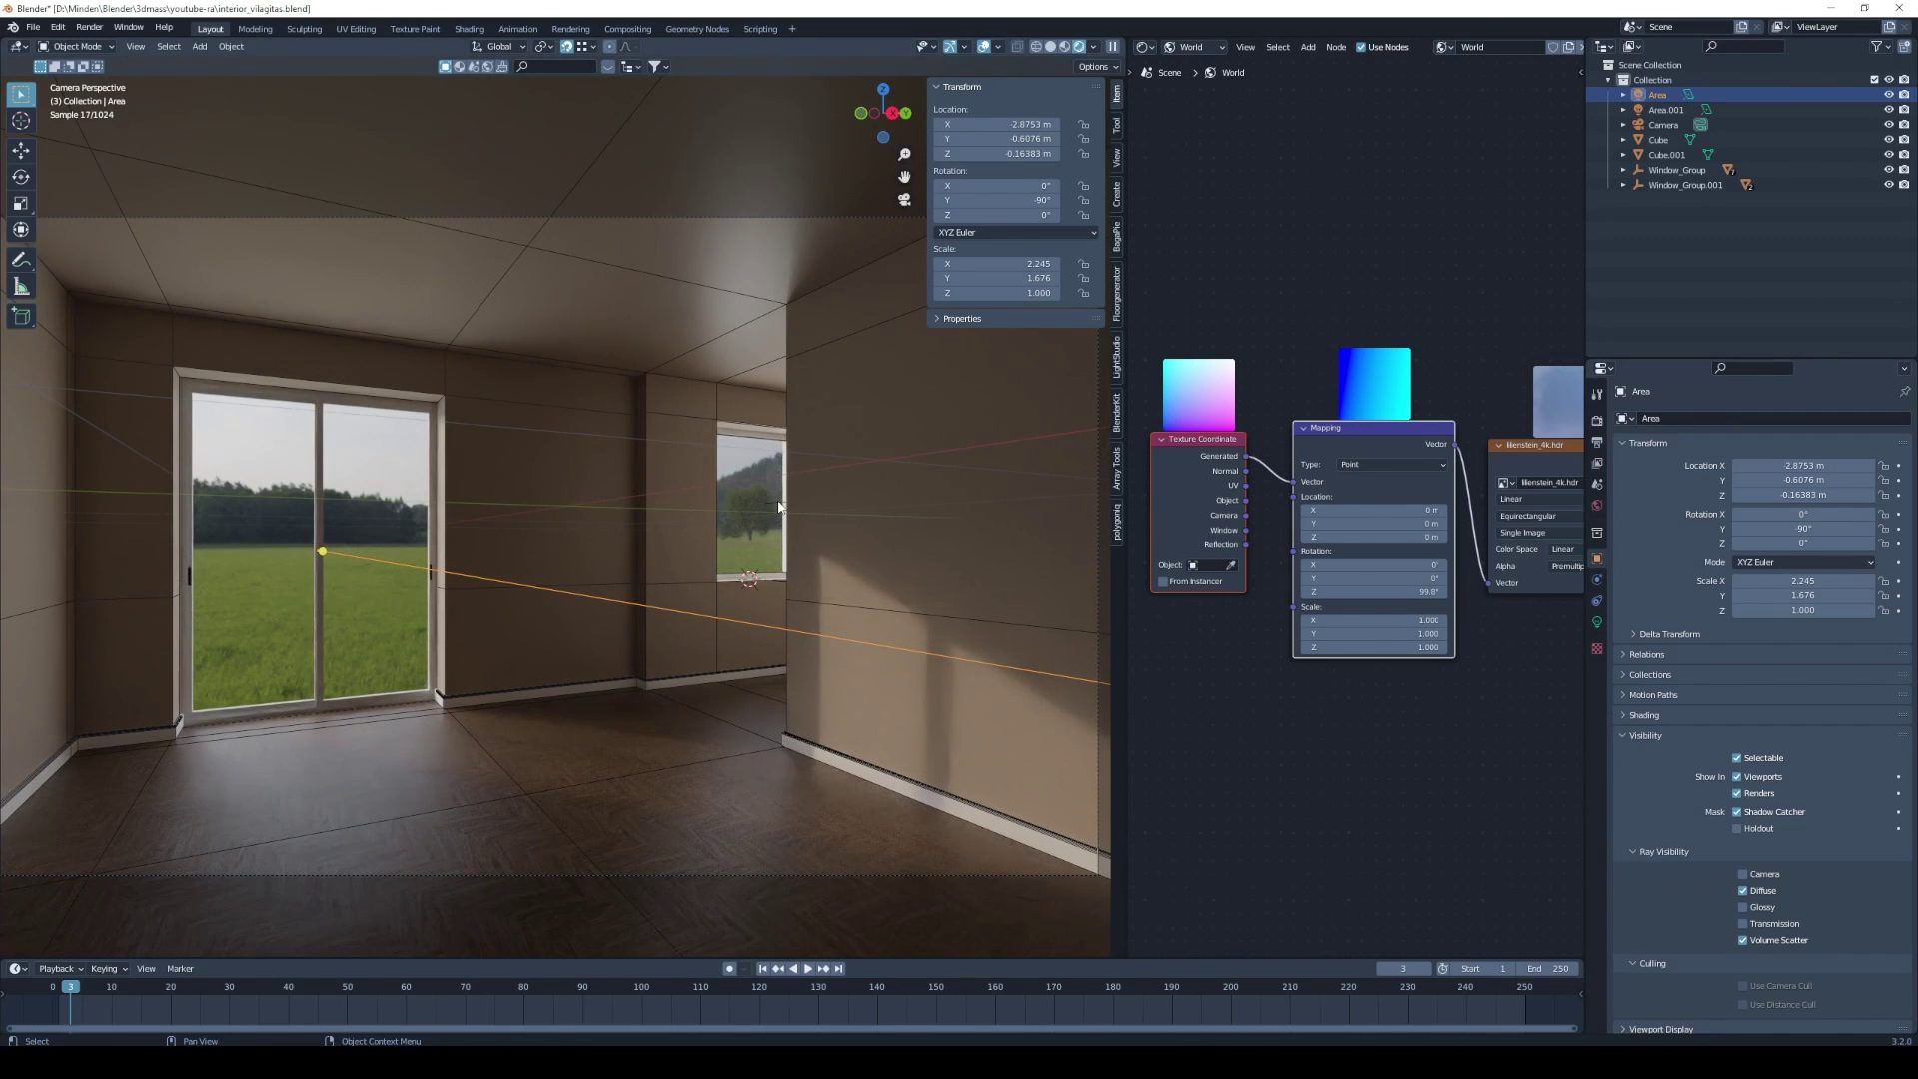
left_click(784, 508)
left_click(1743, 907)
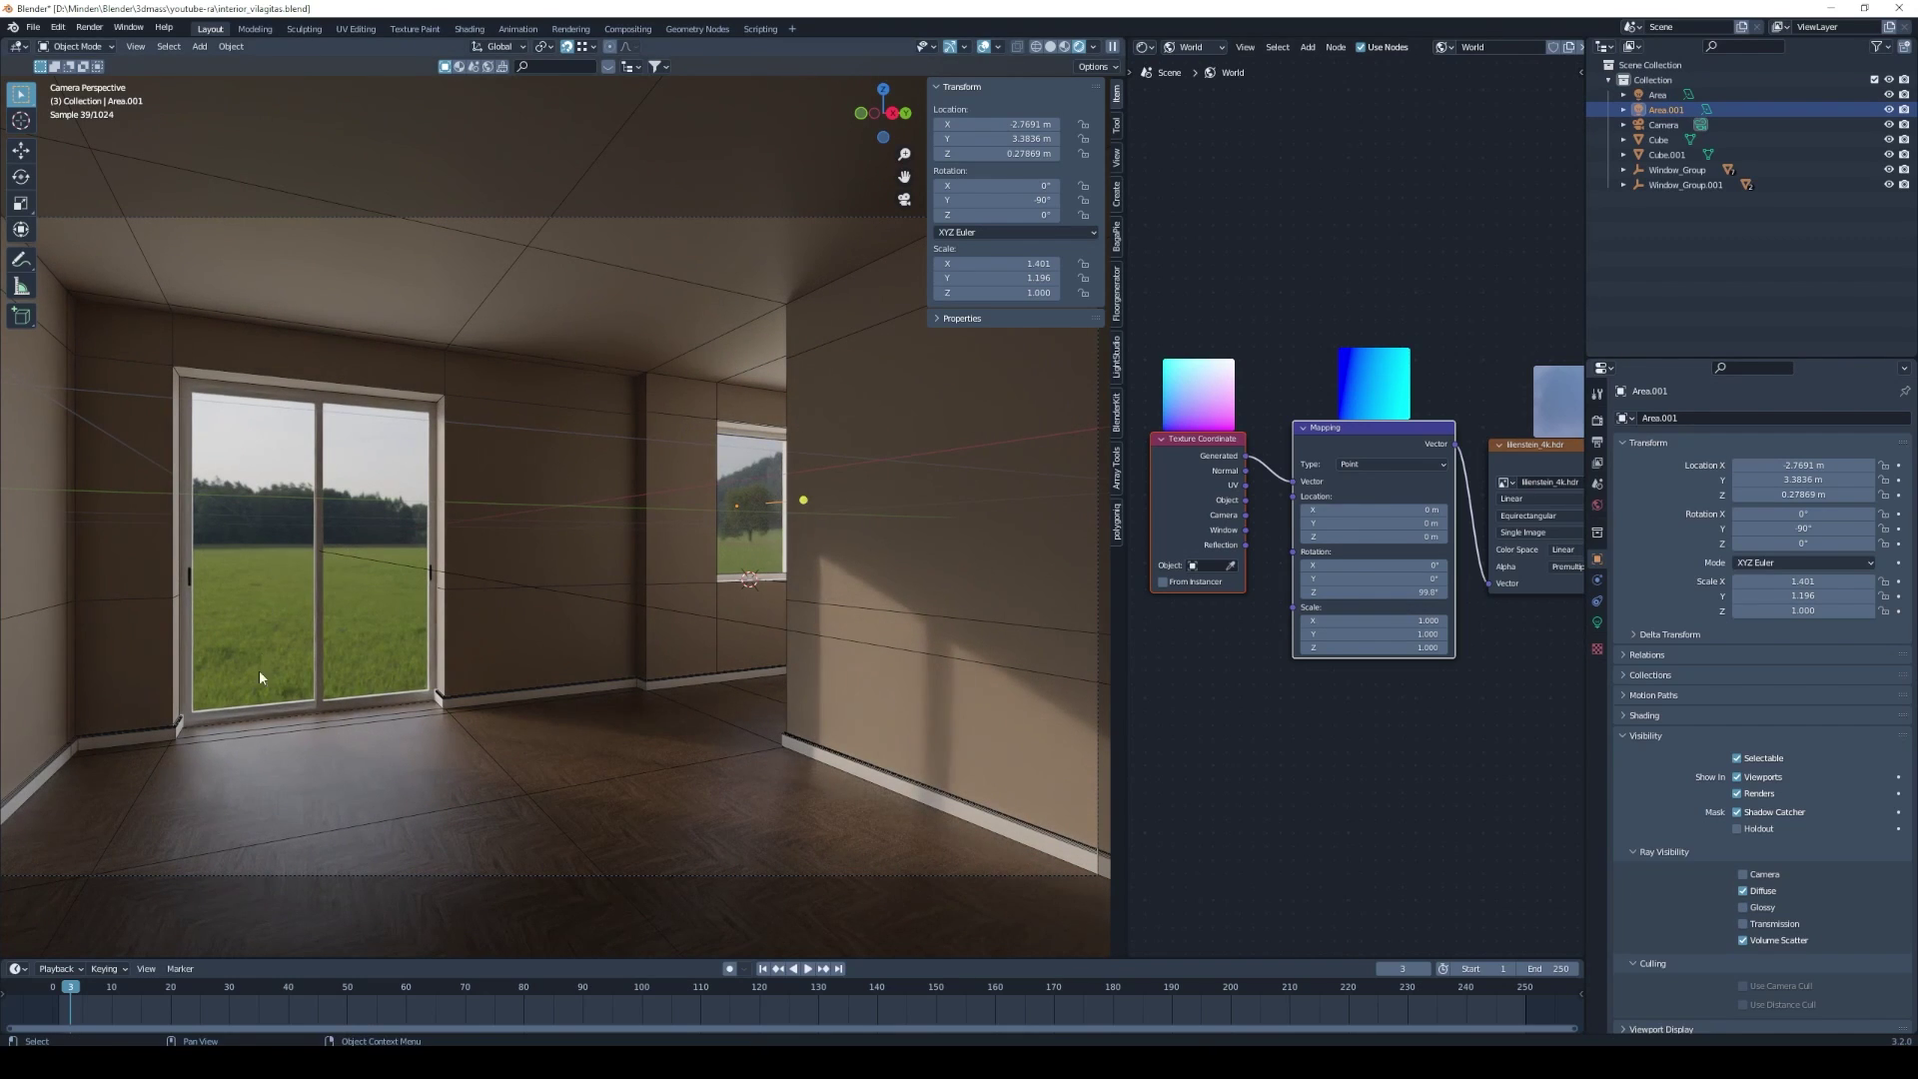
left_click(984, 46)
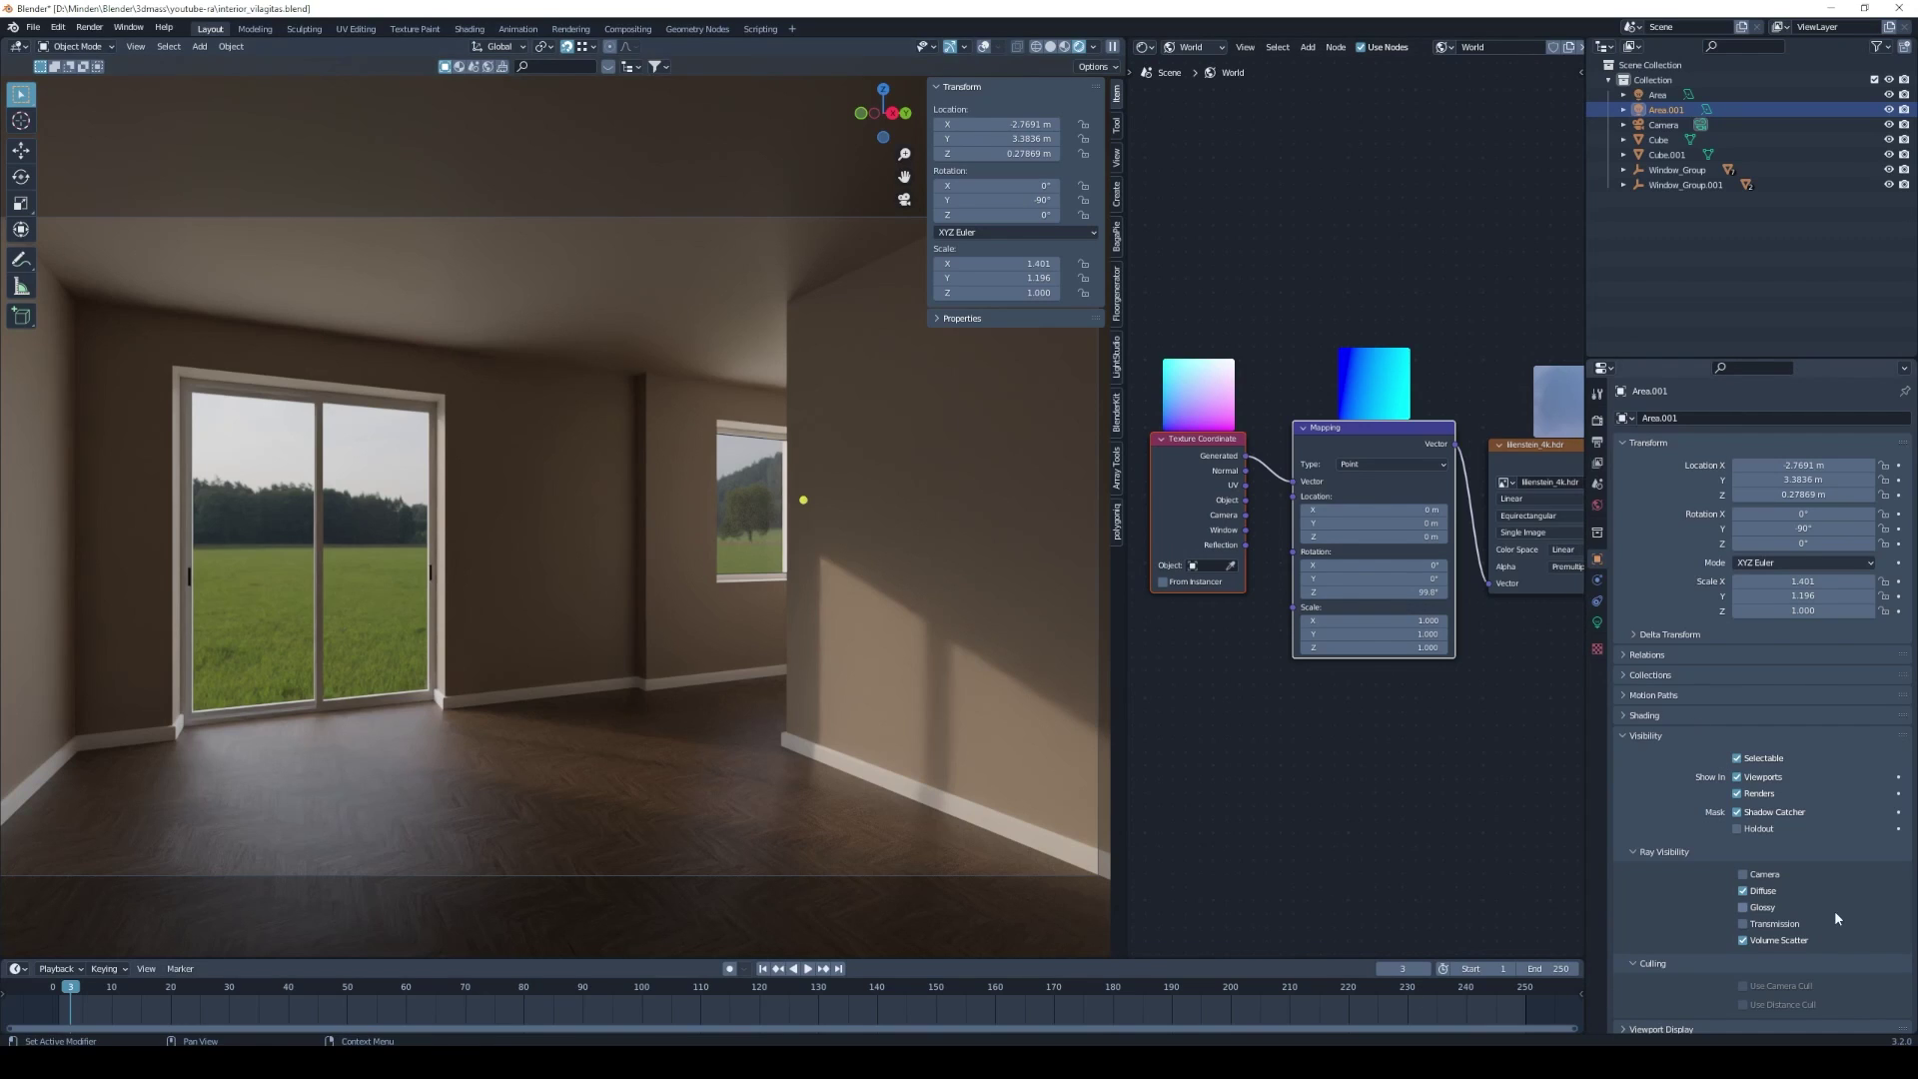
scroll(1898, 588, "down", 1)
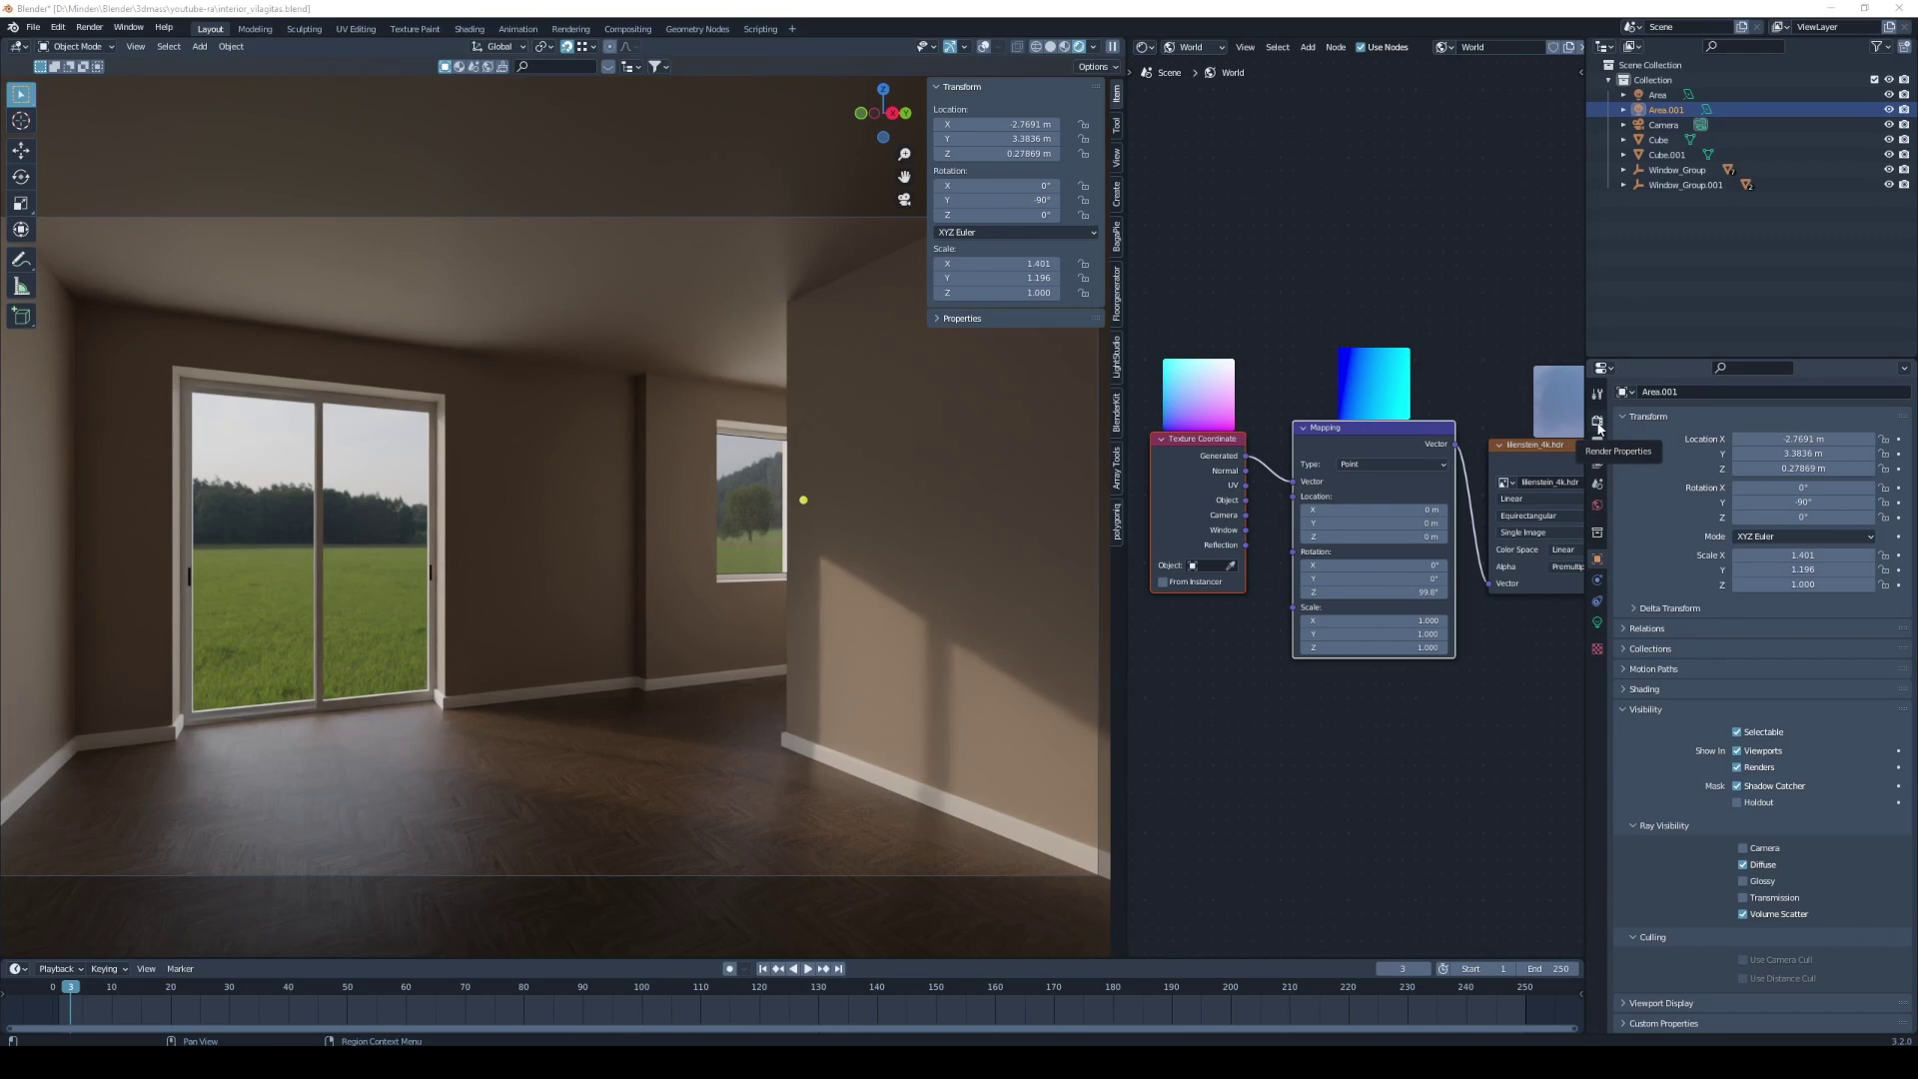
Raise the Filmic exposure and apply the Medium High Contrast look in Color Management.
left_click(1598, 423)
scroll(1626, 842, "down", 5)
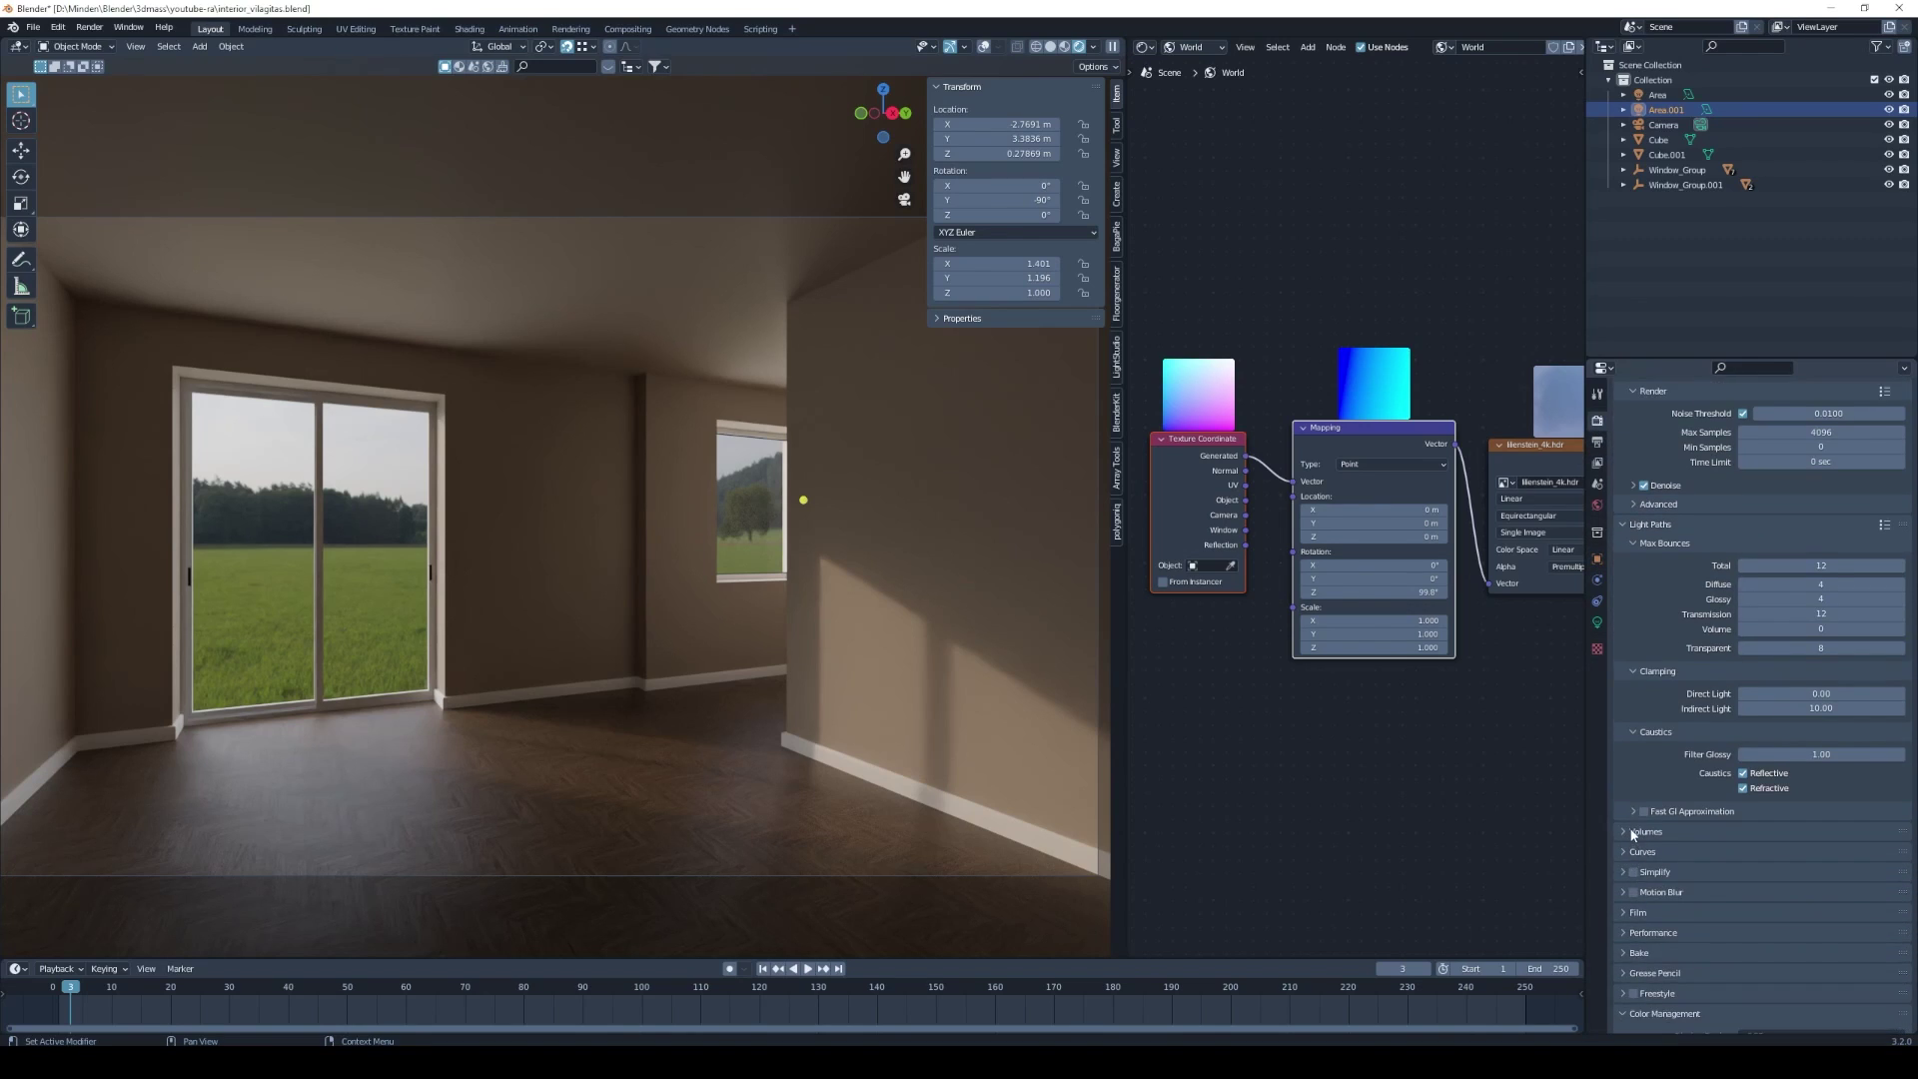
scroll(1626, 842, "down", 3)
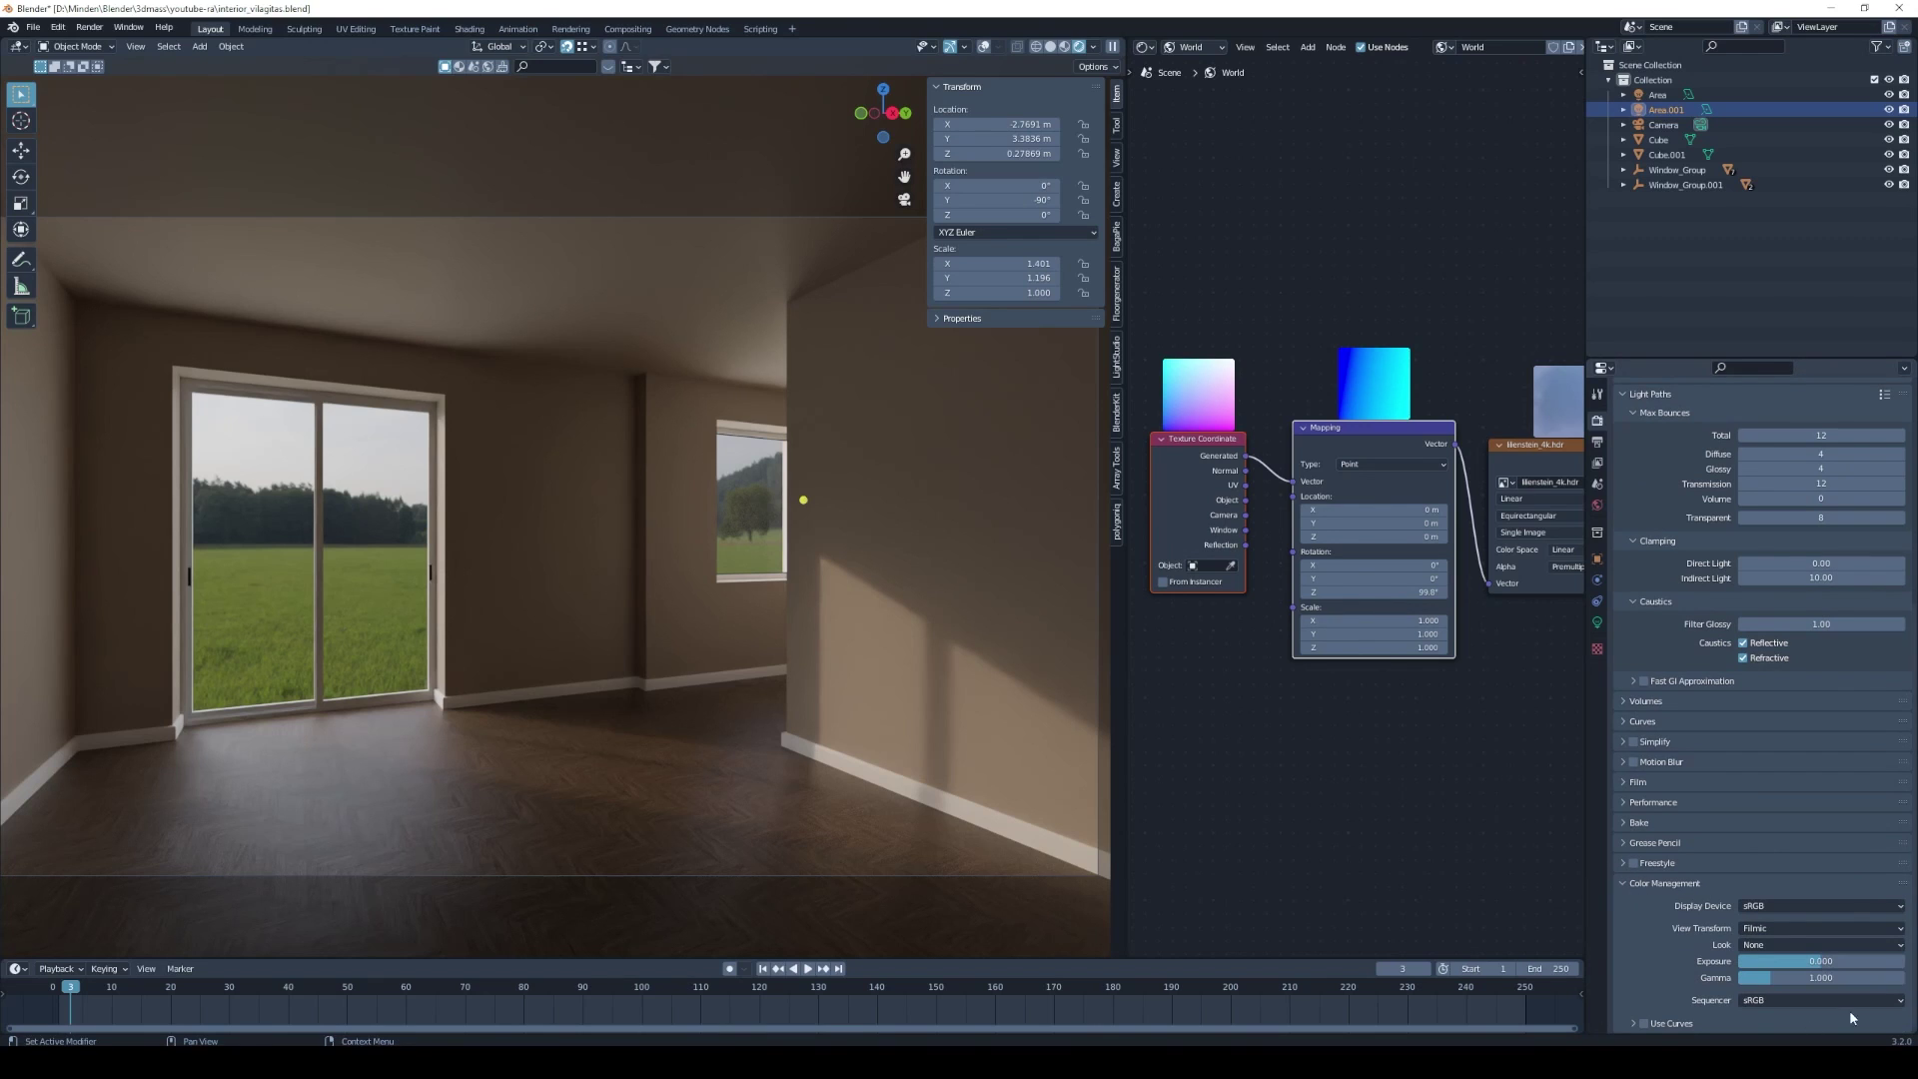
mouse_move(1820, 961)
left_mouse_down()
mouse_move(1858, 961)
mouse_move(1833, 961)
left_mouse_up()
left_click(1770, 945)
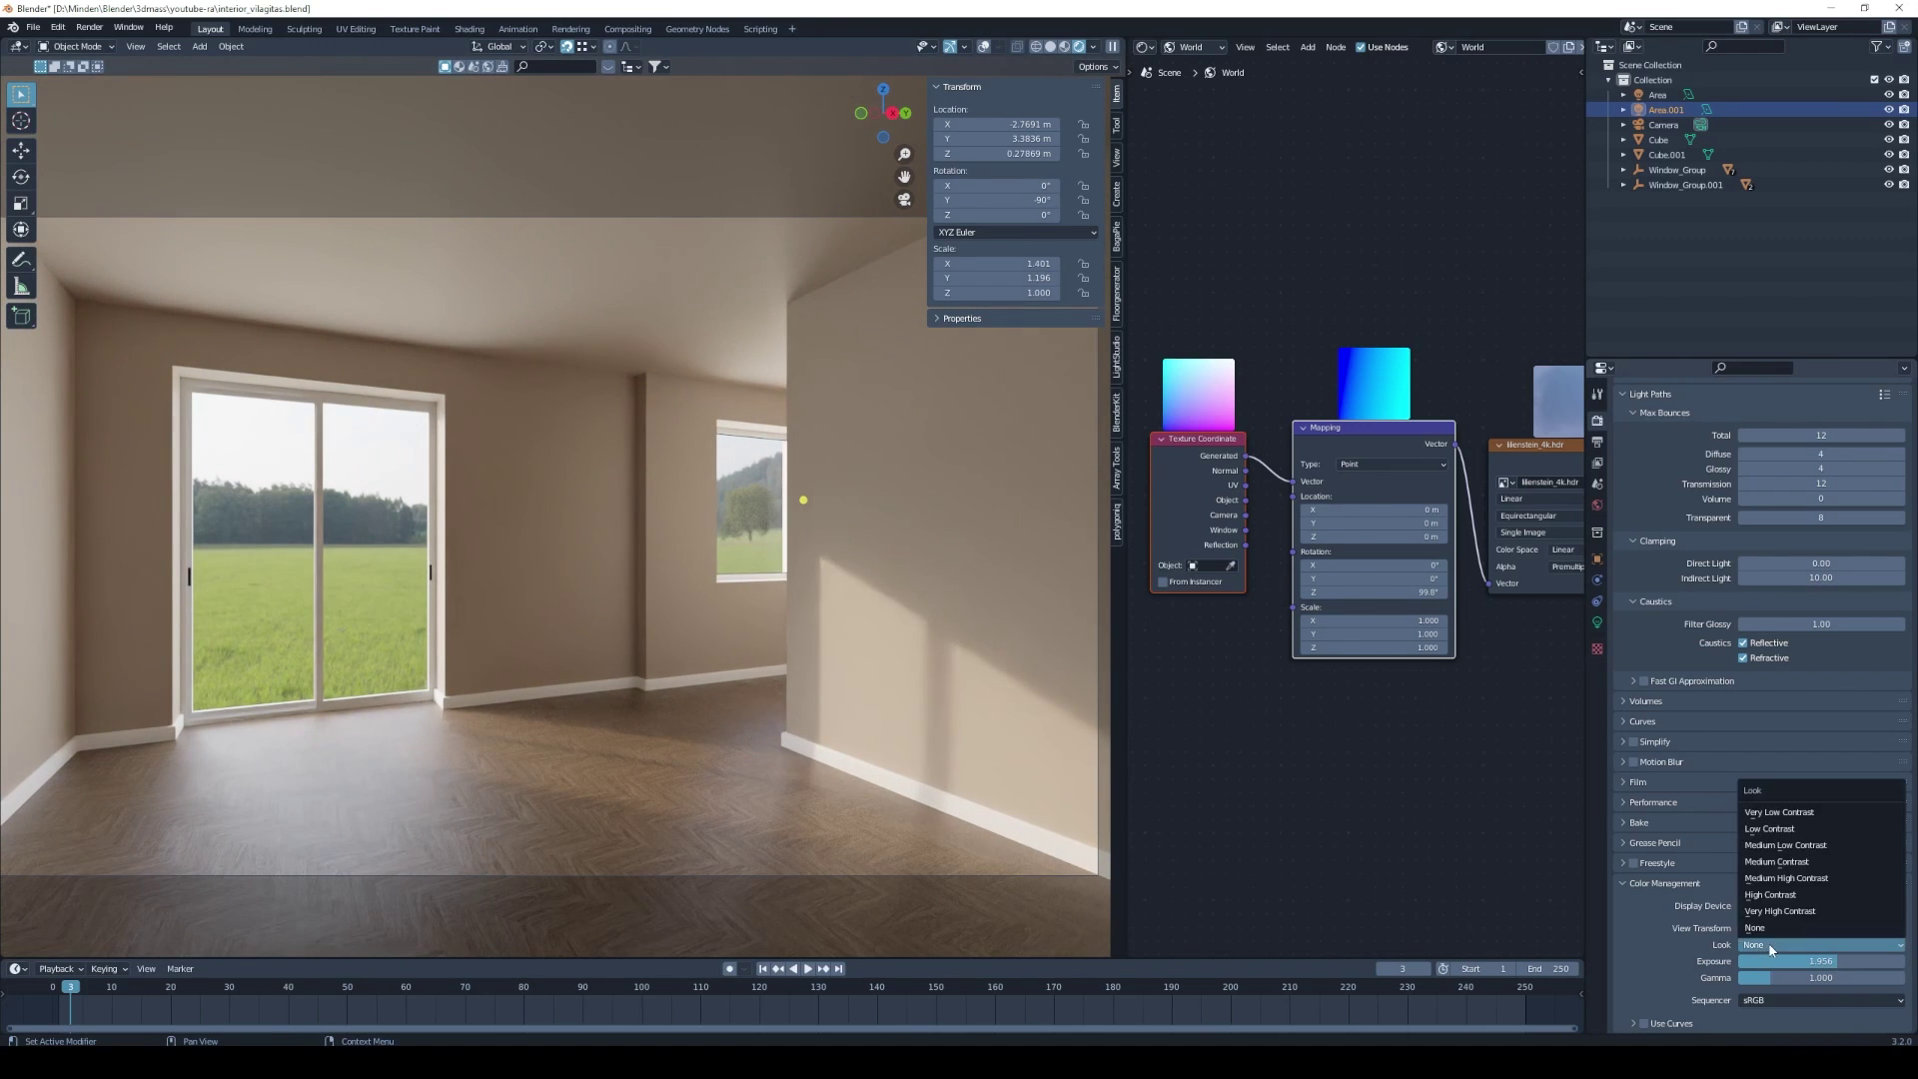
left_click(1805, 879)
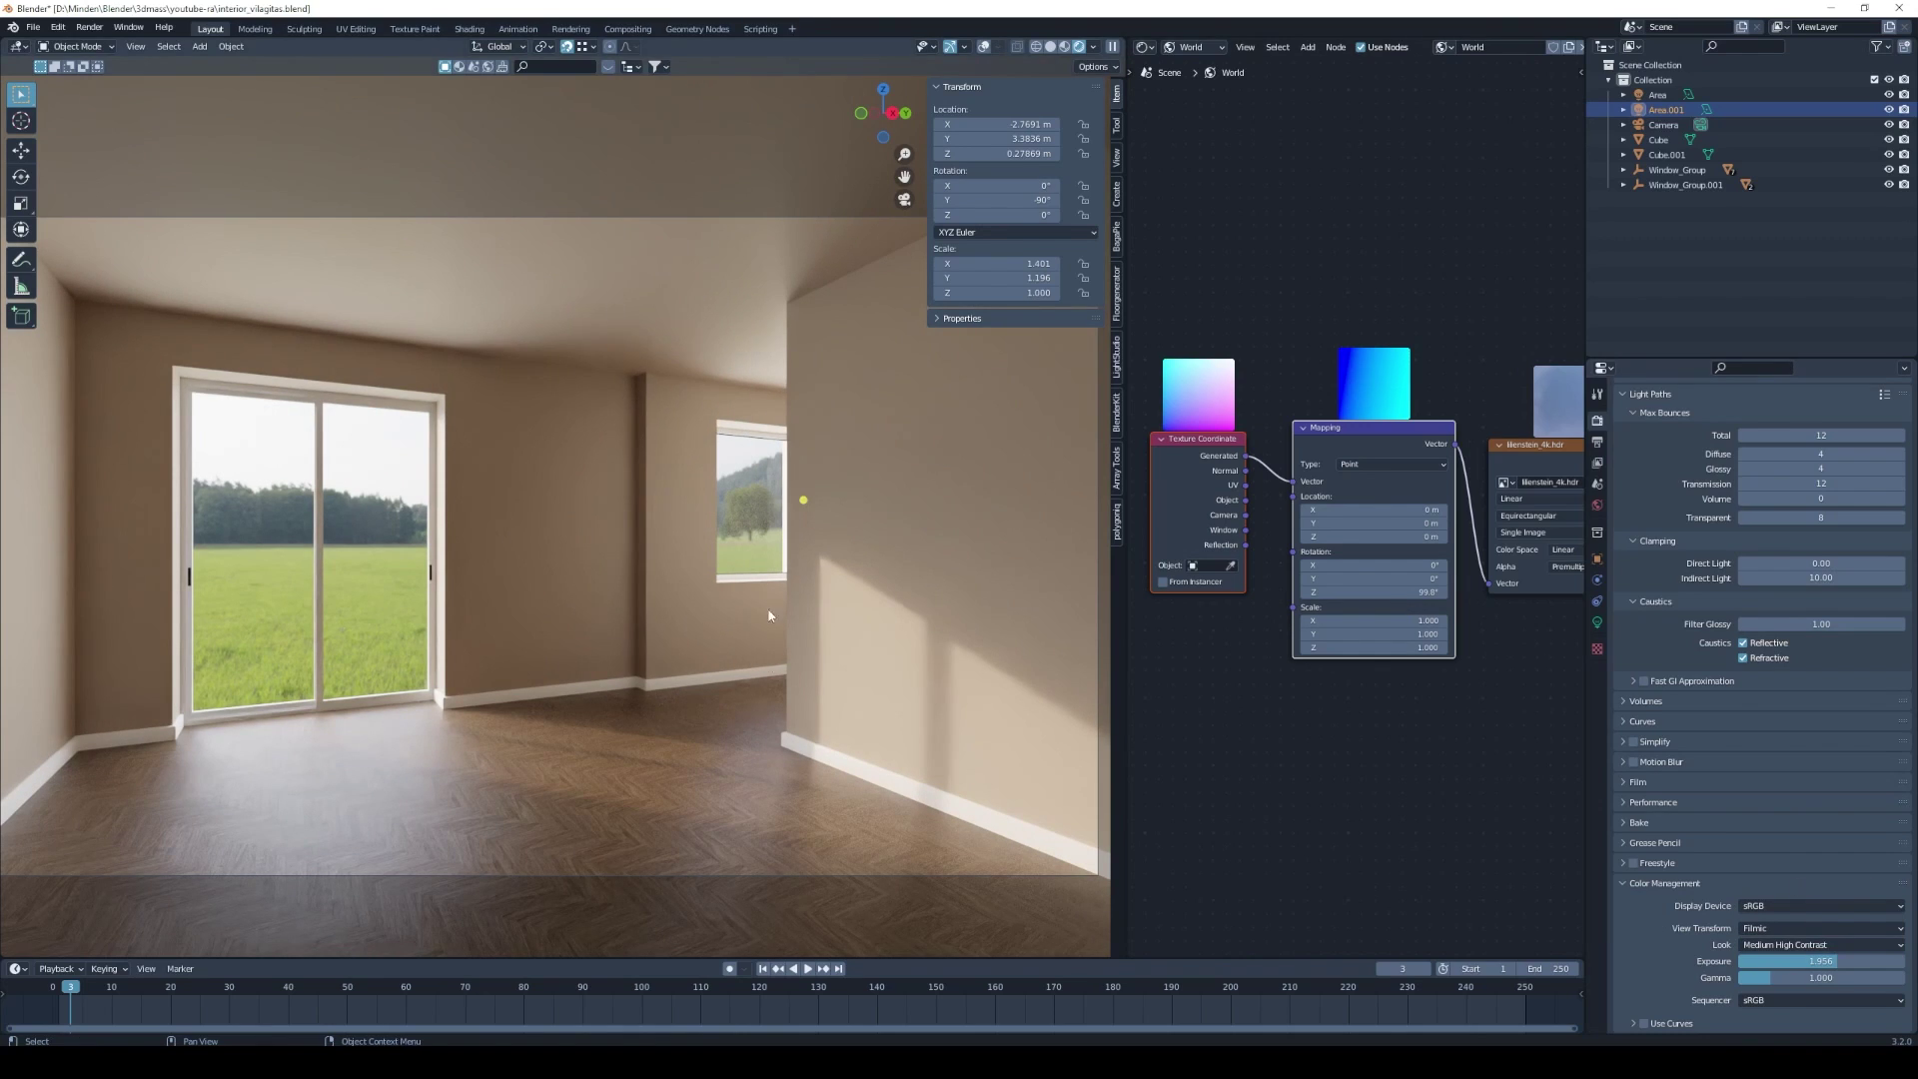
left_click(1782, 928)
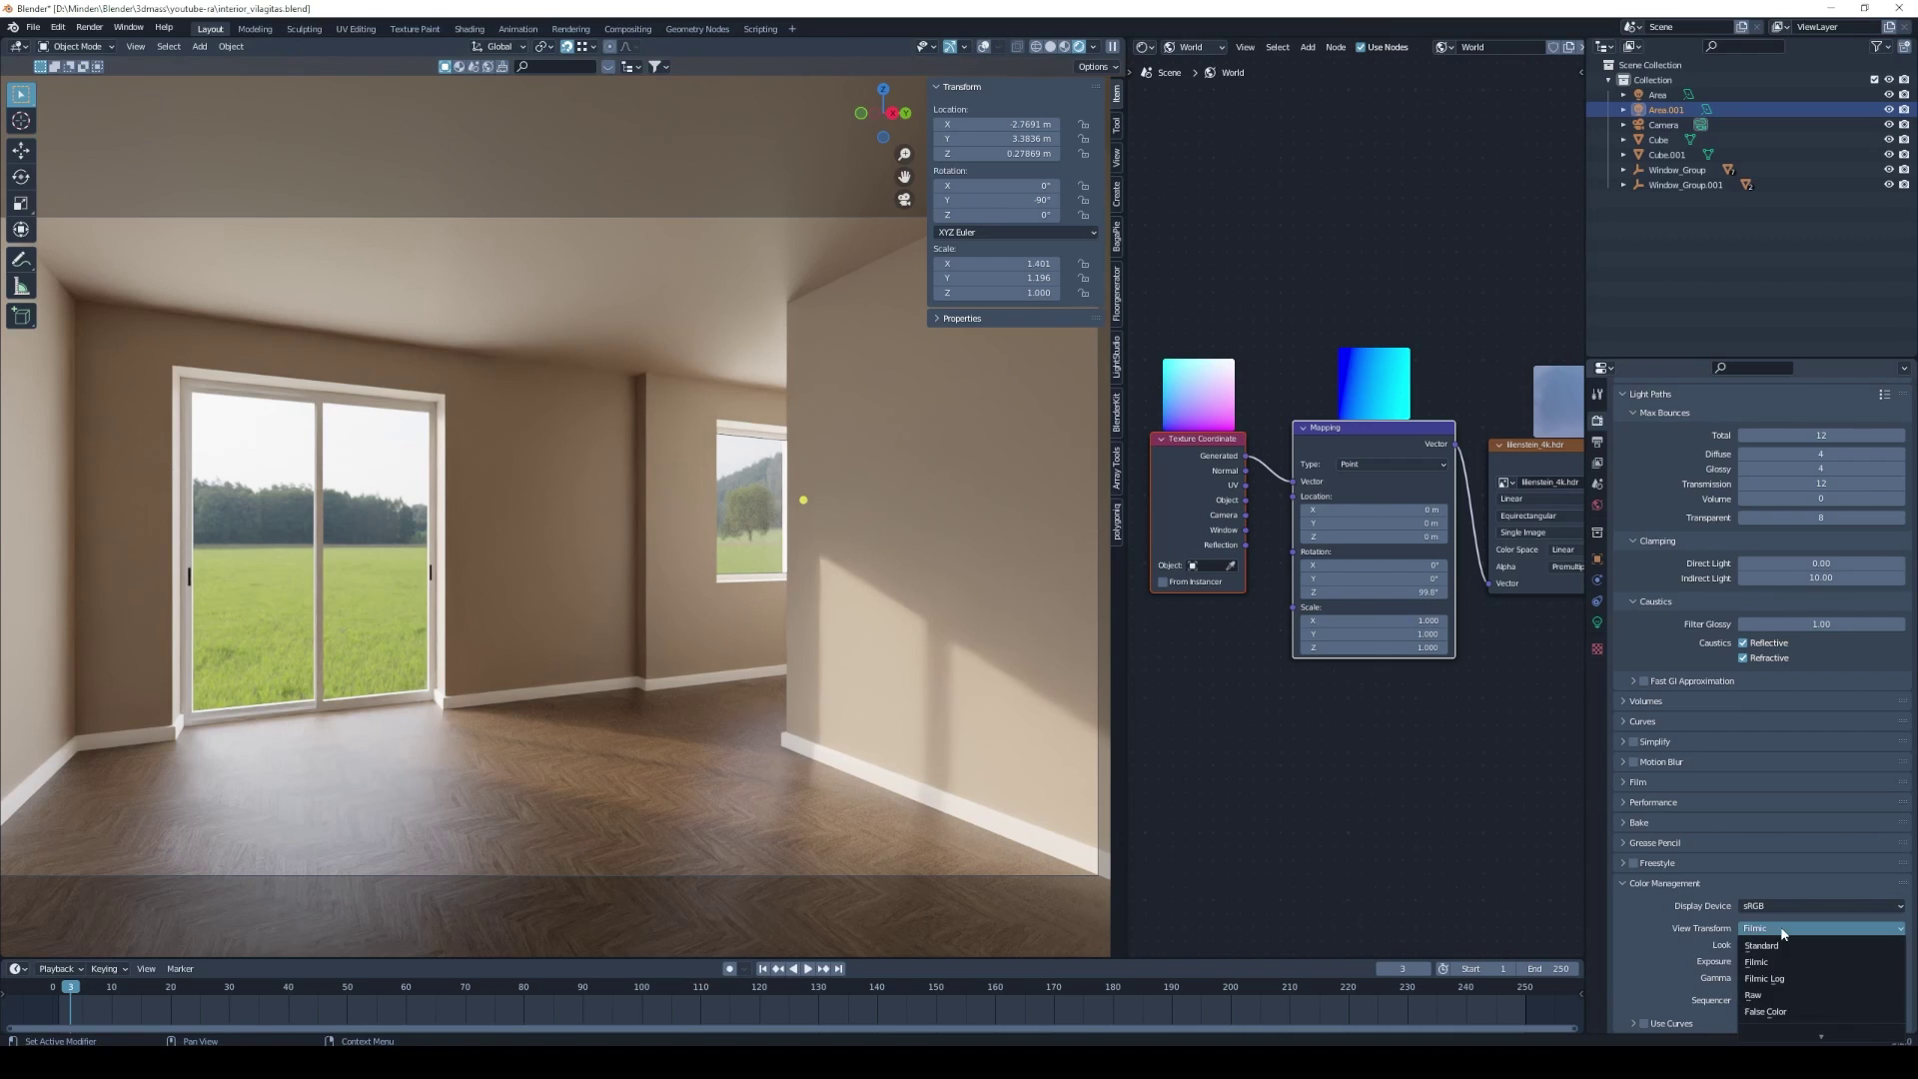
Check exposure with the False Color view transform and nudge the exposure slightly higher.
left_click(1779, 1012)
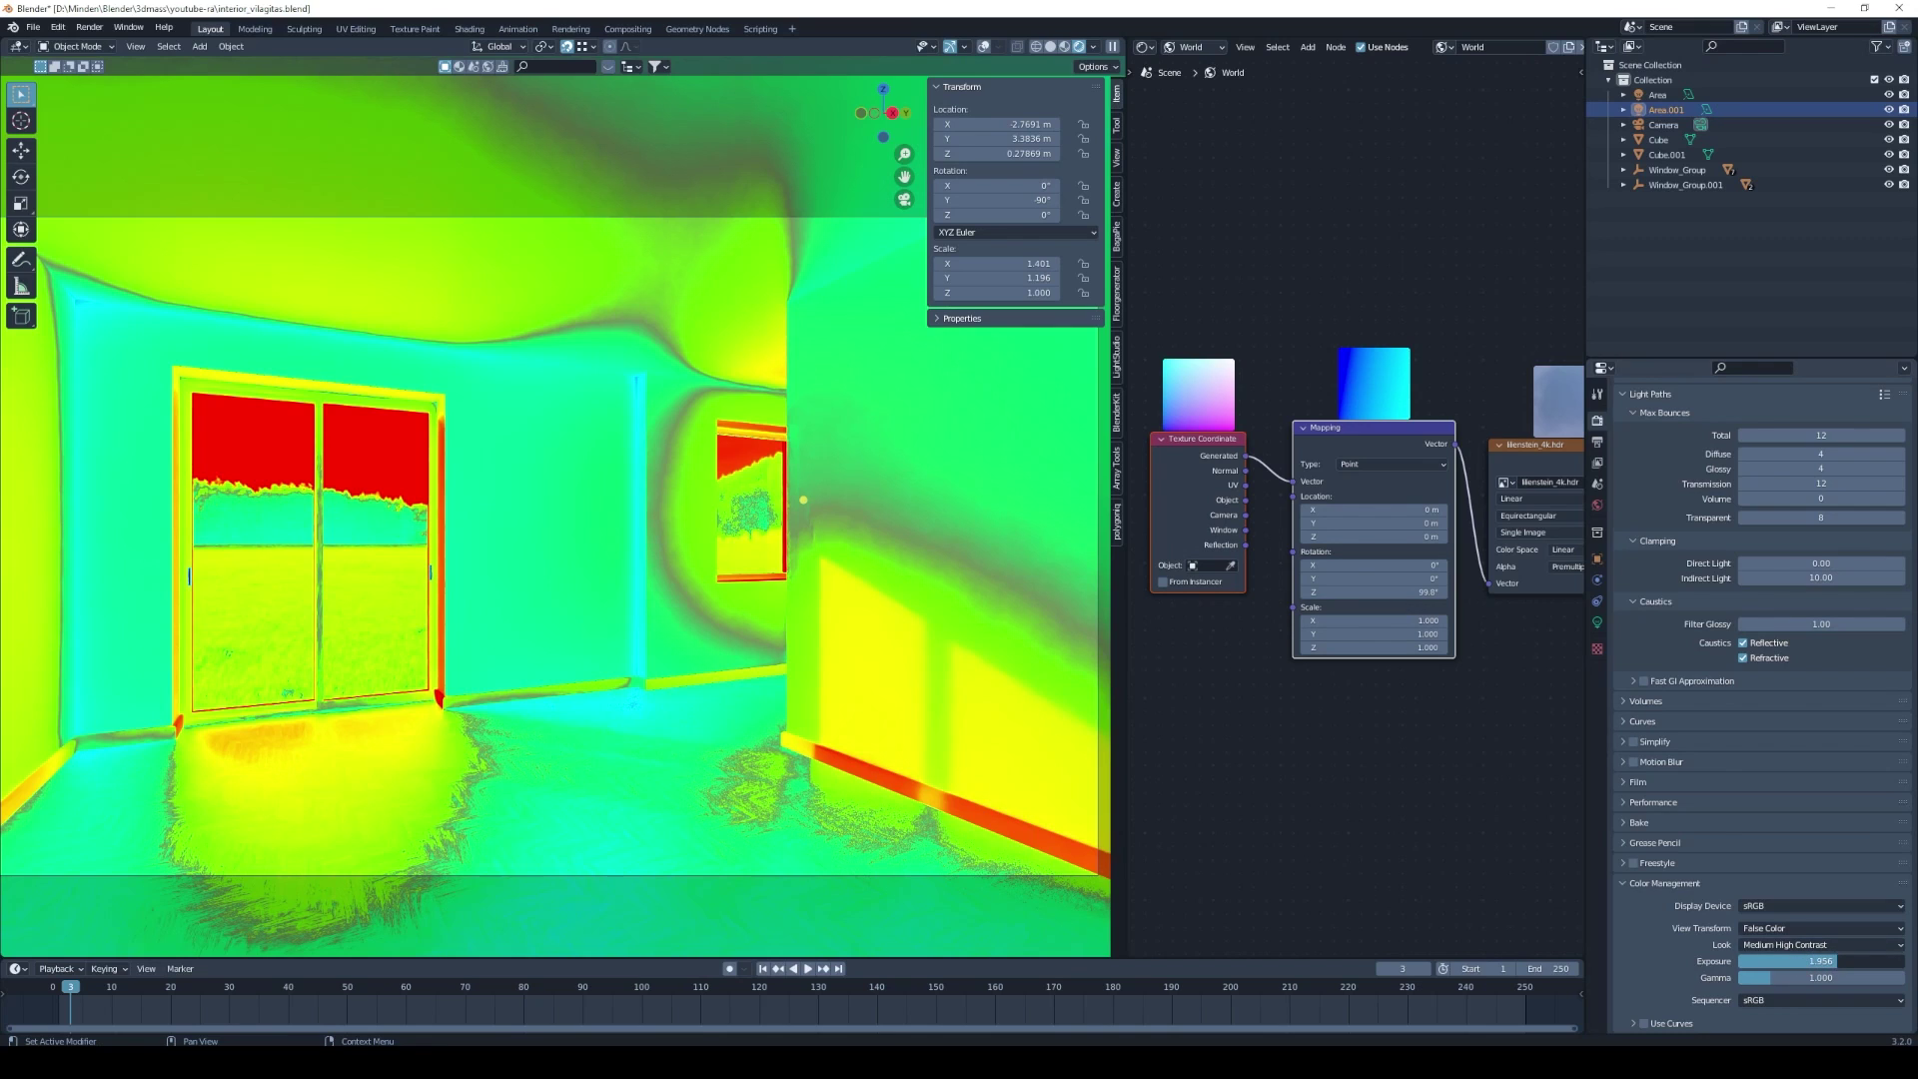
left_click_drag(1821, 961, 1830, 961)
left_click(1816, 932)
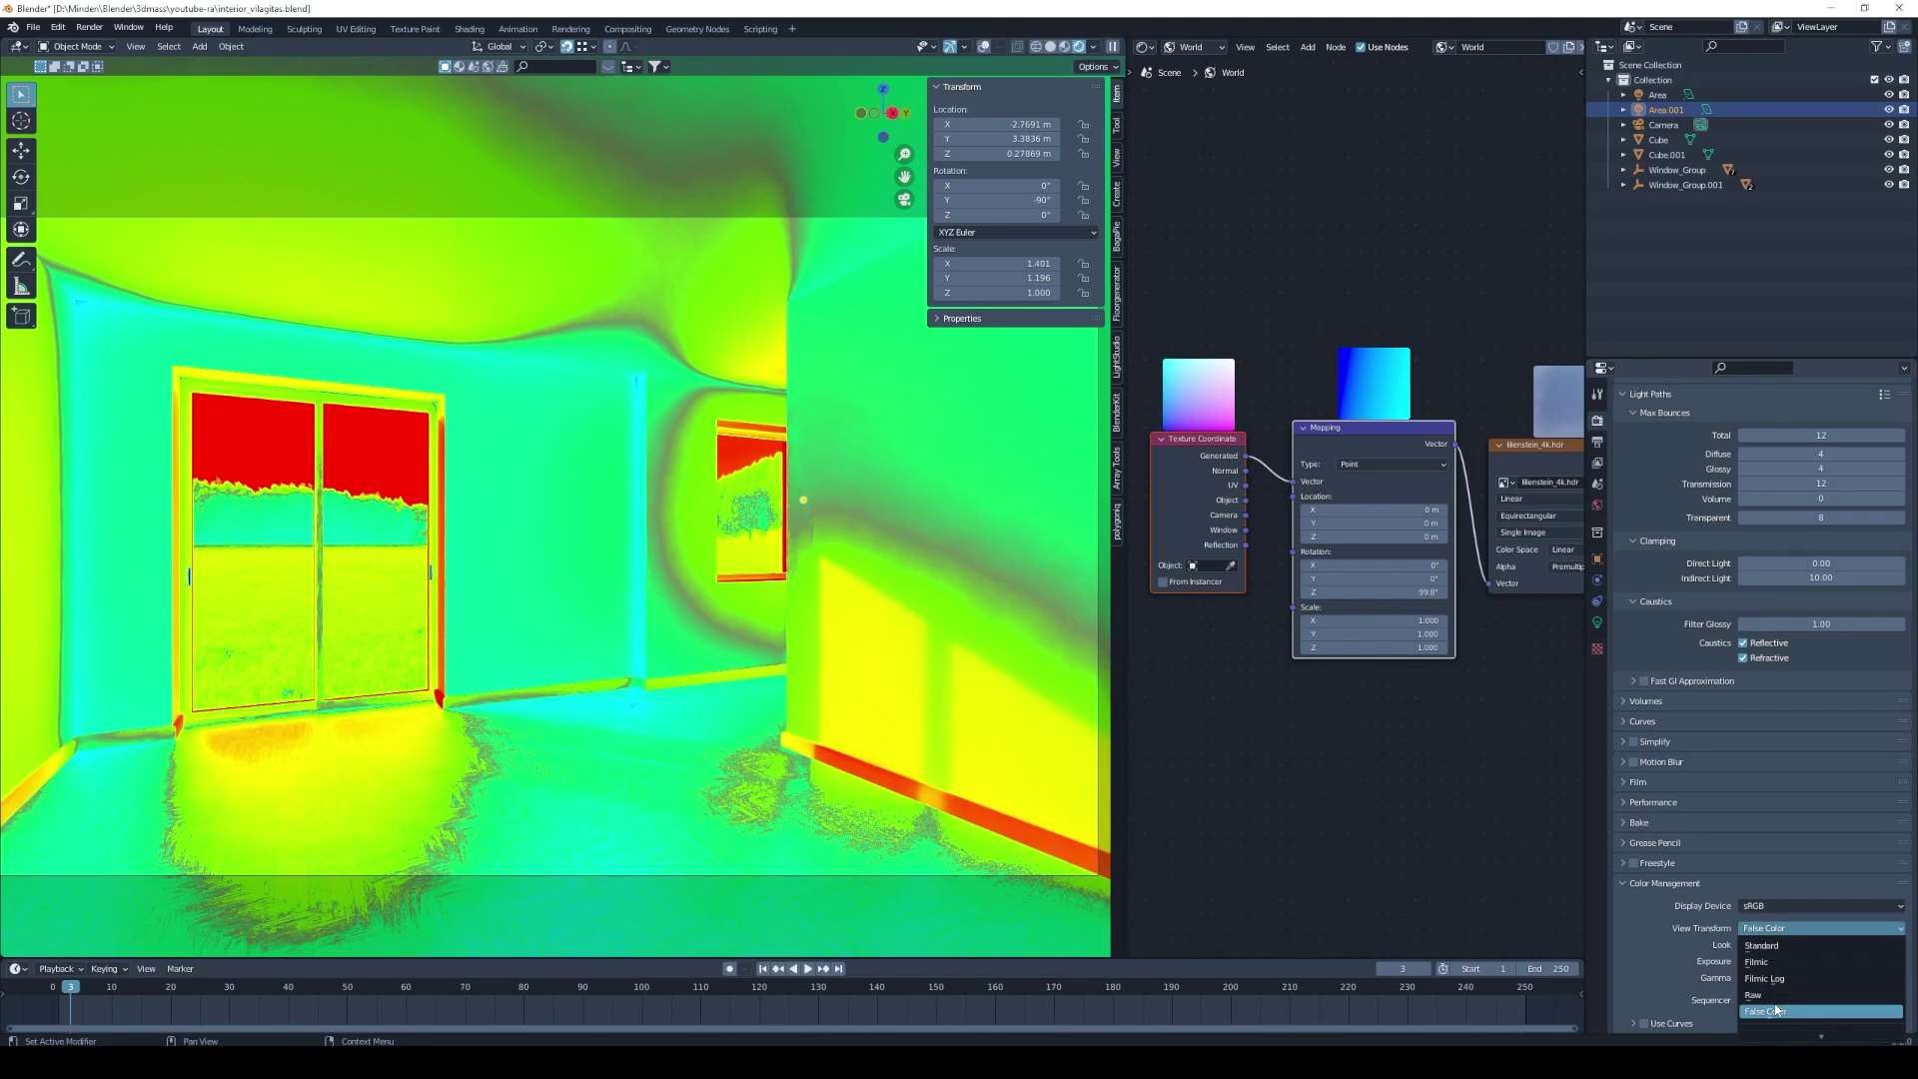
left_click(1789, 962)
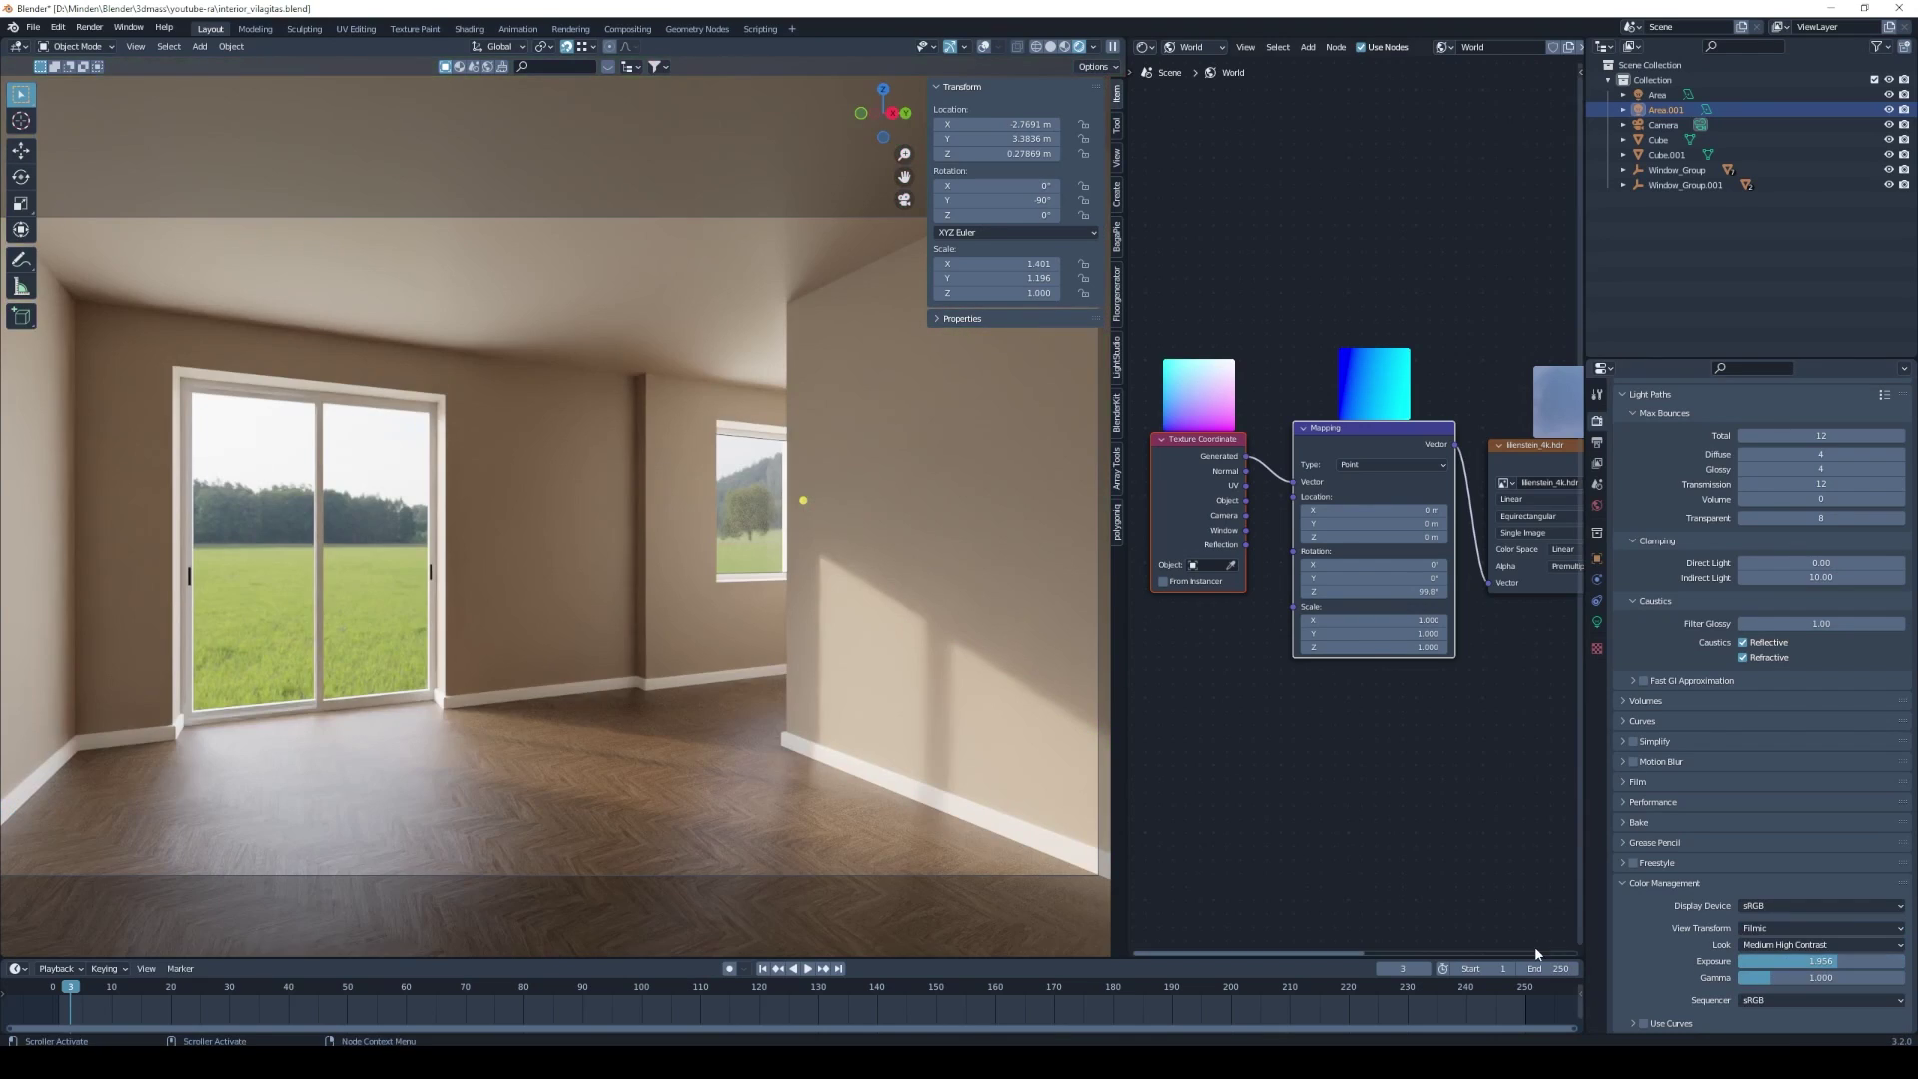